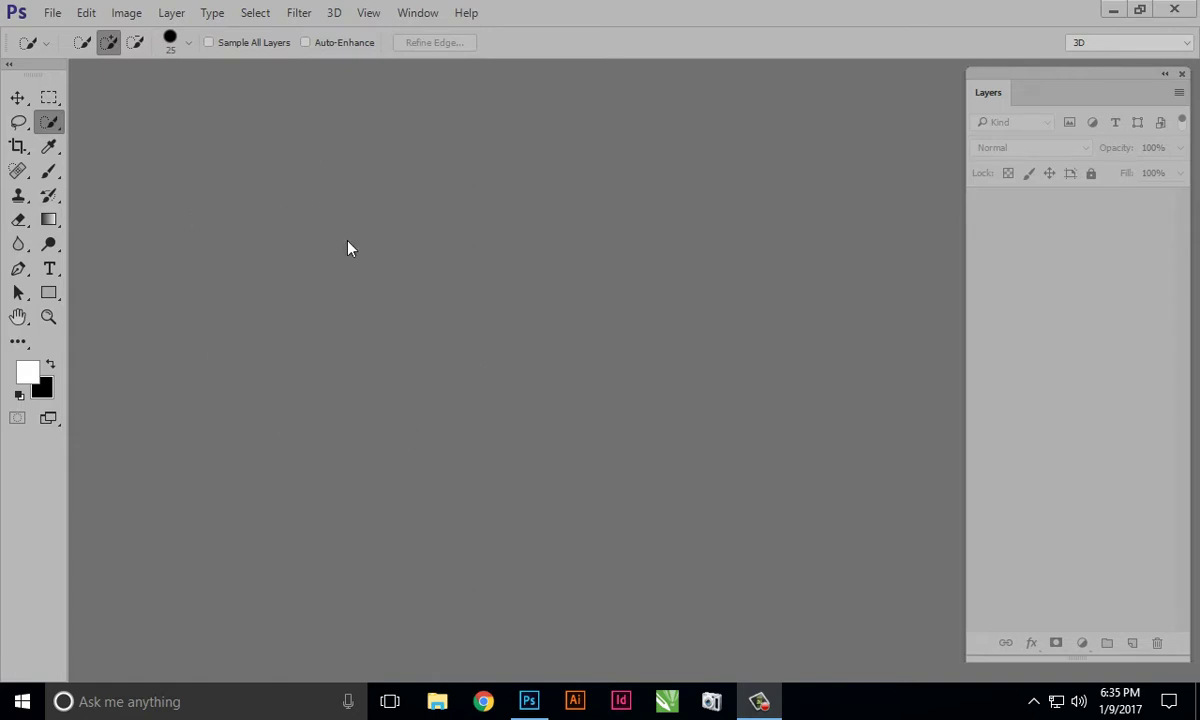
Open bip100a - Copy.jpg from the Desktop via File > Open
{"action": "left_click", "coordinate": [52, 13]}
{"action": "left_click", "coordinate": [70, 52]}
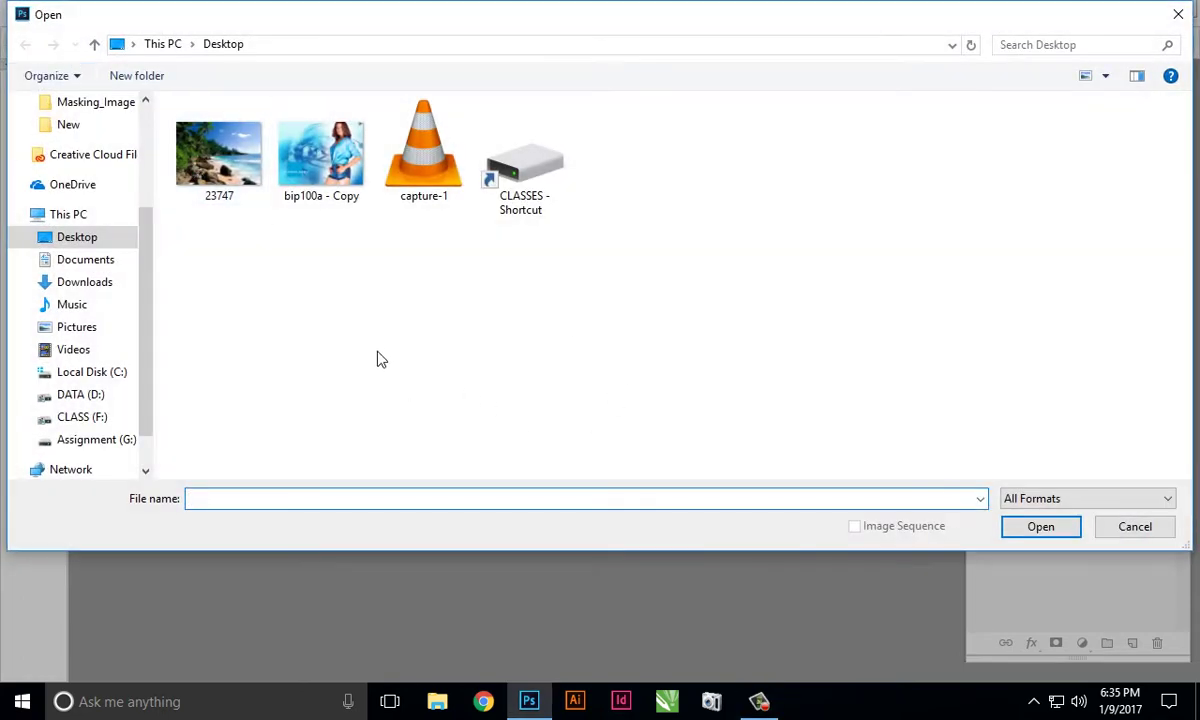
{"action": "left_click", "coordinate": [326, 178]}
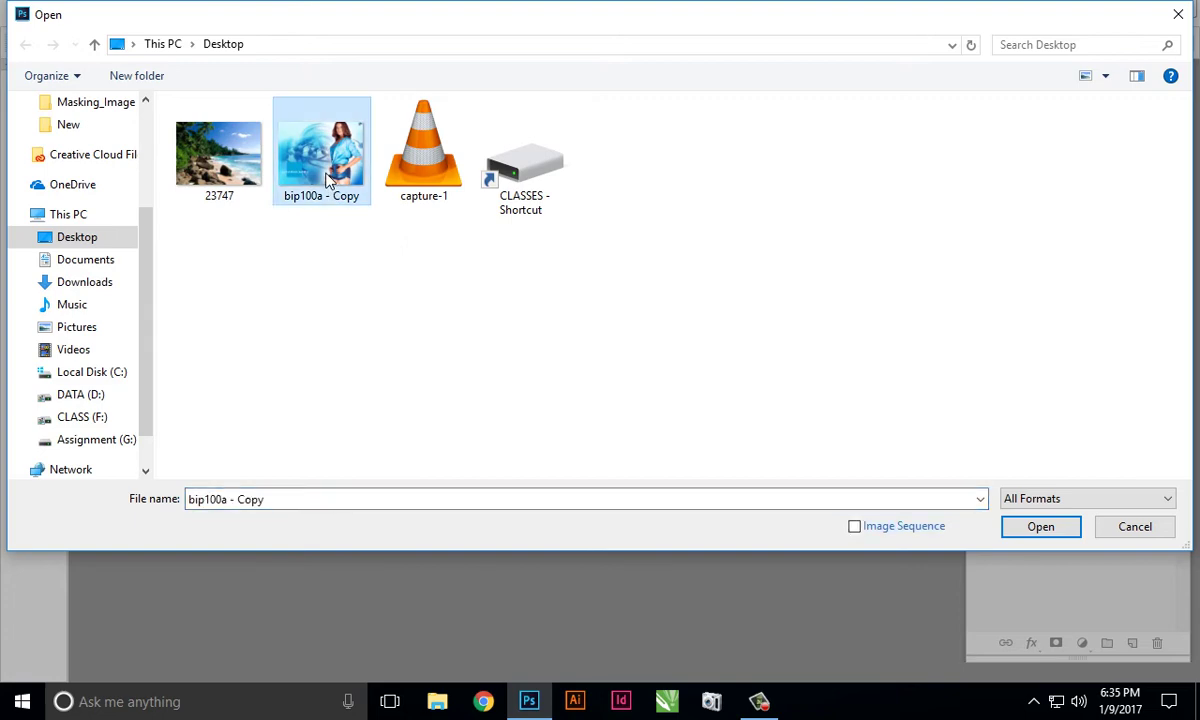
{"action": "left_click", "coordinate": [1038, 530]}
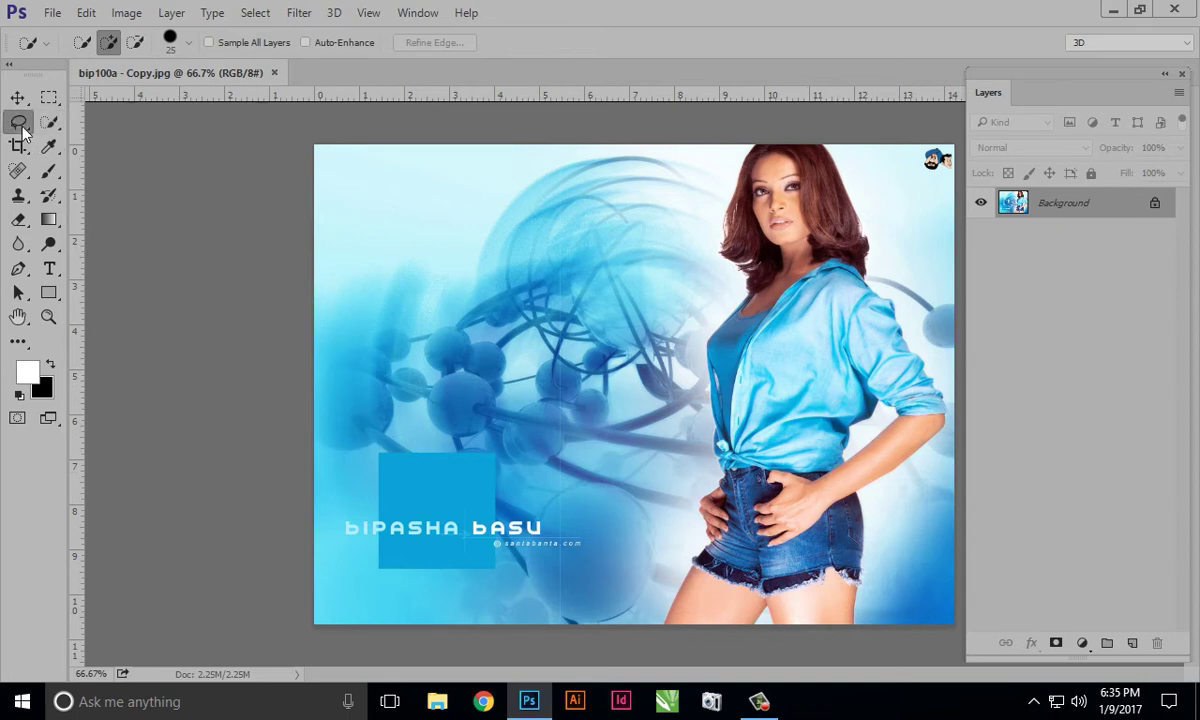
With the Quick Selection tool, paint over the woman's legs, shorts, arm and body
{"action": "left_click_drag", "start_coordinate": [18, 121], "coordinate": [97, 125]}
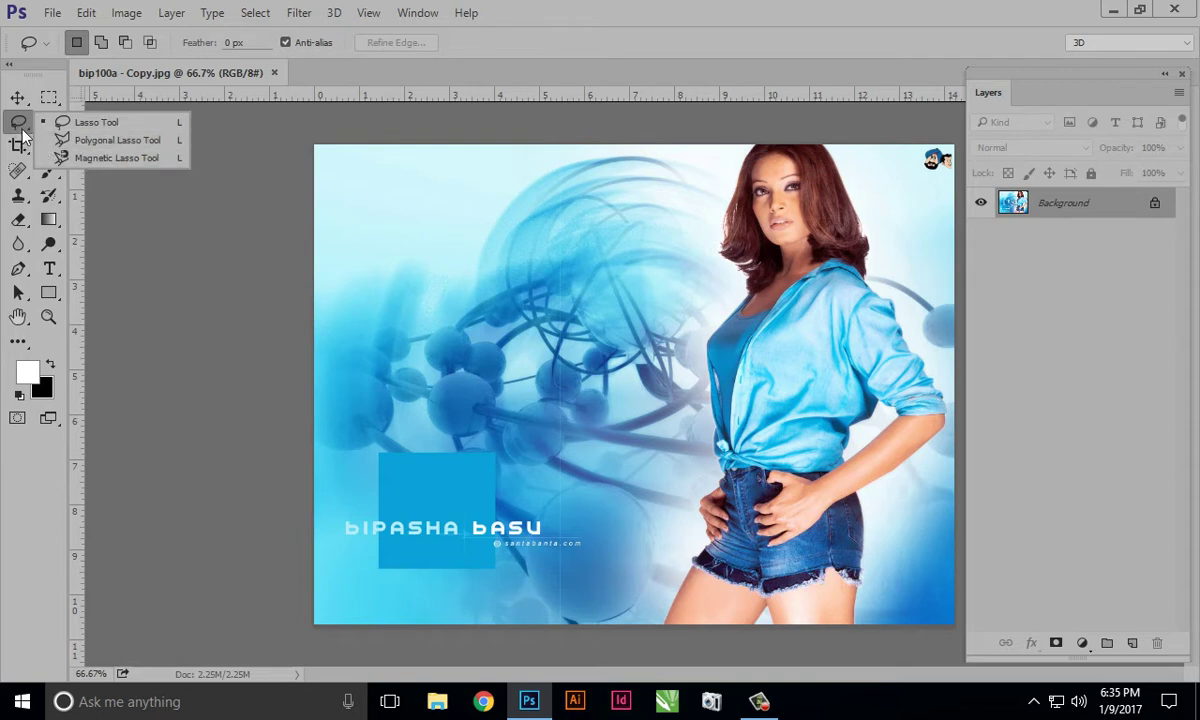
{"action": "left_click", "coordinate": [96, 122]}
{"action": "left_click", "coordinate": [47, 124]}
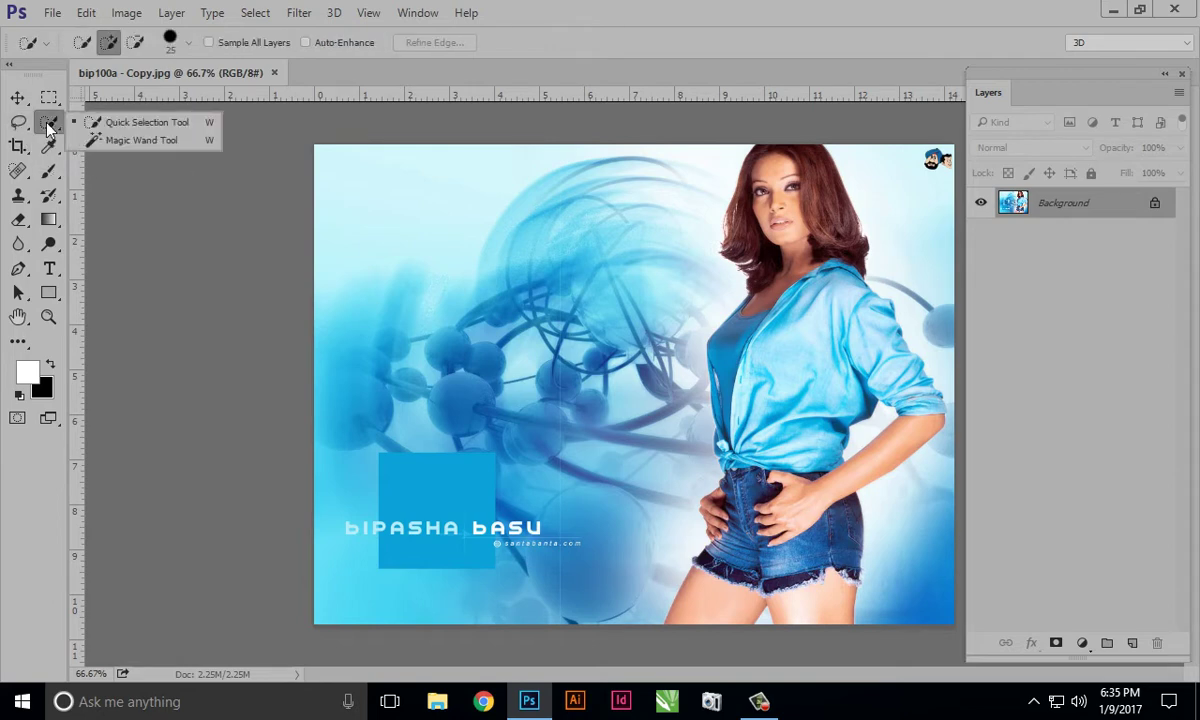
{"action": "left_click", "coordinate": [147, 122]}
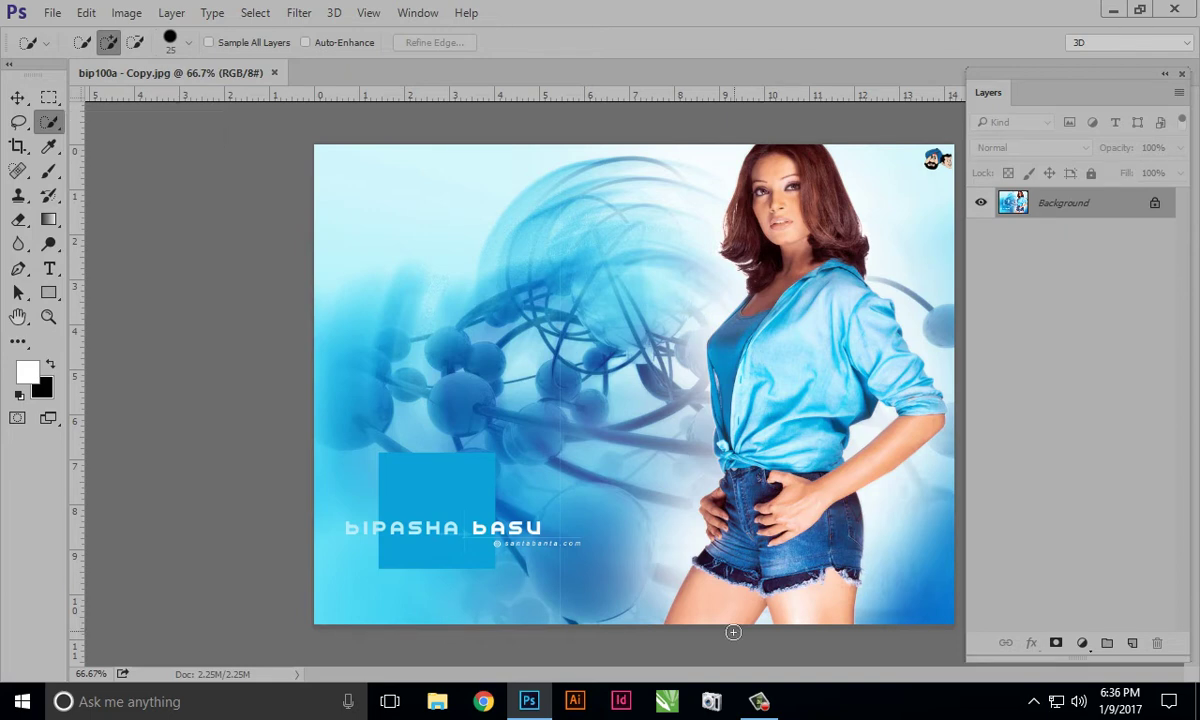
{"action": "mouse_move", "coordinate": [715, 607]}
{"action": "left_mouse_down"}
{"action": "mouse_move", "coordinate": [807, 612]}
{"action": "mouse_move", "coordinate": [767, 362]}
{"action": "left_mouse_up"}
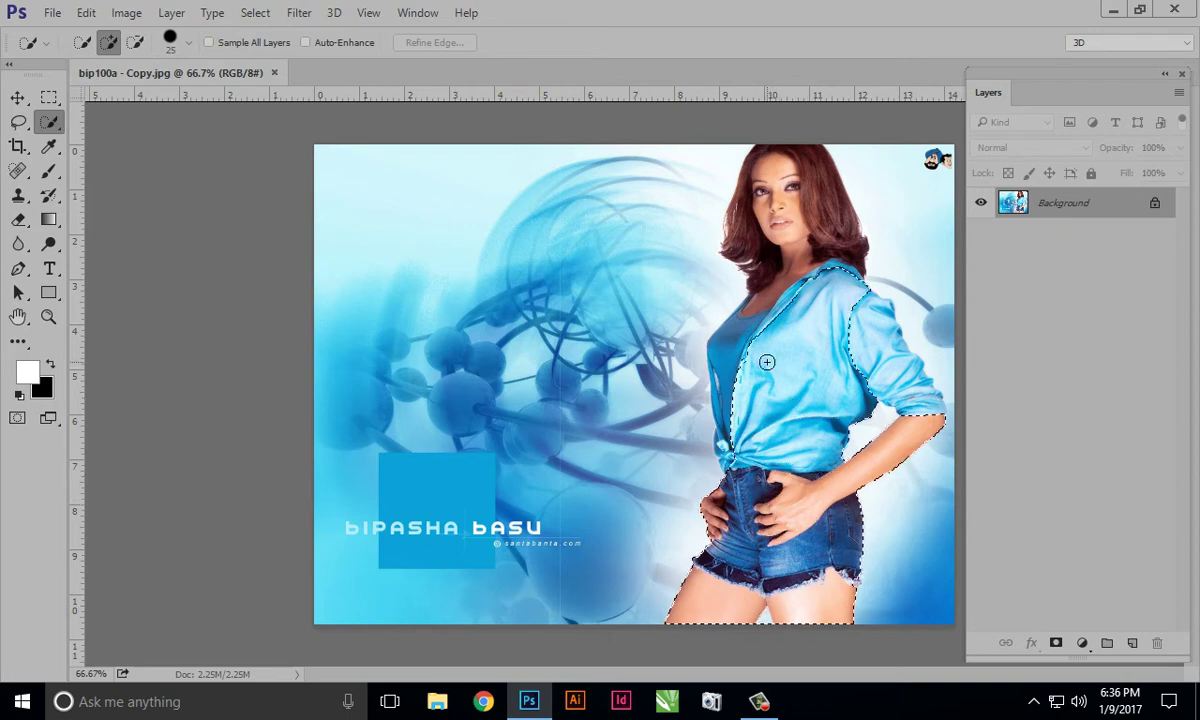
{"action": "left_click_drag", "start_coordinate": [791, 309], "coordinate": [791, 309]}
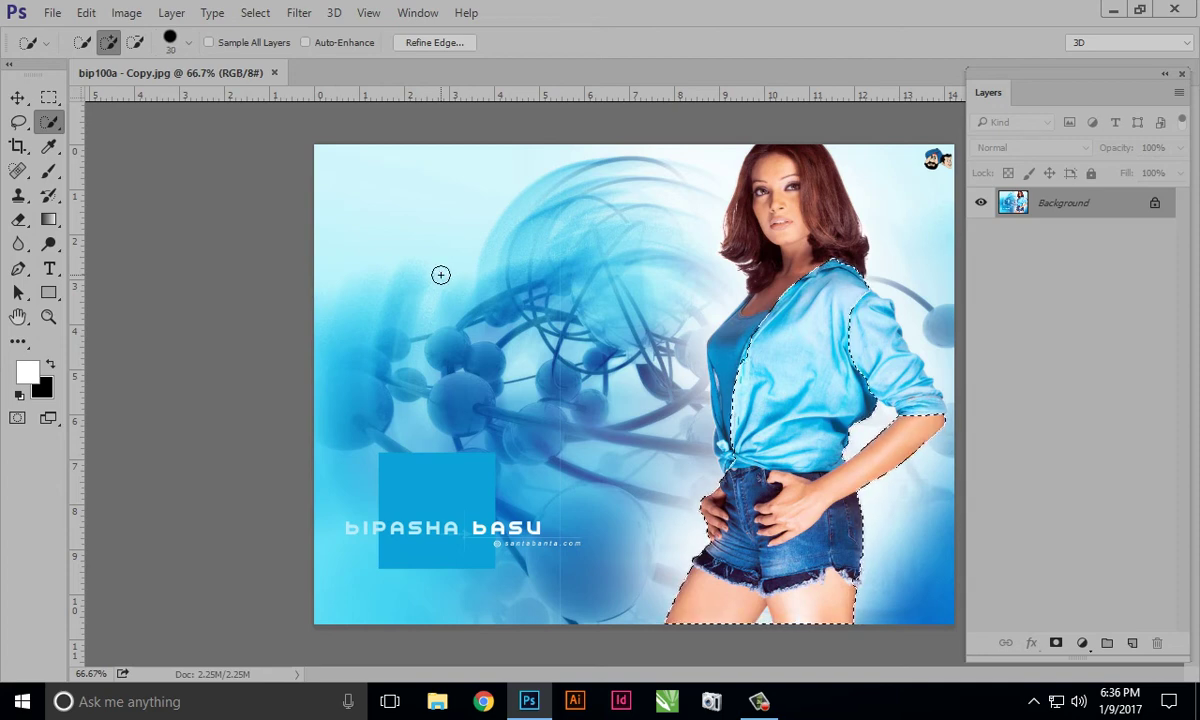
Resize the selection brush and extend the selection over her hair and head
{"action": "key", "text": "bracketright"}
{"action": "key", "text": "bracketright"}
{"action": "key", "text": "bracketright"}
{"action": "key", "text": "bracketright"}
{"action": "key", "text": "bracketright"}
{"action": "key", "text": "bracketright"}
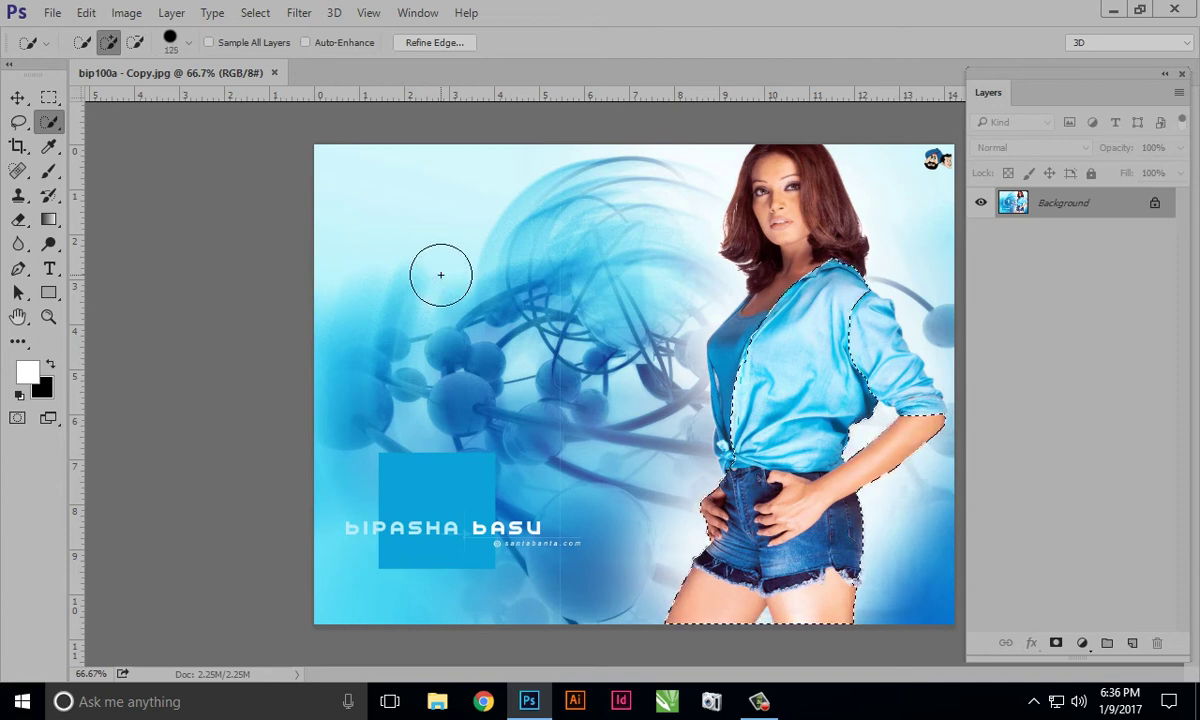
{"action": "key", "text": "bracketright"}
{"action": "key", "text": "bracketright"}
{"action": "key", "text": "bracketright"}
{"action": "key", "text": "bracketleft"}
{"action": "key", "text": "bracketleft"}
{"action": "key", "text": "bracketleft"}
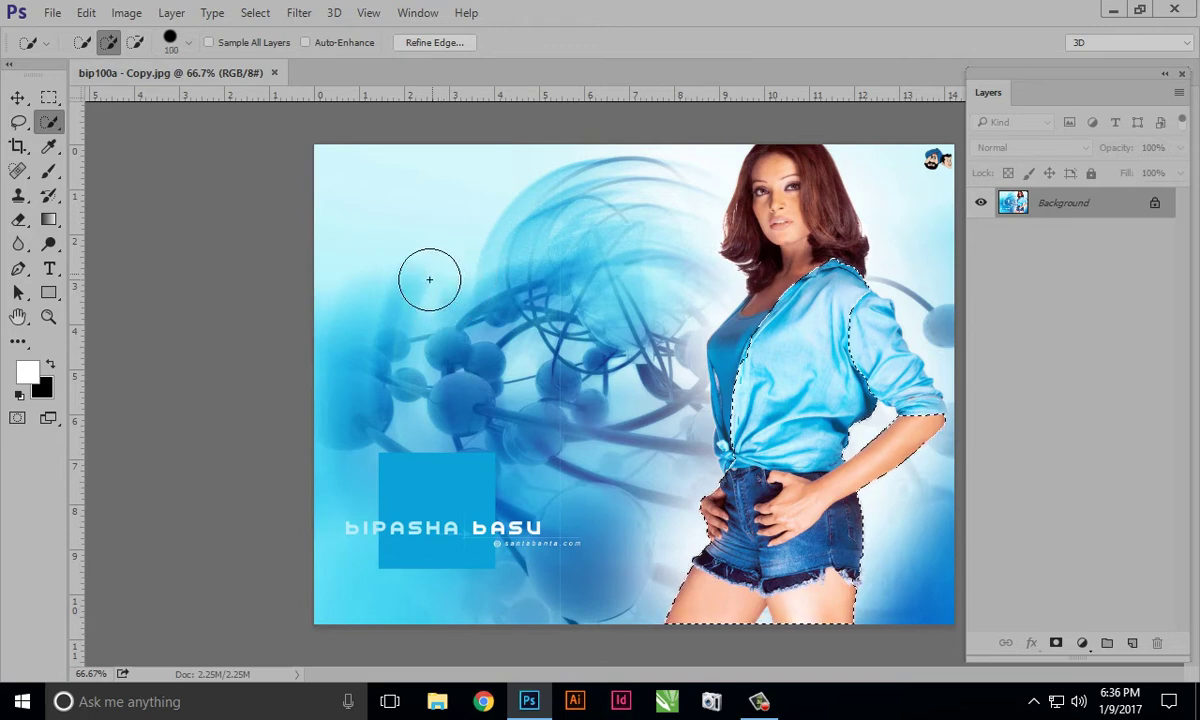
{"action": "left_click", "coordinate": [40, 41]}
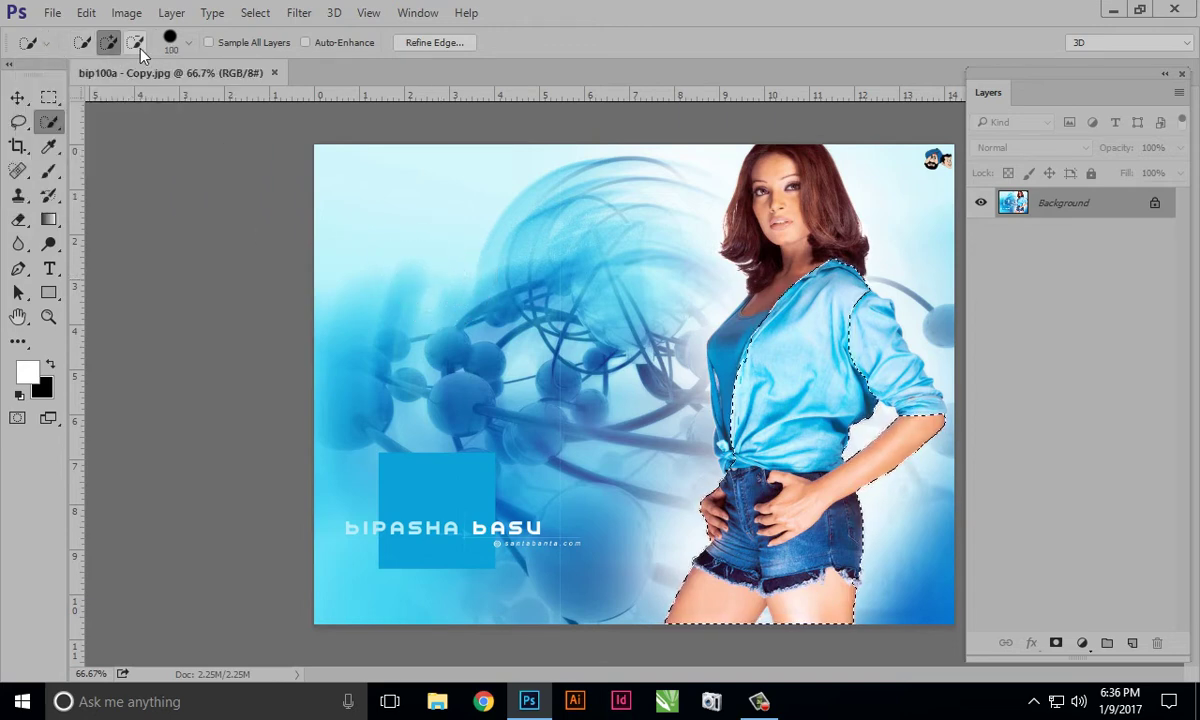
{"action": "left_click", "coordinate": [189, 44]}
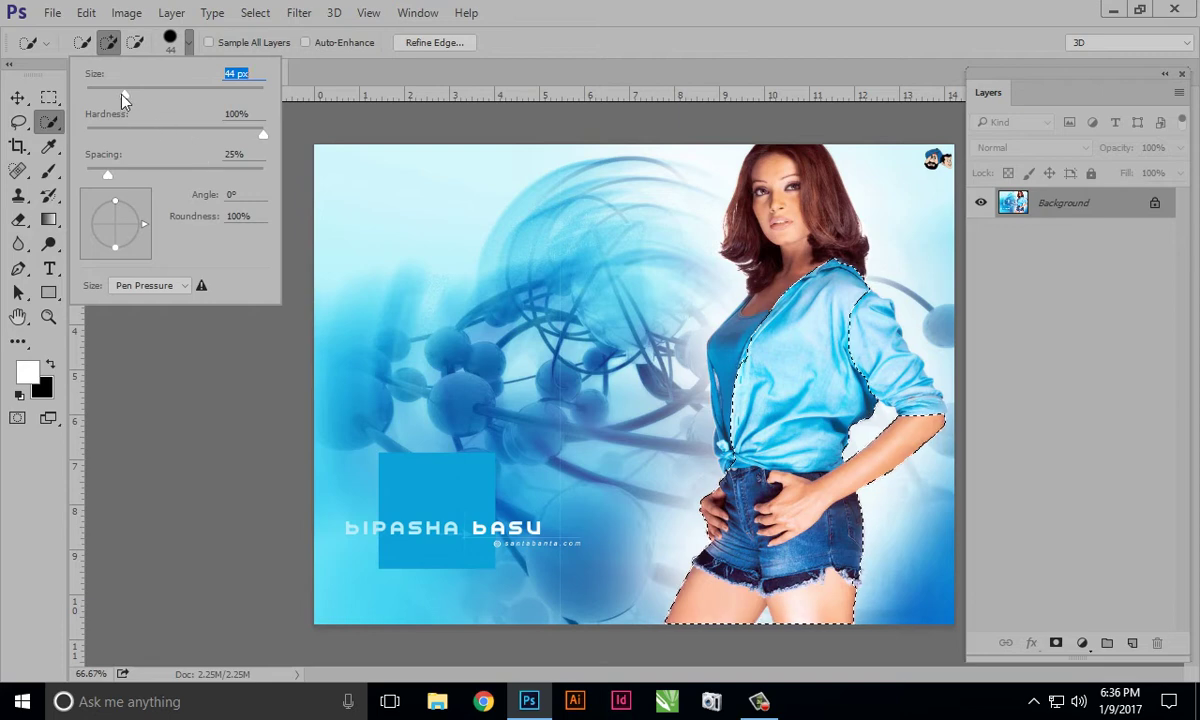
{"action": "left_click_drag", "start_coordinate": [187, 95], "coordinate": [187, 95]}
{"action": "key", "text": "Return"}
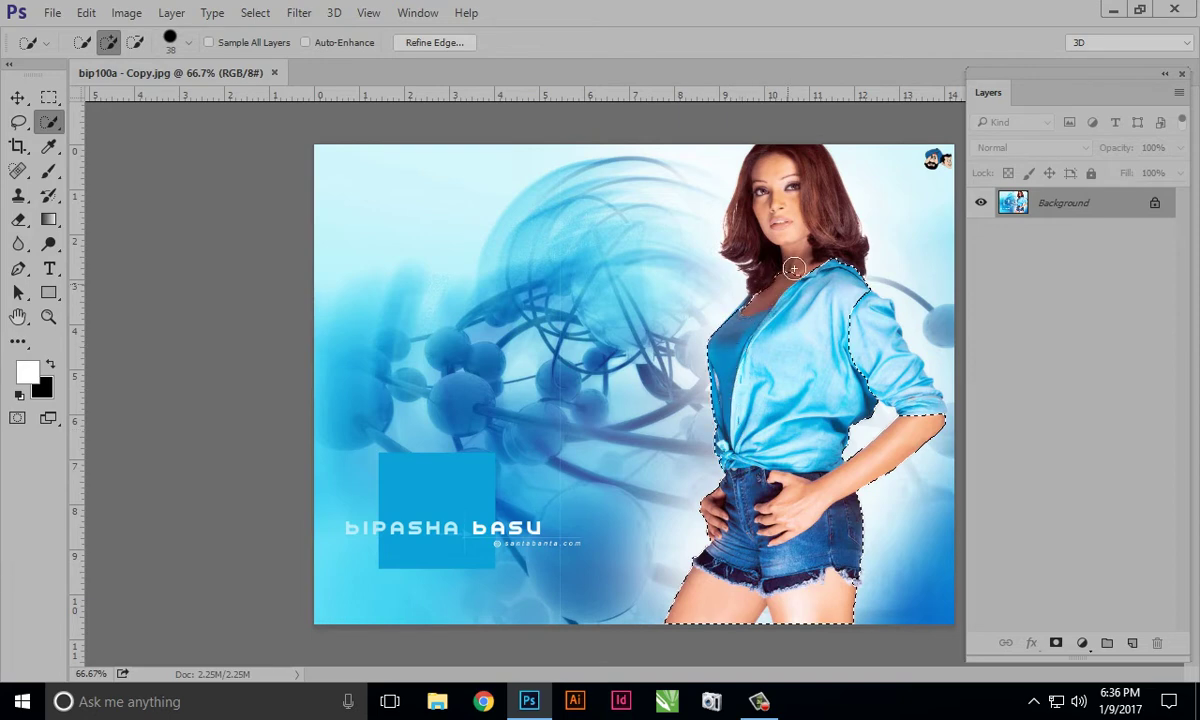
{"action": "left_click_drag", "start_coordinate": [793, 268], "coordinate": [788, 205]}
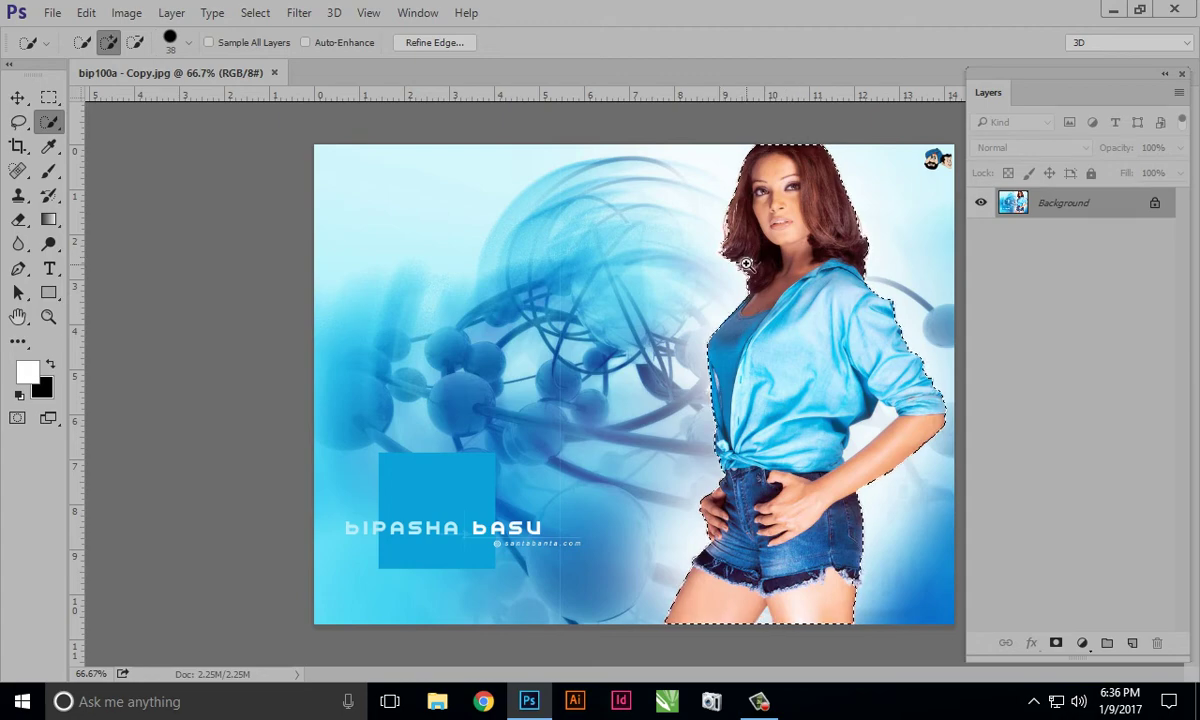
{"action": "mouse_move", "coordinate": [766, 202]}
{"action": "left_mouse_down"}
{"action": "mouse_move", "coordinate": [830, 289]}
{"action": "mouse_move", "coordinate": [849, 393]}
{"action": "mouse_move", "coordinate": [700, 385]}
{"action": "mouse_move", "coordinate": [809, 460]}
{"action": "mouse_move", "coordinate": [765, 455]}
{"action": "mouse_move", "coordinate": [789, 458]}
{"action": "left_mouse_up"}
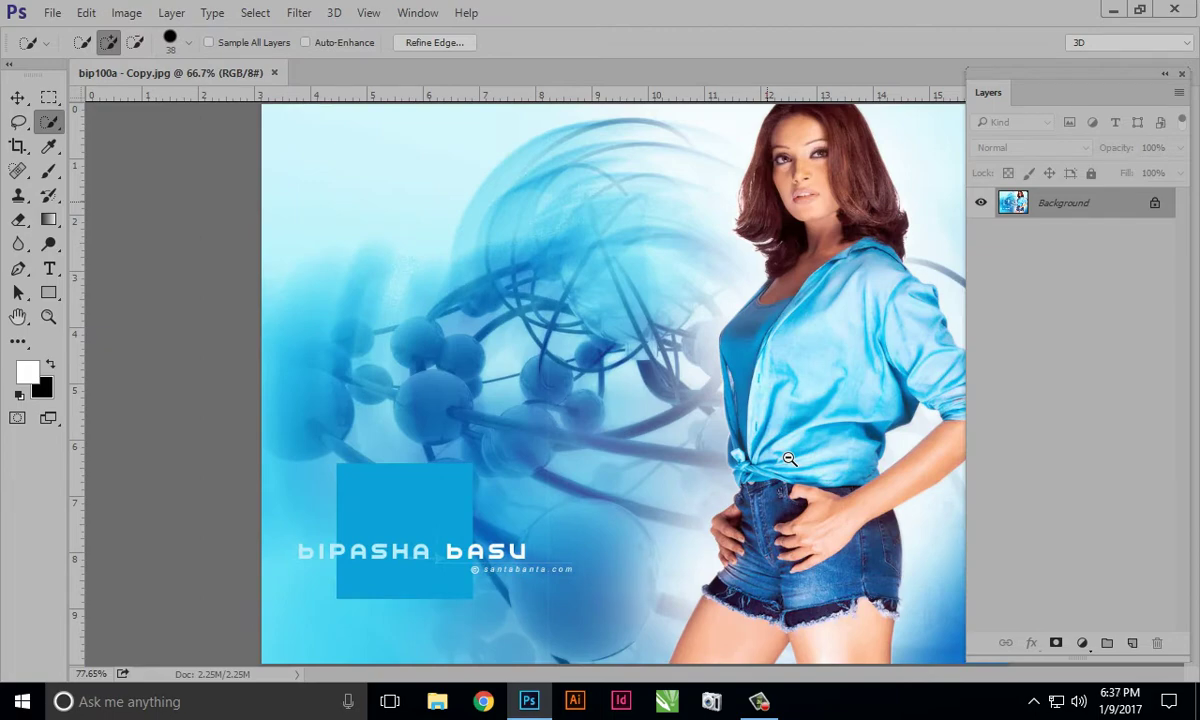
{"action": "mouse_move", "coordinate": [789, 458]}
{"action": "left_mouse_down"}
{"action": "mouse_move", "coordinate": [740, 455]}
{"action": "mouse_move", "coordinate": [790, 450]}
{"action": "mouse_move", "coordinate": [730, 430]}
{"action": "mouse_move", "coordinate": [755, 420]}
{"action": "mouse_move", "coordinate": [730, 420]}
{"action": "mouse_move", "coordinate": [805, 400]}
{"action": "mouse_move", "coordinate": [799, 377]}
{"action": "left_mouse_up"}
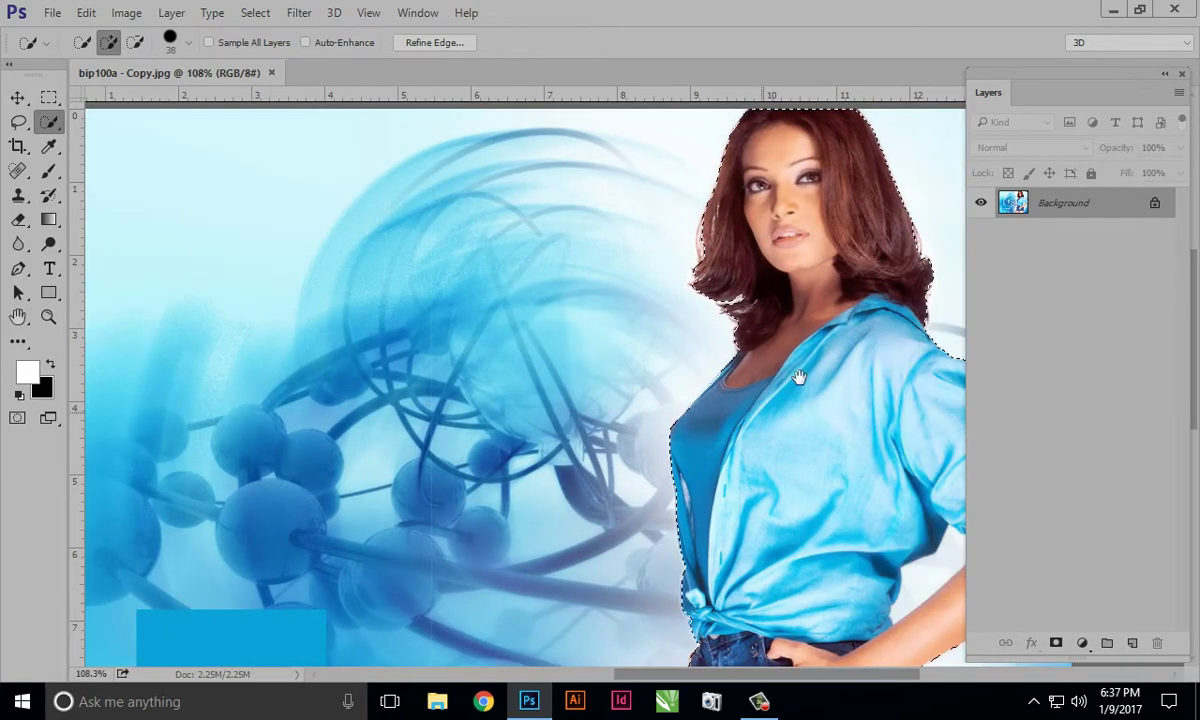
{"action": "key", "text": "ctrl+d"}
{"action": "mouse_move", "coordinate": [629, 341]}
{"action": "left_mouse_down"}
{"action": "mouse_move", "coordinate": [600, 343]}
{"action": "mouse_move", "coordinate": [718, 120]}
{"action": "mouse_move", "coordinate": [611, 420]}
{"action": "mouse_move", "coordinate": [763, 370]}
{"action": "mouse_move", "coordinate": [618, 270]}
{"action": "mouse_move", "coordinate": [568, 447]}
{"action": "mouse_move", "coordinate": [574, 330]}
{"action": "mouse_move", "coordinate": [606, 349]}
{"action": "left_mouse_up"}
{"action": "key", "text": "ctrl+z"}
{"action": "key", "text": "ctrl+d"}
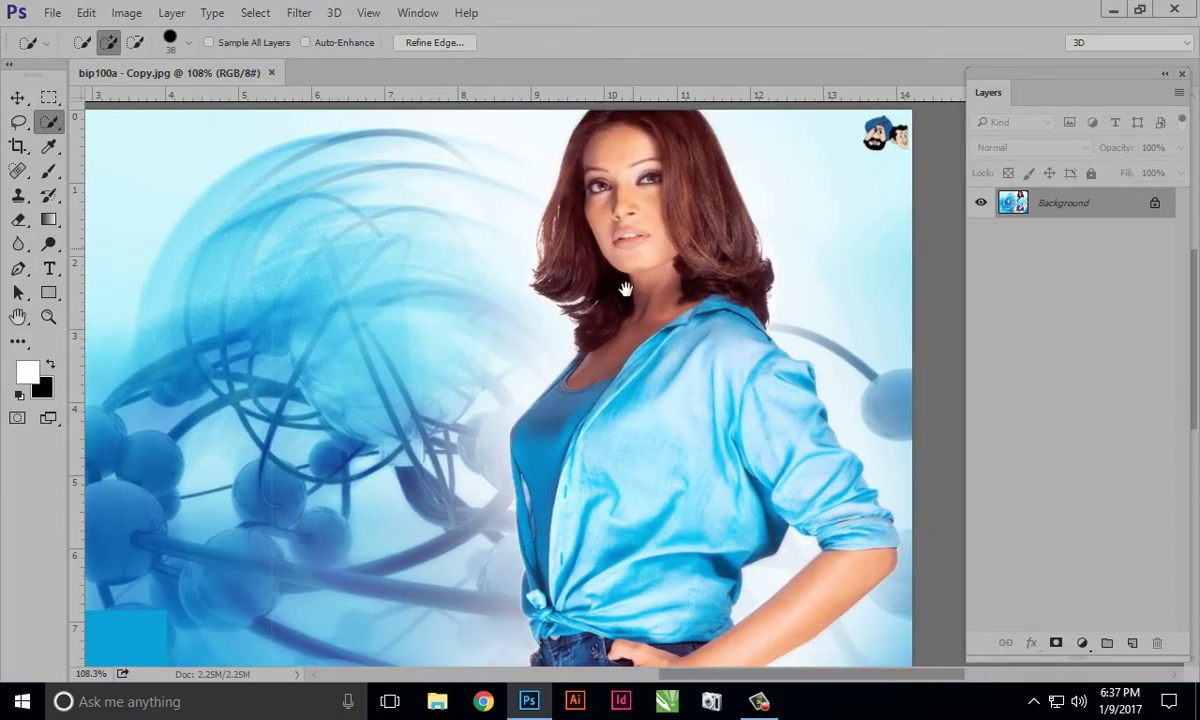
{"action": "key", "text": "ctrl+z"}
{"action": "mouse_move", "coordinate": [624, 289]}
{"action": "left_mouse_down"}
{"action": "mouse_move", "coordinate": [616, 340]}
{"action": "mouse_move", "coordinate": [645, 355]}
{"action": "left_mouse_up"}
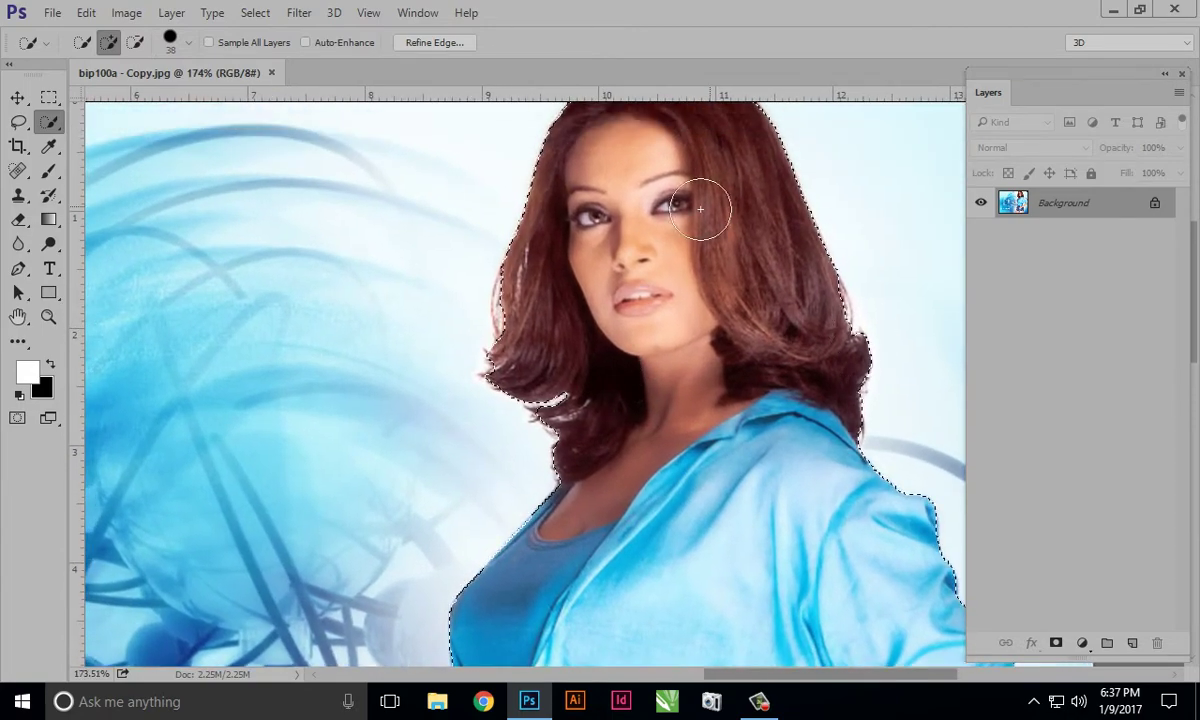
{"action": "left_click_drag", "start_coordinate": [610, 263], "coordinate": [638, 323]}
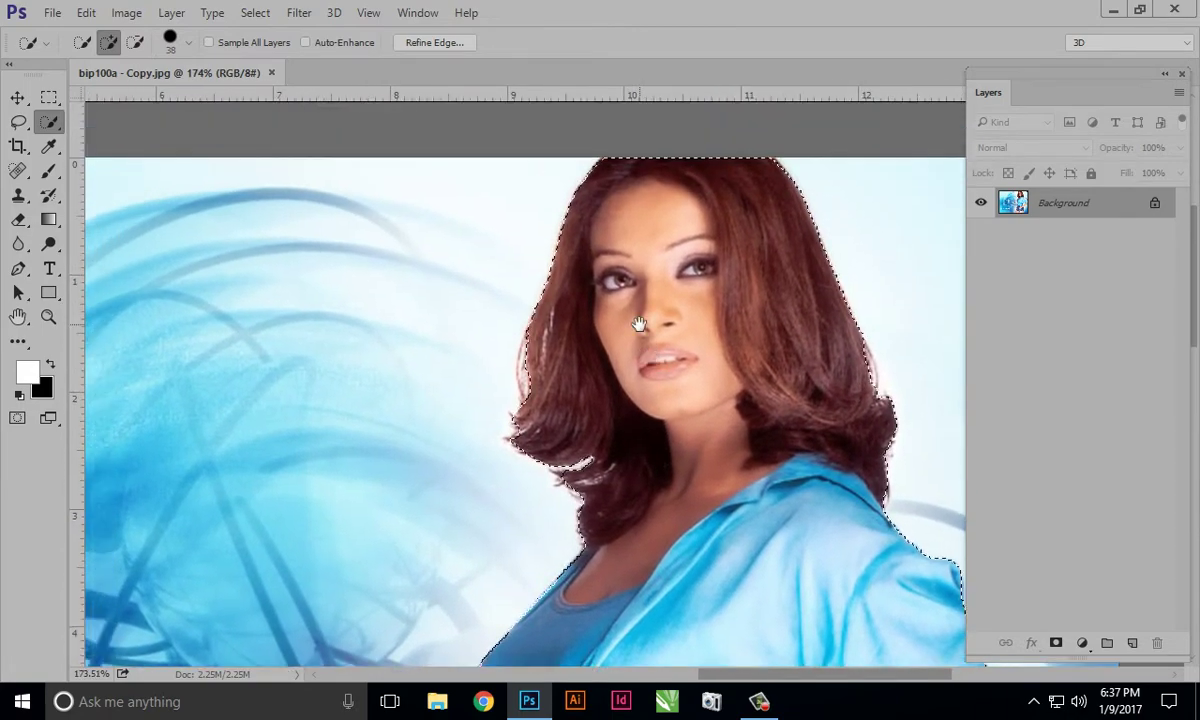
{"action": "mouse_move", "coordinate": [528, 396]}
{"action": "left_mouse_down"}
{"action": "mouse_move", "coordinate": [571, 400]}
{"action": "mouse_move", "coordinate": [691, 343]}
{"action": "left_mouse_up"}
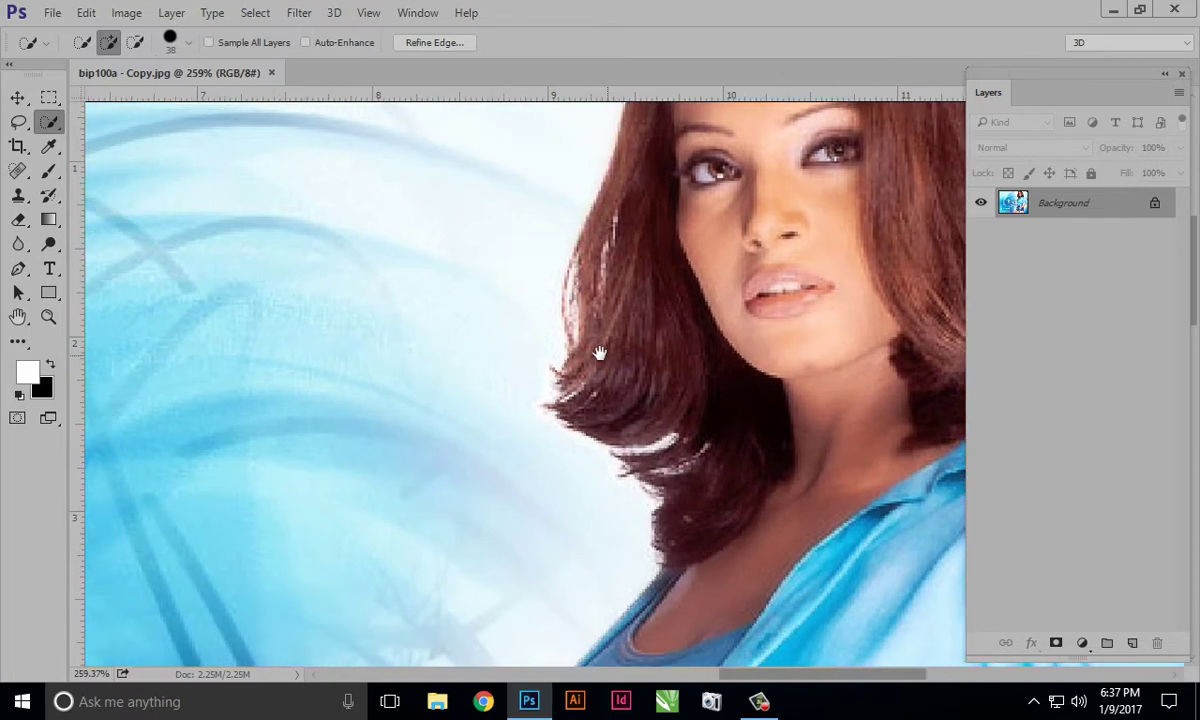
With the Lasso, add the missed hair strand and lower hair edge to the selection
{"action": "left_click", "coordinate": [18, 121]}
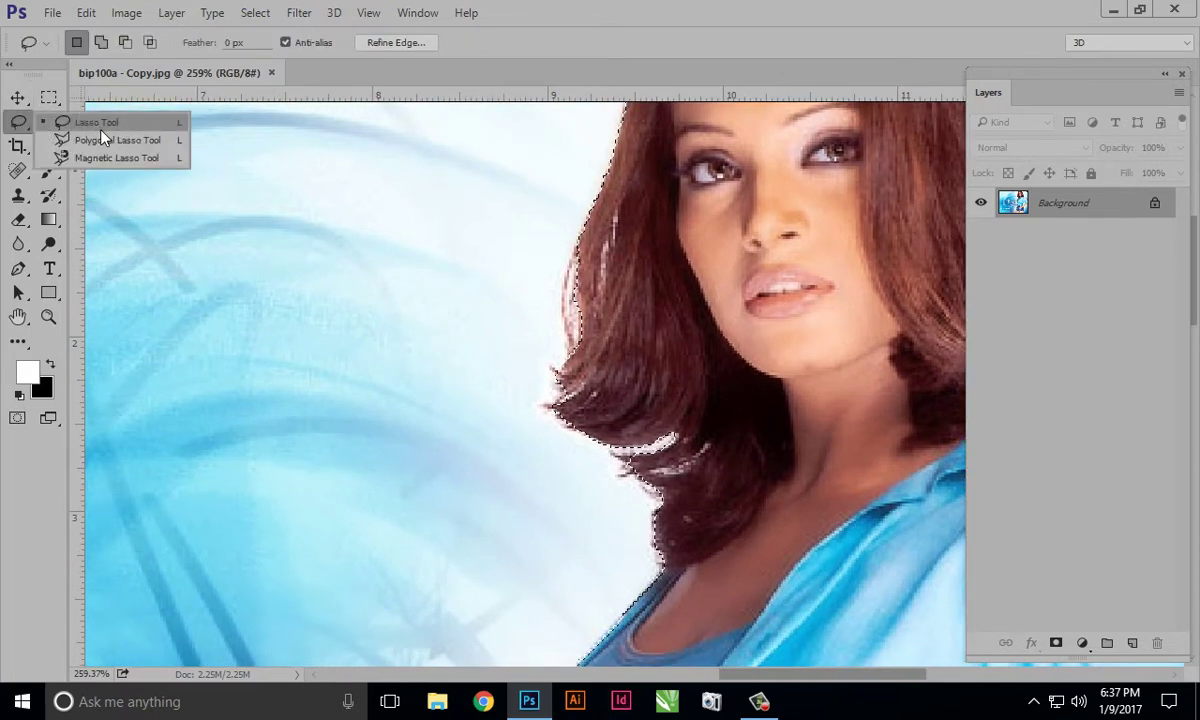
{"action": "left_click", "coordinate": [92, 120]}
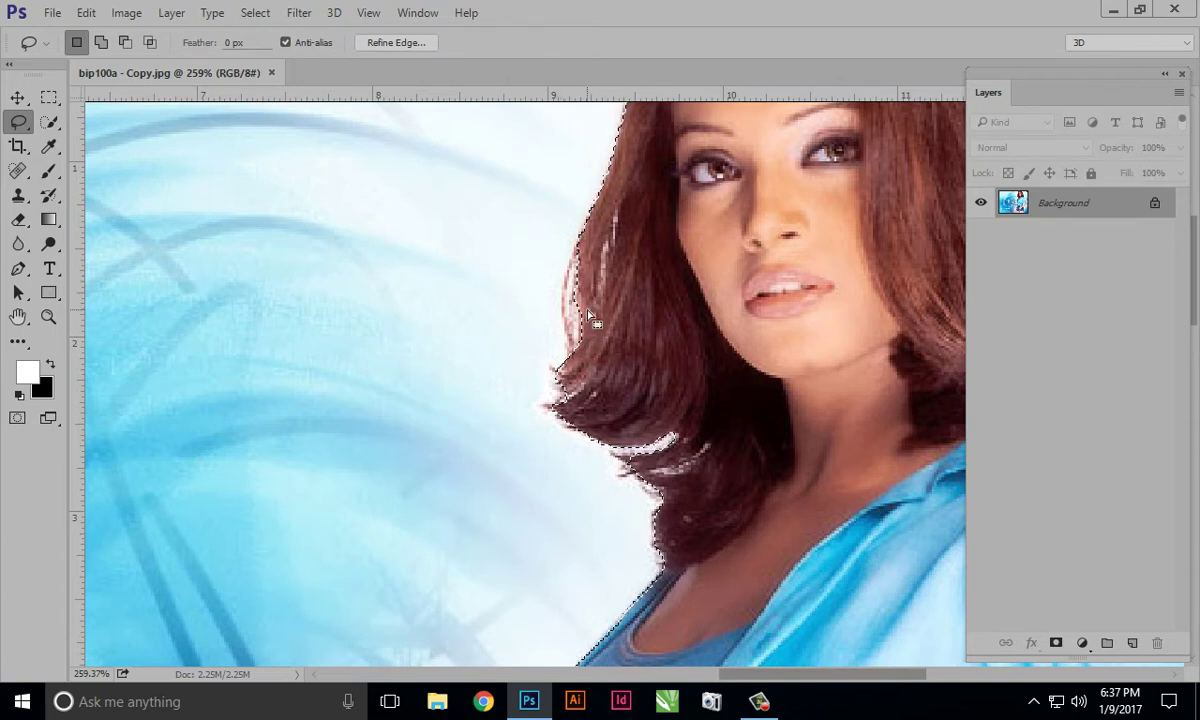
{"action": "key", "text": "shift"}
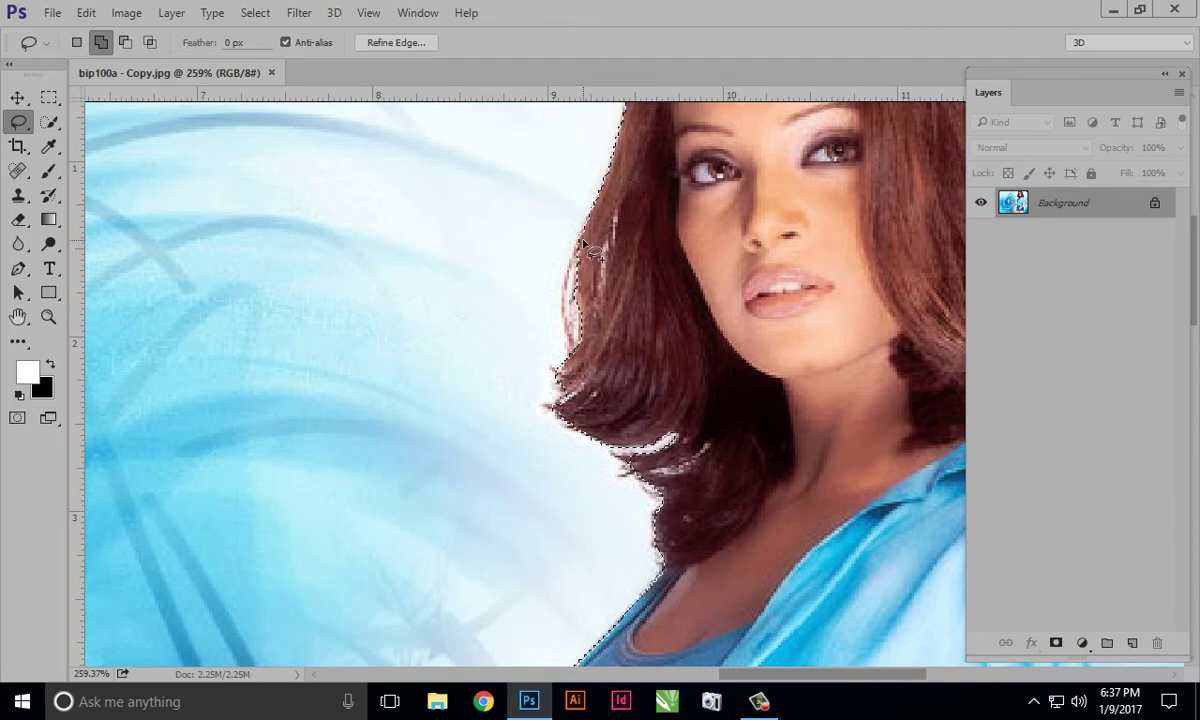
{"action": "mouse_move", "coordinate": [583, 241]}
{"action": "left_mouse_down"}
{"action": "mouse_move", "coordinate": [634, 282]}
{"action": "mouse_move", "coordinate": [603, 246]}
{"action": "mouse_move", "coordinate": [566, 238]}
{"action": "left_mouse_up"}
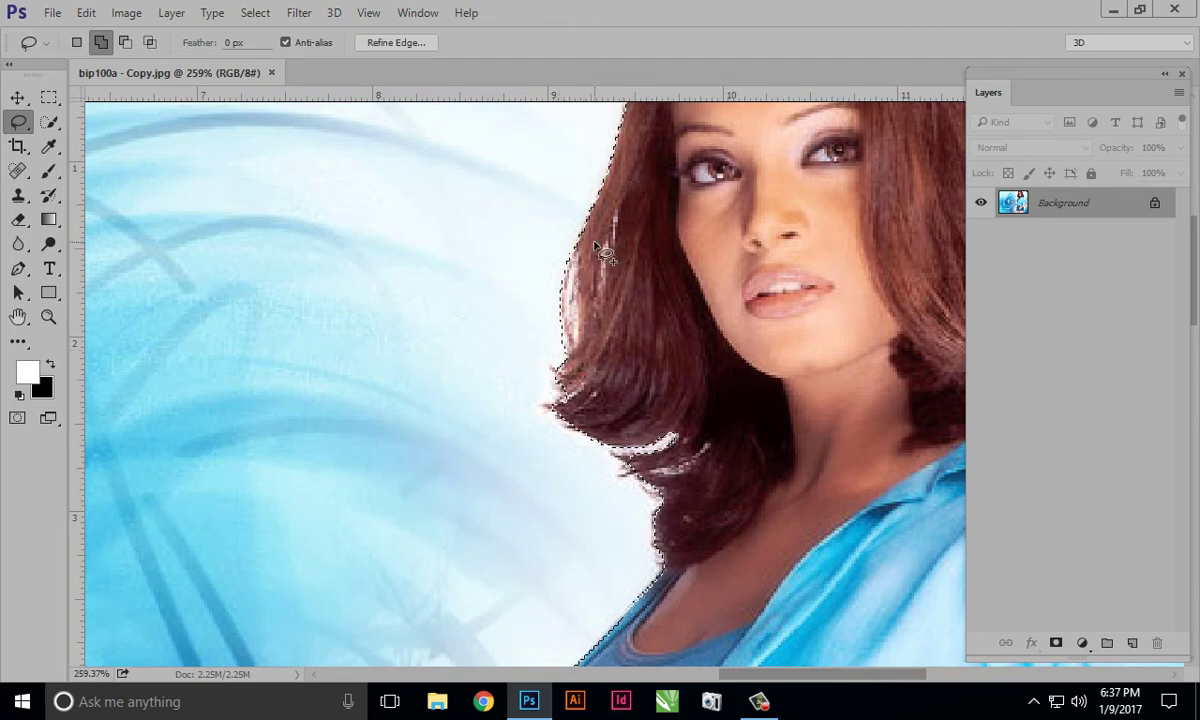
{"action": "scroll", "coordinate": [737, 327], "scroll_direction": "down", "scroll_amount": 3}
{"action": "scroll", "coordinate": [727, 293], "scroll_direction": "up", "scroll_amount": 1}
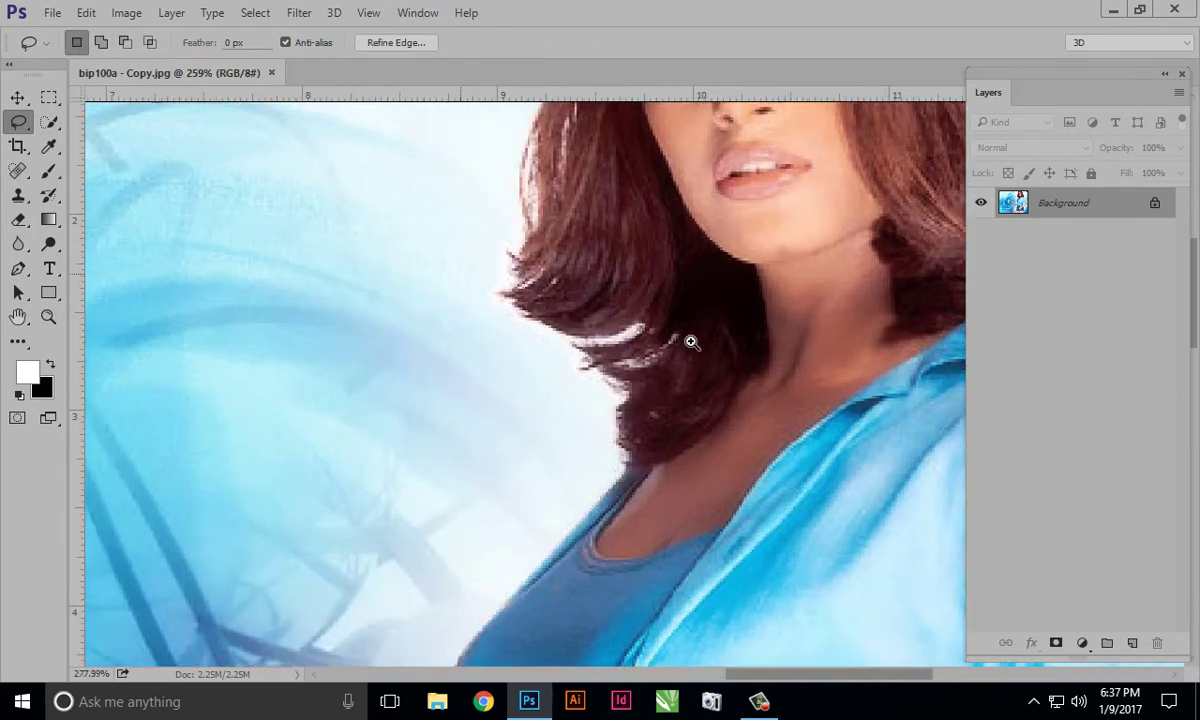
{"action": "scroll", "coordinate": [691, 340], "scroll_direction": "up", "scroll_amount": 1}
{"action": "scroll", "coordinate": [672, 402], "scroll_direction": "up", "scroll_amount": 1}
{"action": "key", "text": "shift"}
{"action": "left_click_drag", "start_coordinate": [636, 322], "coordinate": [620, 352]}
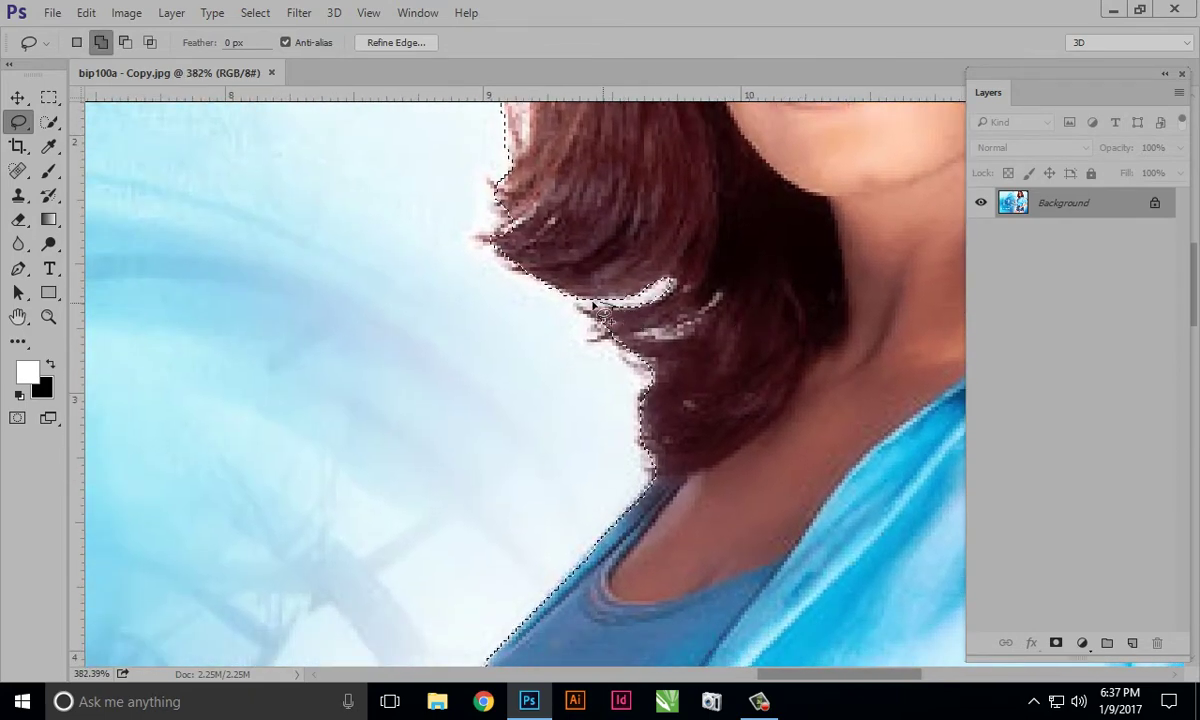
Pan down the figure, checking the selection edge along the shirt, shorts and thighs
{"action": "left_click_drag", "start_coordinate": [743, 469], "coordinate": [795, 166]}
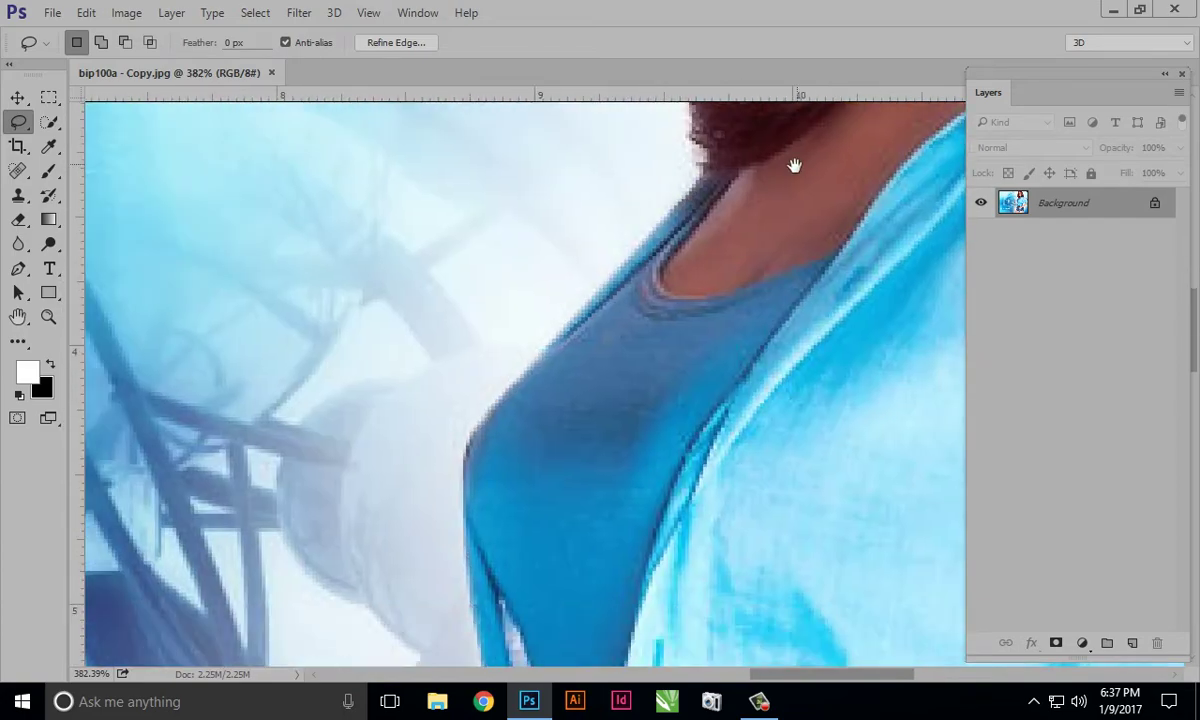
{"action": "mouse_move", "coordinate": [560, 400]}
{"action": "left_mouse_down"}
{"action": "mouse_move", "coordinate": [560, 171]}
{"action": "mouse_move", "coordinate": [549, 220]}
{"action": "left_mouse_up"}
{"action": "mouse_move", "coordinate": [615, 414]}
{"action": "left_mouse_down"}
{"action": "mouse_move", "coordinate": [611, 370]}
{"action": "mouse_move", "coordinate": [635, 370]}
{"action": "left_mouse_up"}
{"action": "mouse_move", "coordinate": [614, 477]}
{"action": "left_mouse_down"}
{"action": "mouse_move", "coordinate": [614, 303]}
{"action": "mouse_move", "coordinate": [670, 399]}
{"action": "mouse_move", "coordinate": [718, 363]}
{"action": "left_mouse_up"}
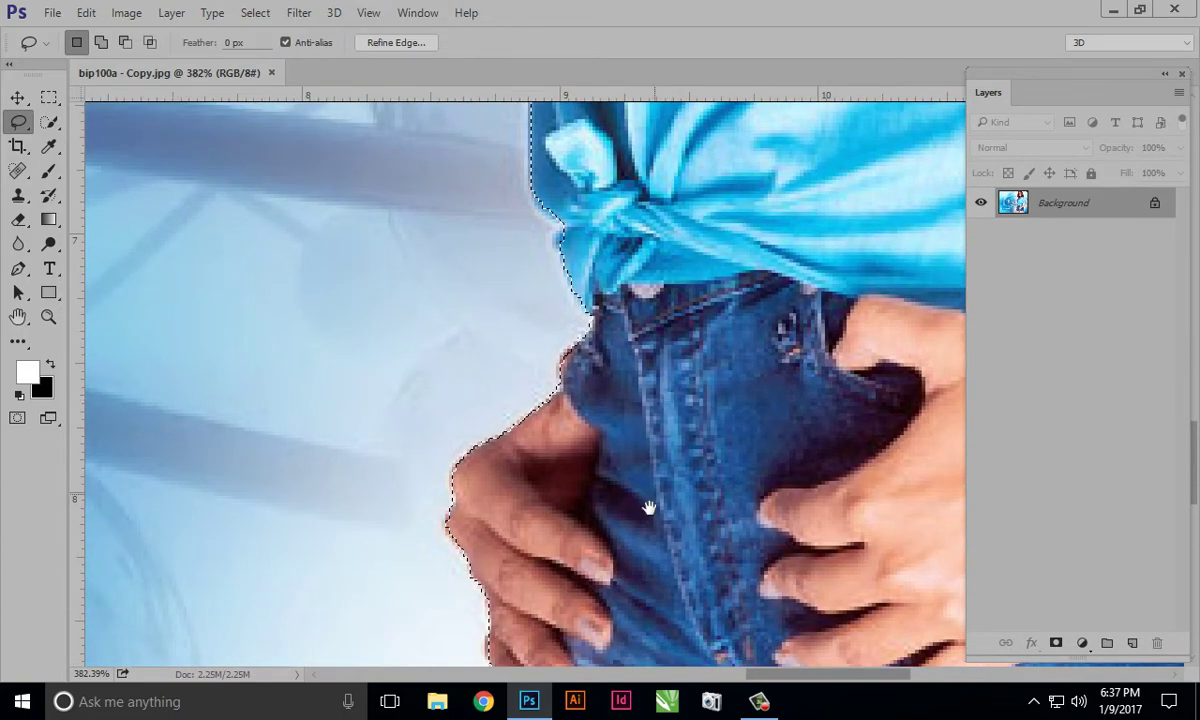
{"action": "mouse_move", "coordinate": [648, 506]}
{"action": "left_mouse_down"}
{"action": "mouse_move", "coordinate": [656, 399]}
{"action": "mouse_move", "coordinate": [640, 260]}
{"action": "left_mouse_up"}
{"action": "left_click_drag", "start_coordinate": [635, 485], "coordinate": [726, 263]}
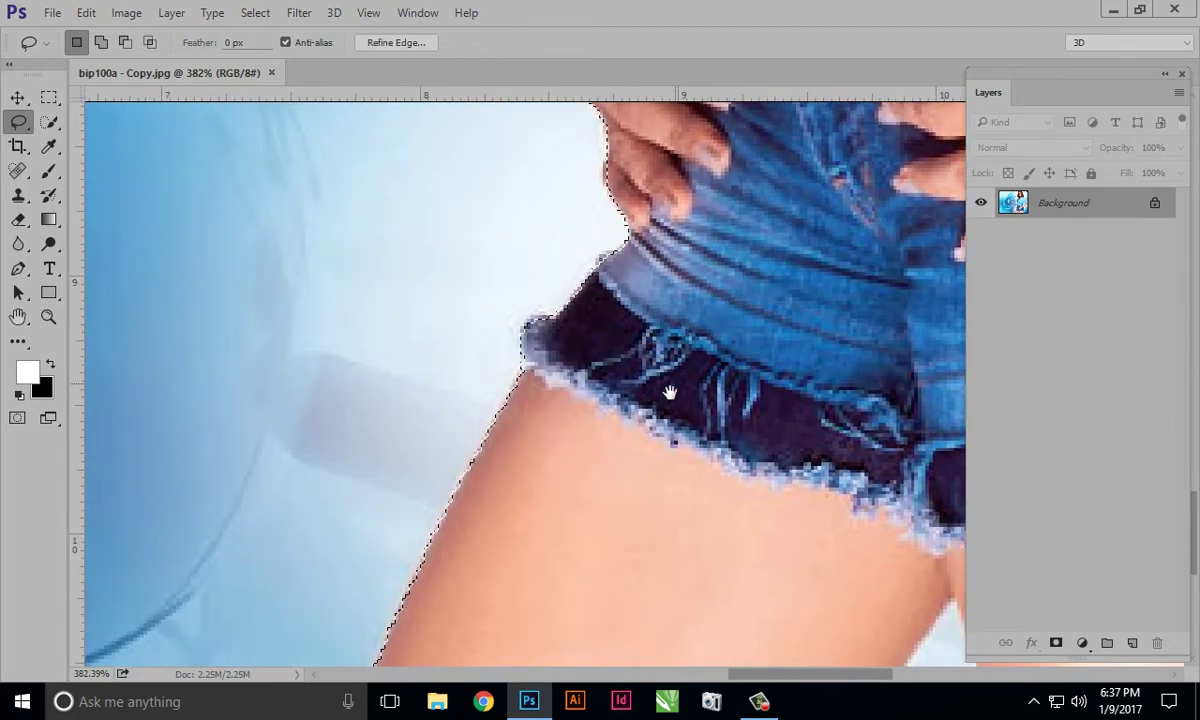
{"action": "left_click_drag", "start_coordinate": [621, 477], "coordinate": [629, 246]}
{"action": "left_click_drag", "start_coordinate": [776, 364], "coordinate": [565, 364]}
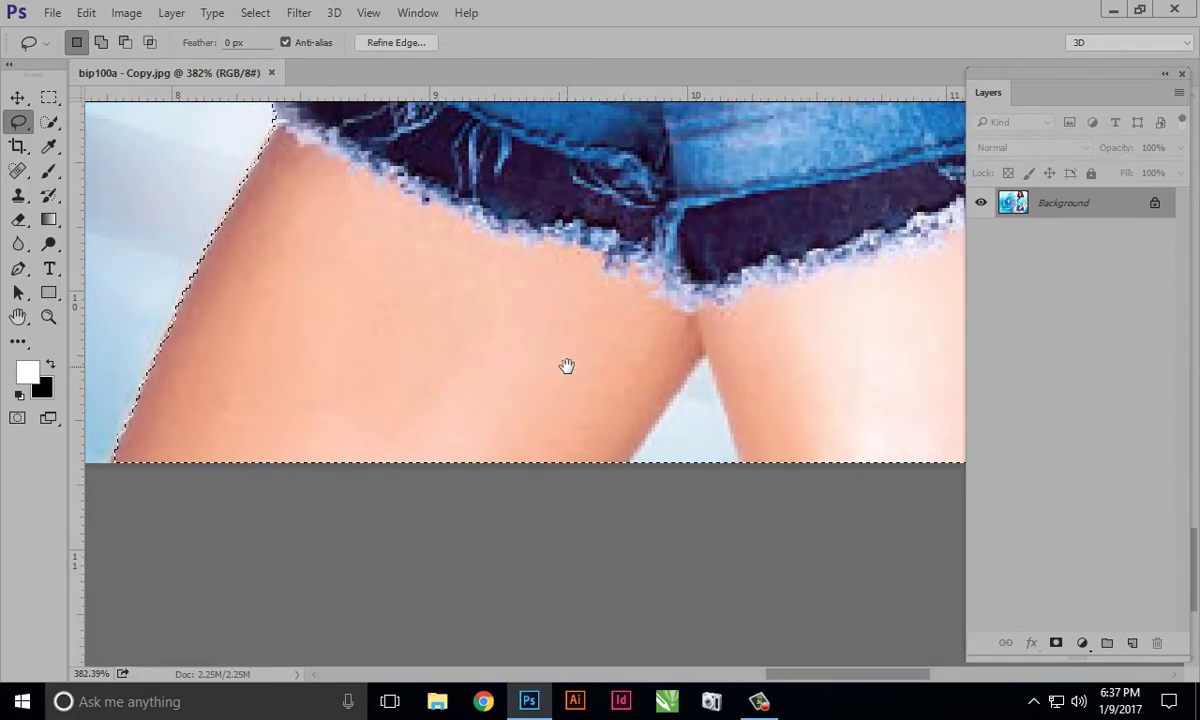
{"action": "left_click_drag", "start_coordinate": [710, 290], "coordinate": [506, 306]}
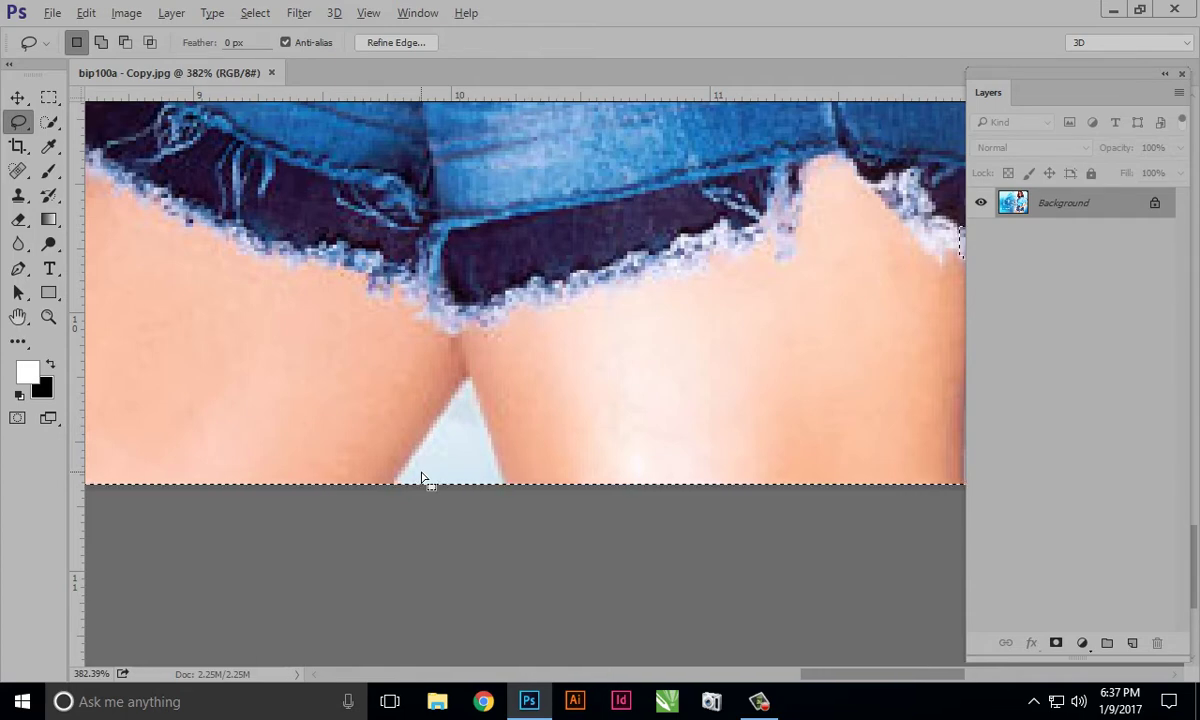
Subtract the pale gap between the thighs from the selection
{"action": "key", "text": "alt"}
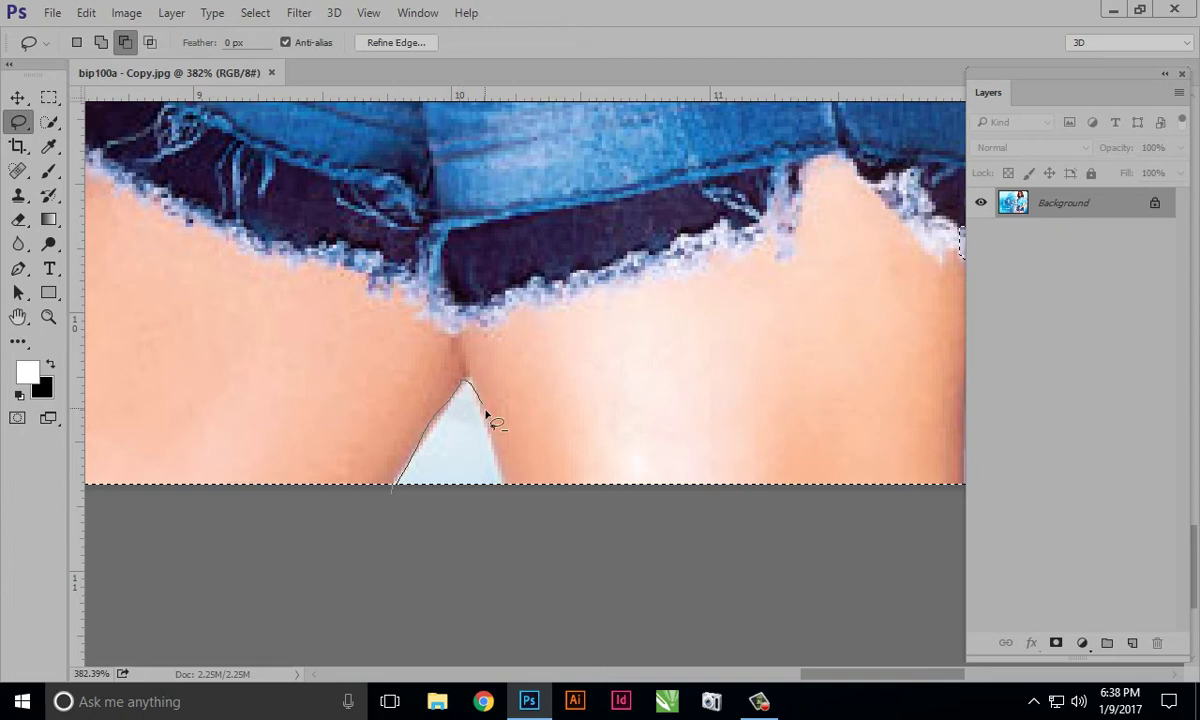
{"action": "mouse_move", "coordinate": [482, 548]}
{"action": "left_mouse_down"}
{"action": "mouse_move", "coordinate": [485, 503]}
{"action": "mouse_move", "coordinate": [469, 546]}
{"action": "left_mouse_up"}
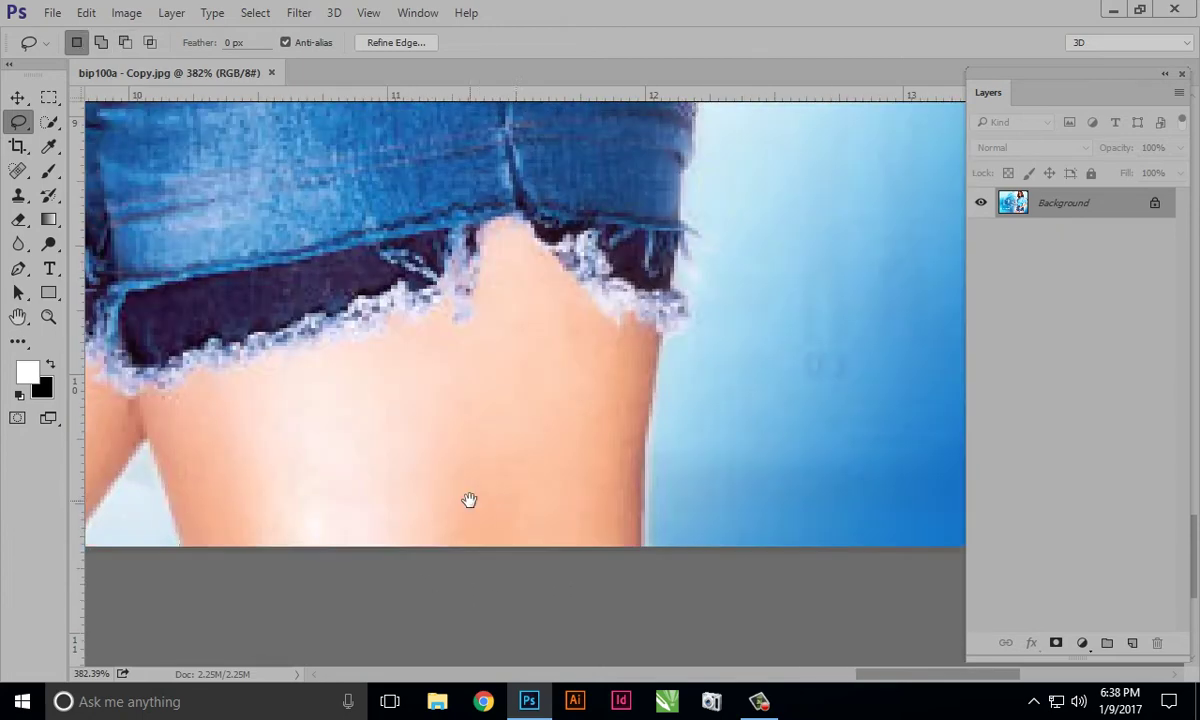
{"action": "scroll", "coordinate": [469, 501], "scroll_direction": "right", "scroll_amount": 5}
{"action": "scroll", "coordinate": [632, 422], "scroll_direction": "up", "scroll_amount": 2}
{"action": "mouse_move", "coordinate": [632, 422]}
{"action": "left_mouse_down"}
{"action": "mouse_move", "coordinate": [605, 426]}
{"action": "mouse_move", "coordinate": [582, 482]}
{"action": "left_mouse_up"}
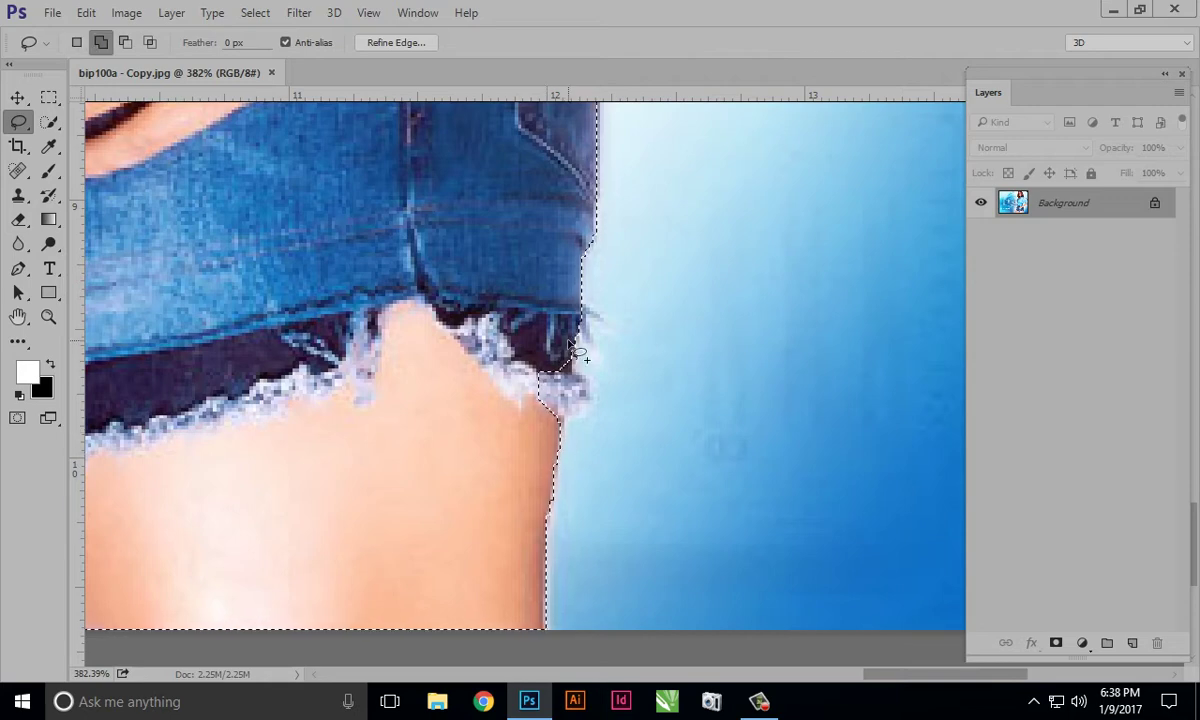
Add the frayed shorts fringe beside the right thigh to the selection
{"action": "key", "text": "shift"}
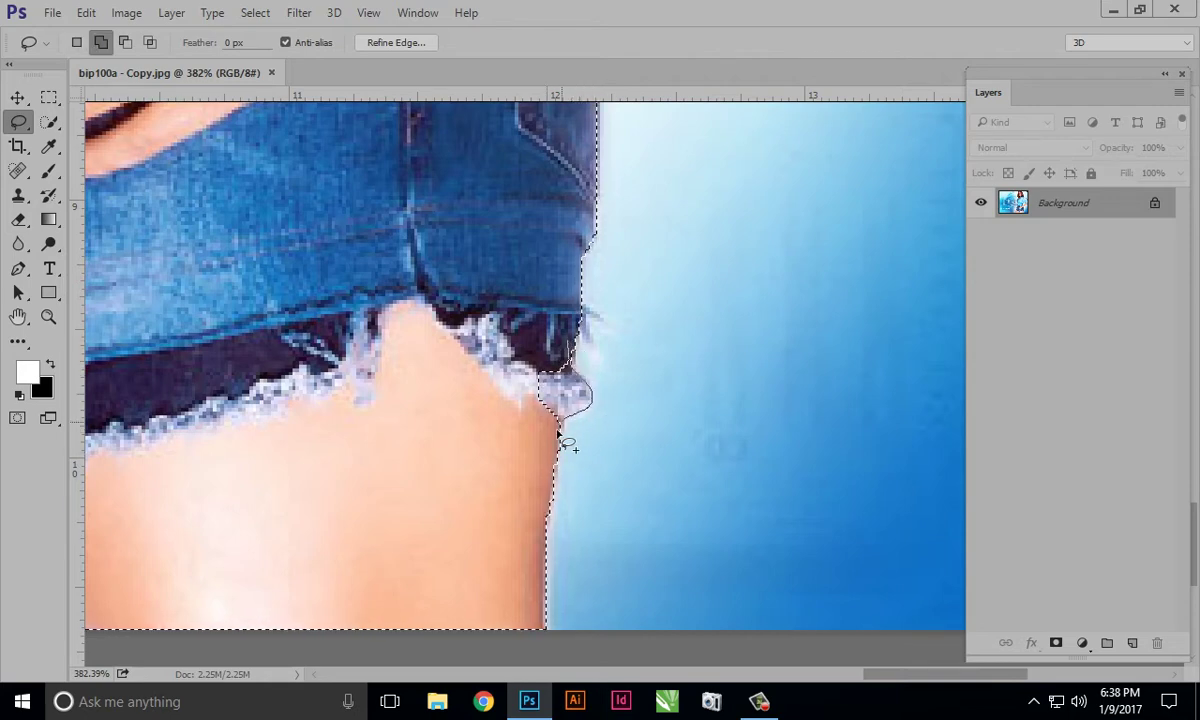
{"action": "left_click_drag", "start_coordinate": [566, 443], "coordinate": [540, 330]}
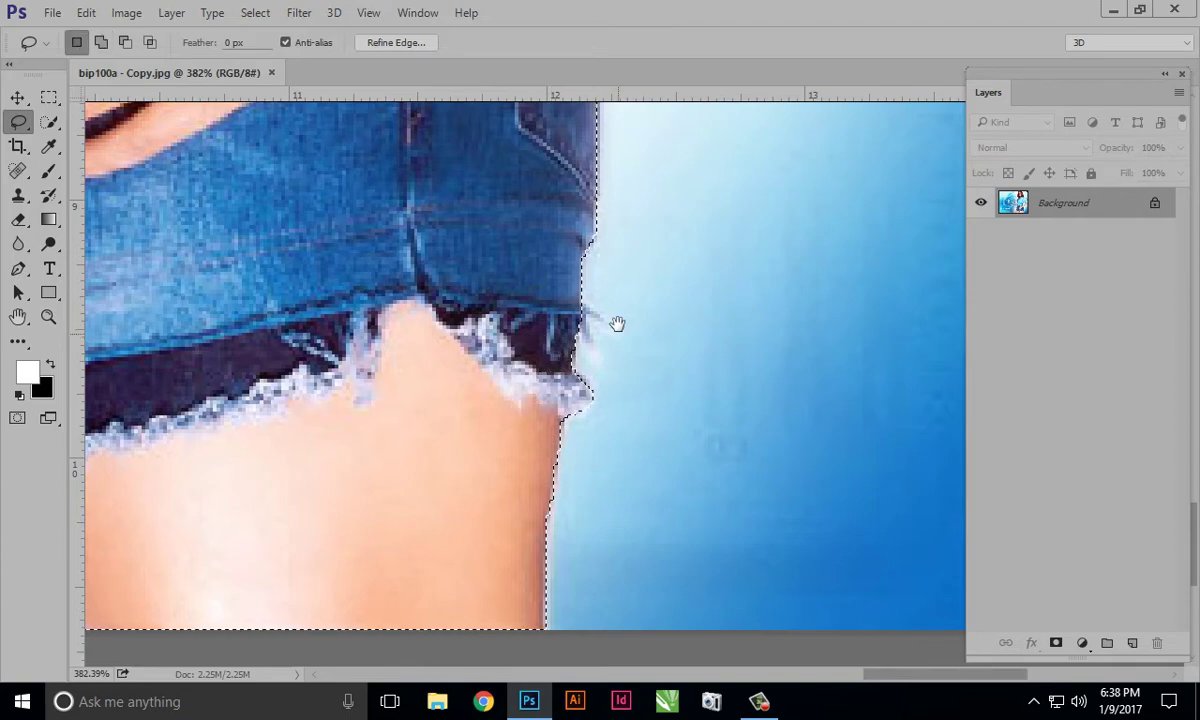
{"action": "left_click_drag", "start_coordinate": [617, 323], "coordinate": [581, 547]}
{"action": "left_click_drag", "start_coordinate": [581, 300], "coordinate": [589, 592]}
{"action": "left_click_drag", "start_coordinate": [747, 340], "coordinate": [590, 565]}
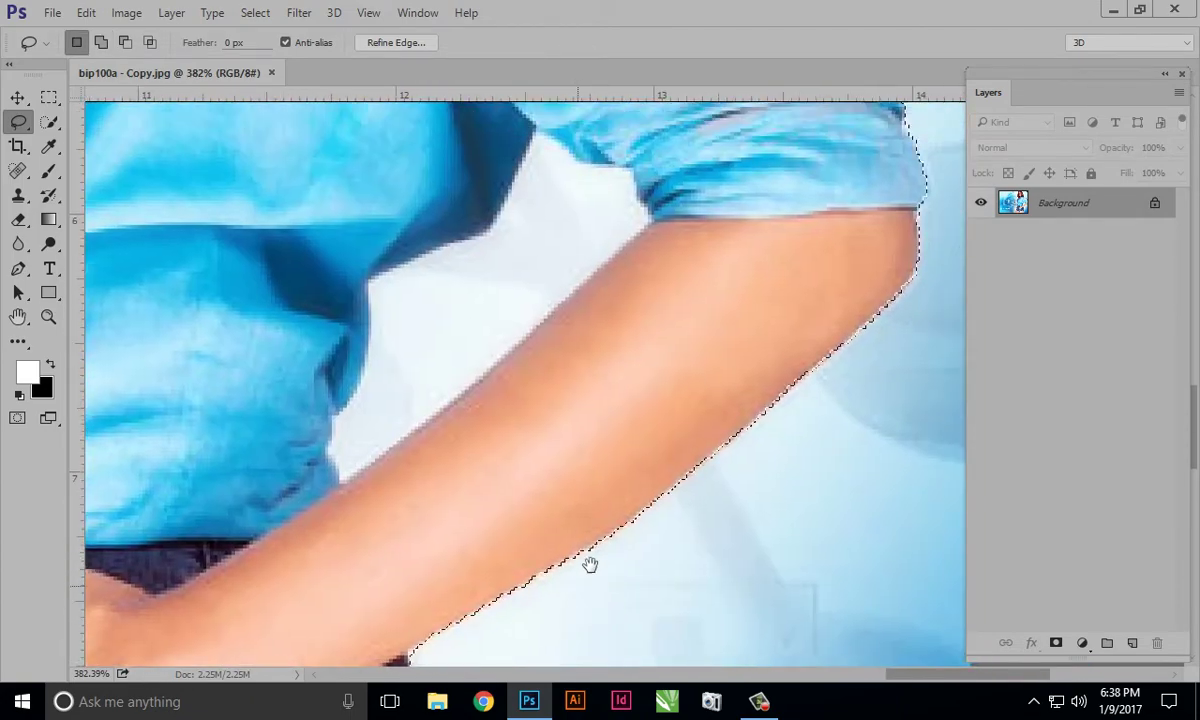
{"action": "key", "text": "ctrl+minus"}
{"action": "mouse_move", "coordinate": [595, 356]}
{"action": "left_mouse_down"}
{"action": "mouse_move", "coordinate": [556, 474]}
{"action": "mouse_move", "coordinate": [602, 494]}
{"action": "left_mouse_up"}
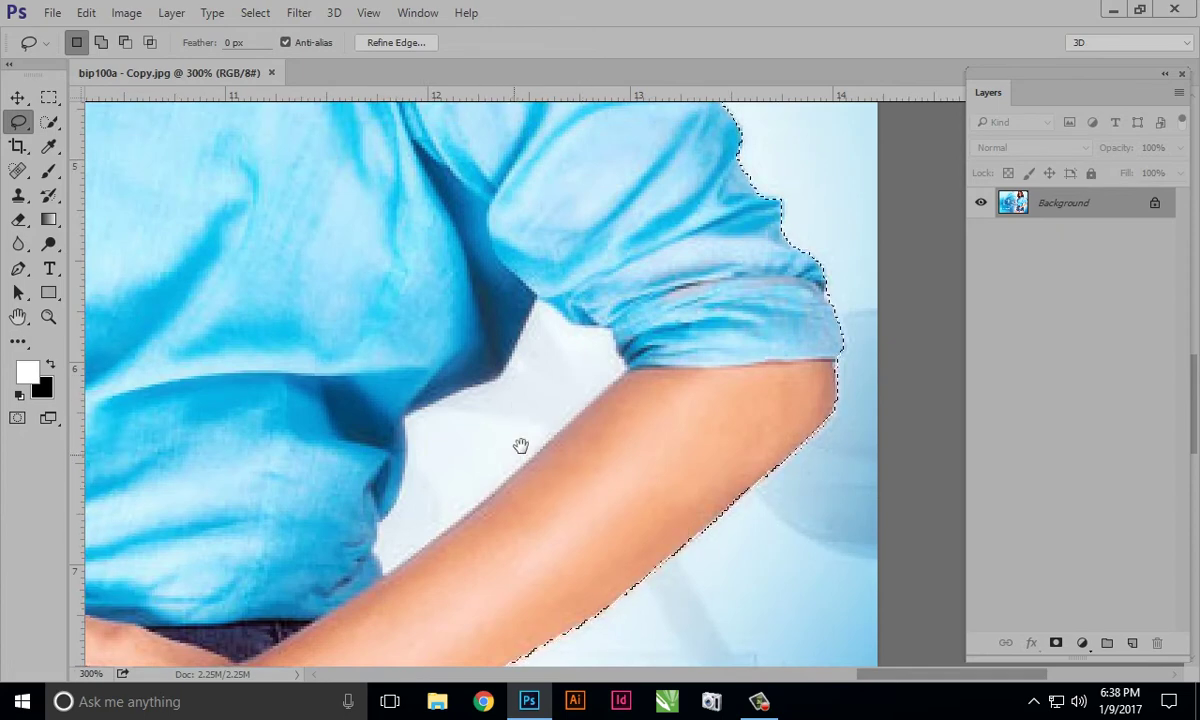
{"action": "left_click_drag", "start_coordinate": [521, 445], "coordinate": [552, 400]}
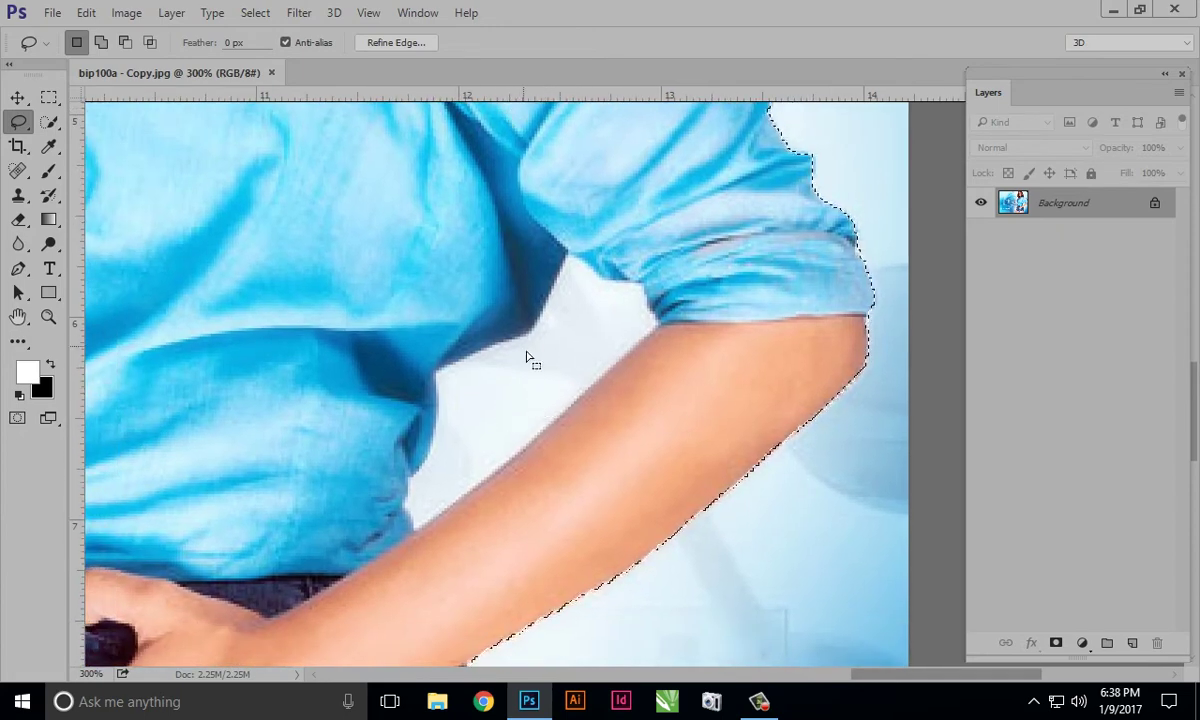
{"action": "left_click_drag", "start_coordinate": [529, 358], "coordinate": [527, 340]}
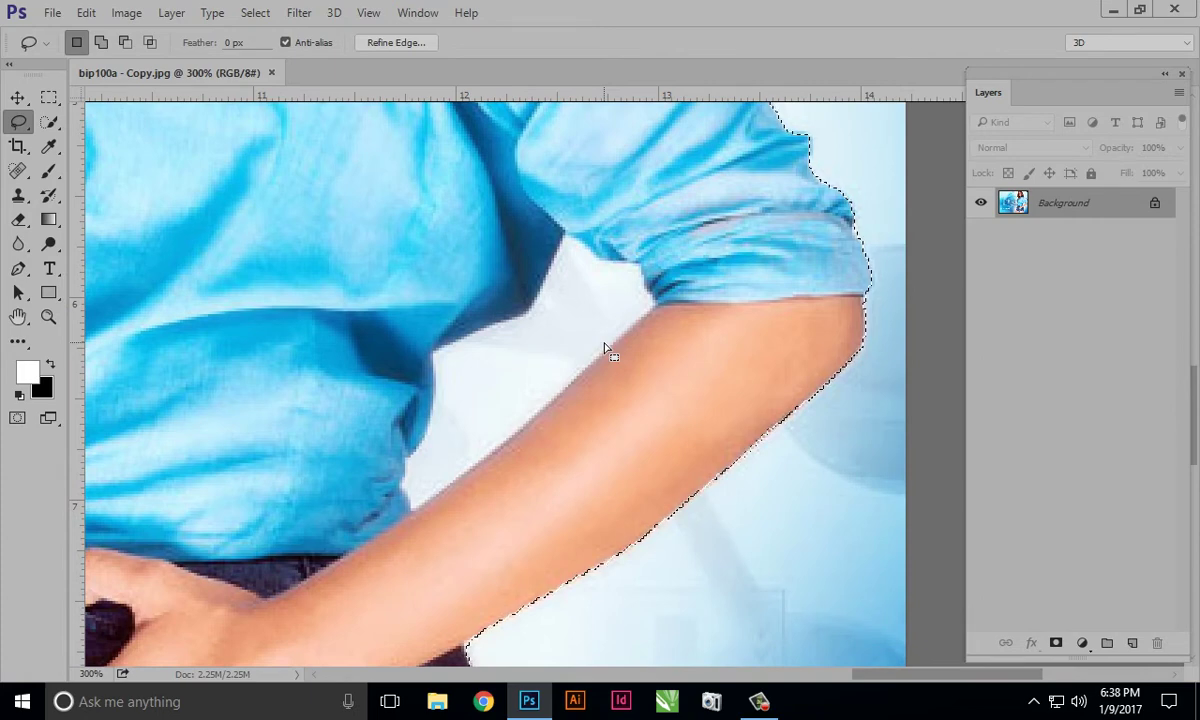
Cut the background gap under the sleeve out of the selection
{"action": "key", "text": "alt"}
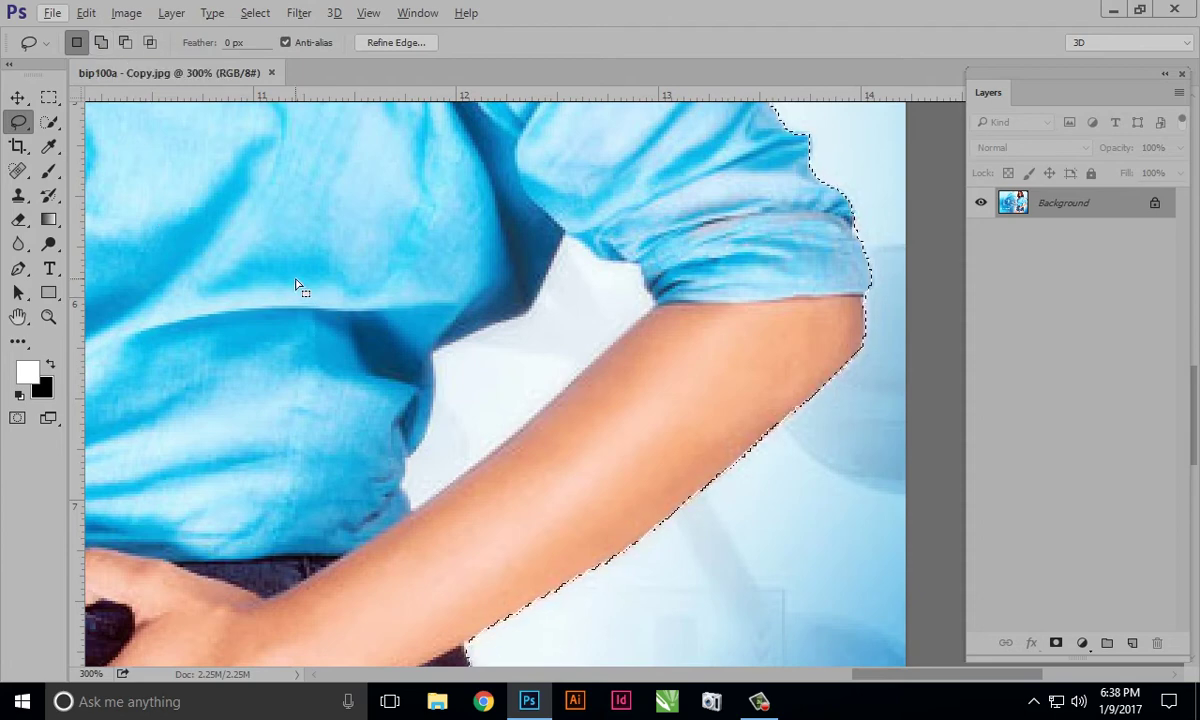
{"action": "key", "text": "shift"}
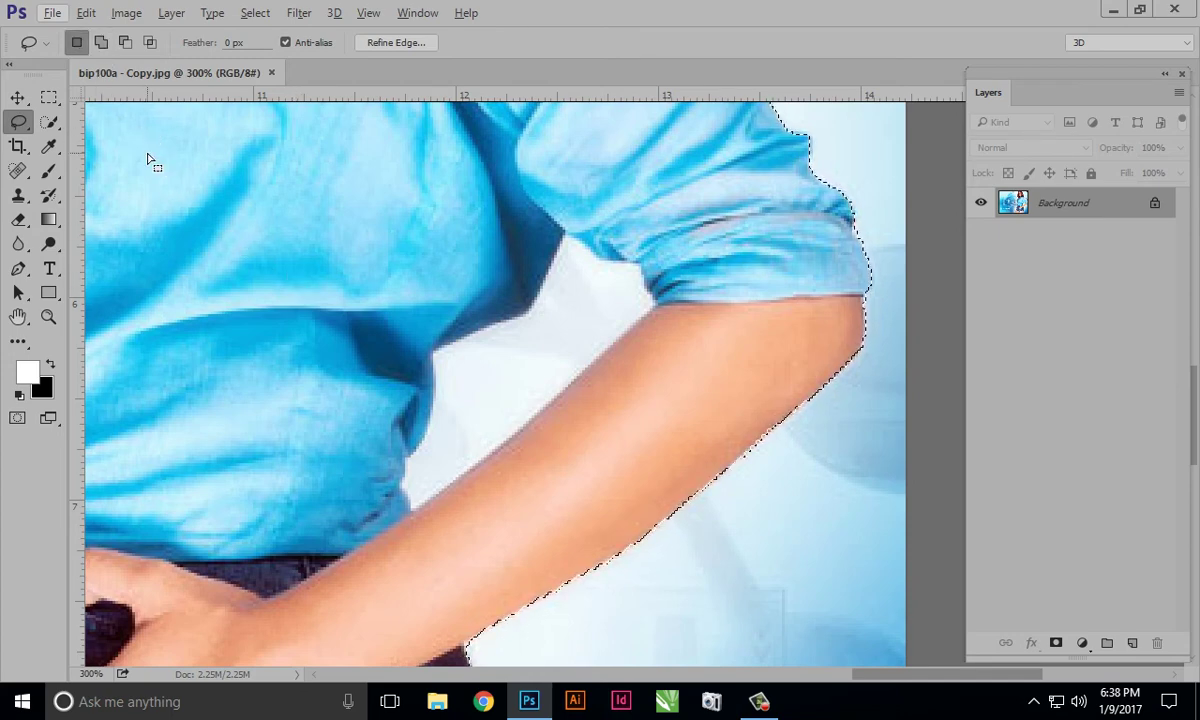
{"action": "key", "text": "alt"}
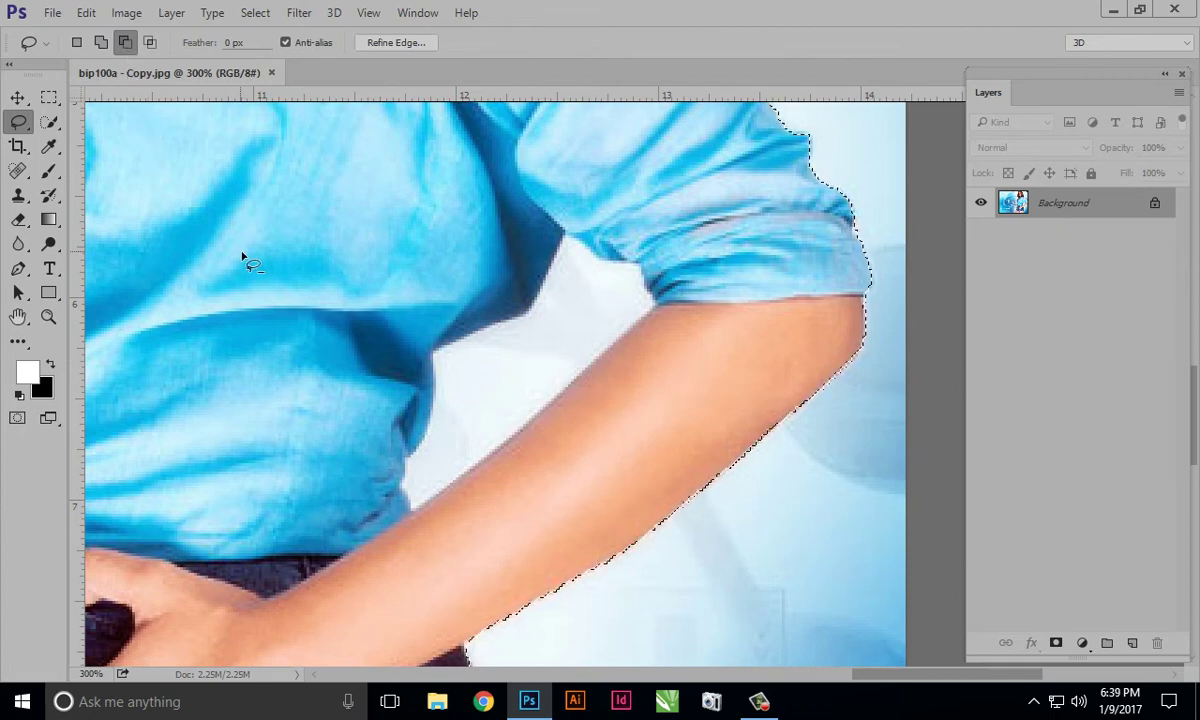
{"action": "left_click_drag", "start_coordinate": [437, 421], "coordinate": [457, 392]}
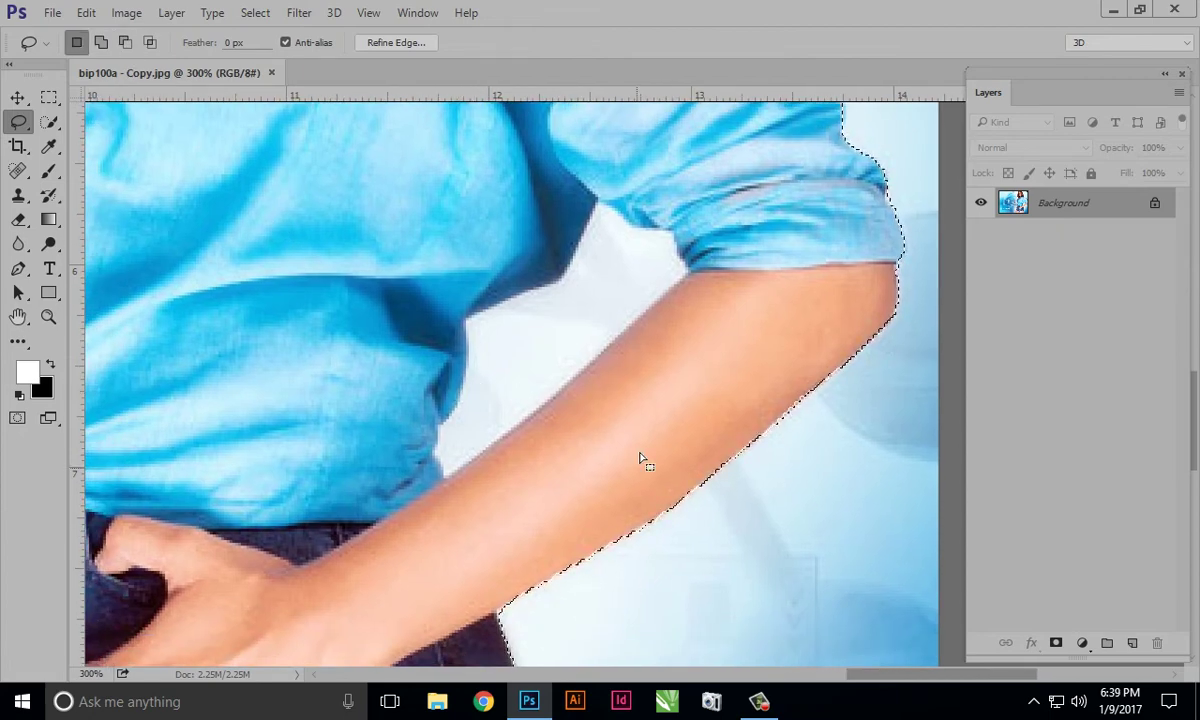
{"action": "left_click_drag", "start_coordinate": [632, 314], "coordinate": [600, 332]}
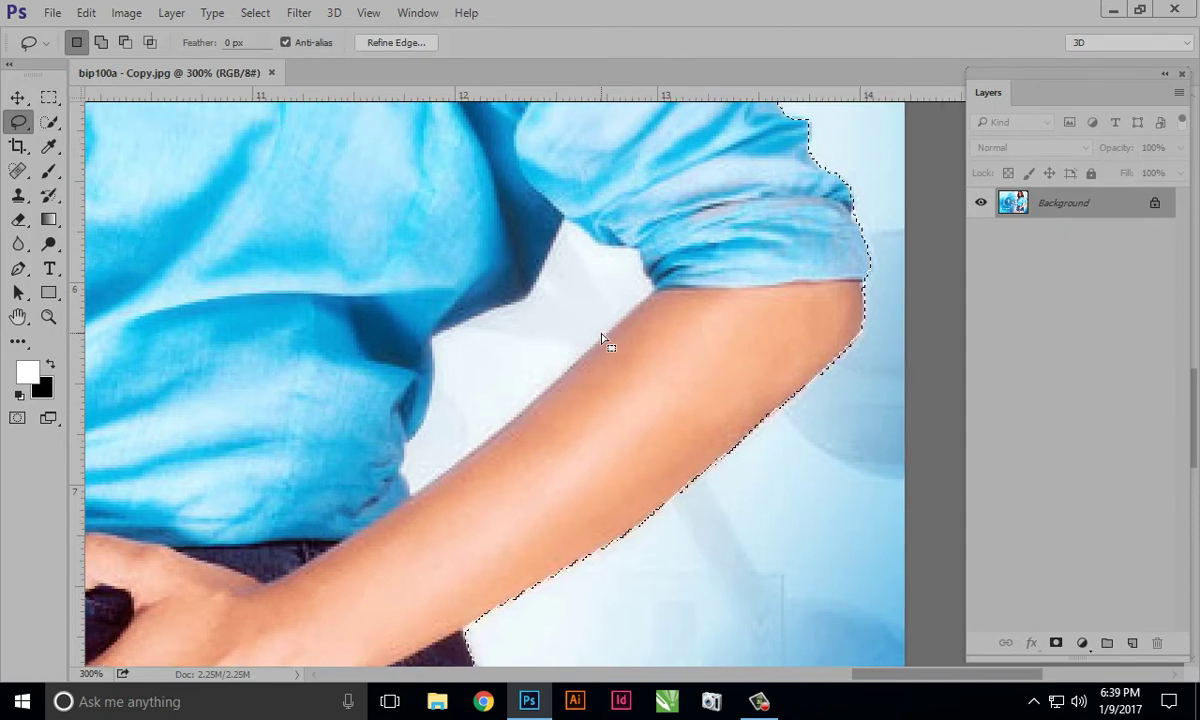
{"action": "key", "text": "alt"}
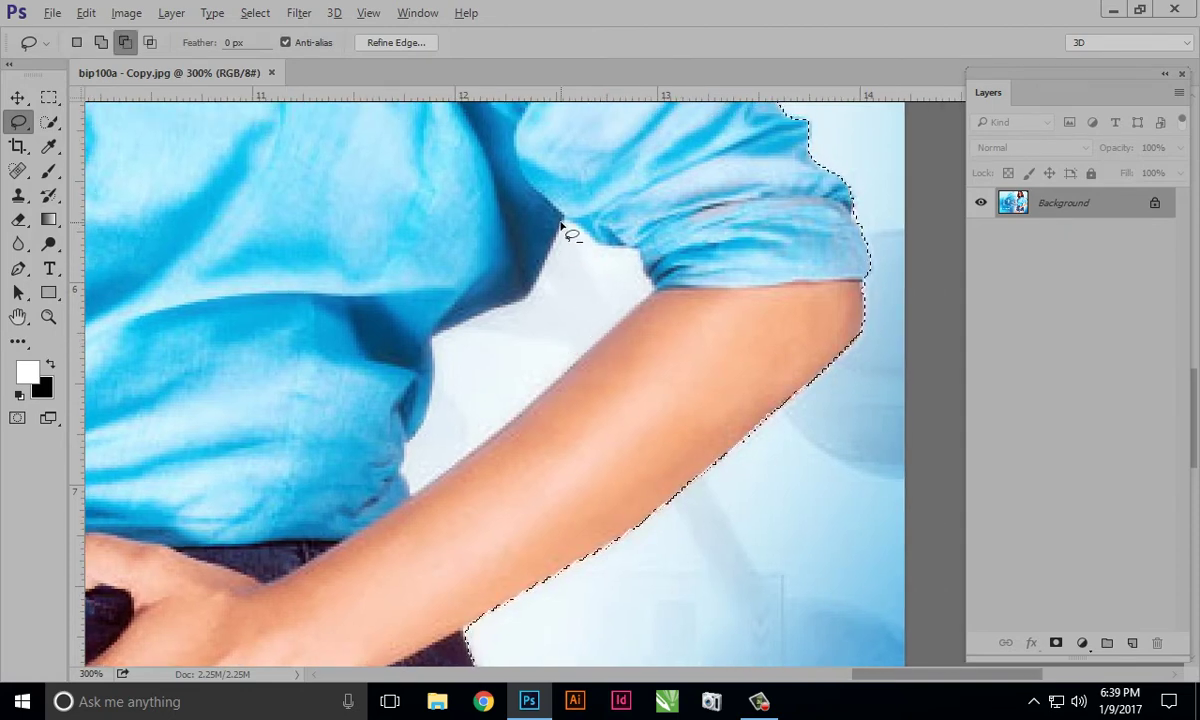
{"action": "mouse_move", "coordinate": [560, 240]}
{"action": "left_mouse_down"}
{"action": "mouse_move", "coordinate": [548, 265]}
{"action": "mouse_move", "coordinate": [445, 332]}
{"action": "mouse_move", "coordinate": [400, 435]}
{"action": "mouse_move", "coordinate": [408, 489]}
{"action": "mouse_move", "coordinate": [480, 443]}
{"action": "mouse_move", "coordinate": [515, 390]}
{"action": "mouse_move", "coordinate": [592, 325]}
{"action": "mouse_move", "coordinate": [640, 310]}
{"action": "mouse_move", "coordinate": [650, 285]}
{"action": "mouse_move", "coordinate": [638, 258]}
{"action": "mouse_move", "coordinate": [563, 226]}
{"action": "left_mouse_up"}
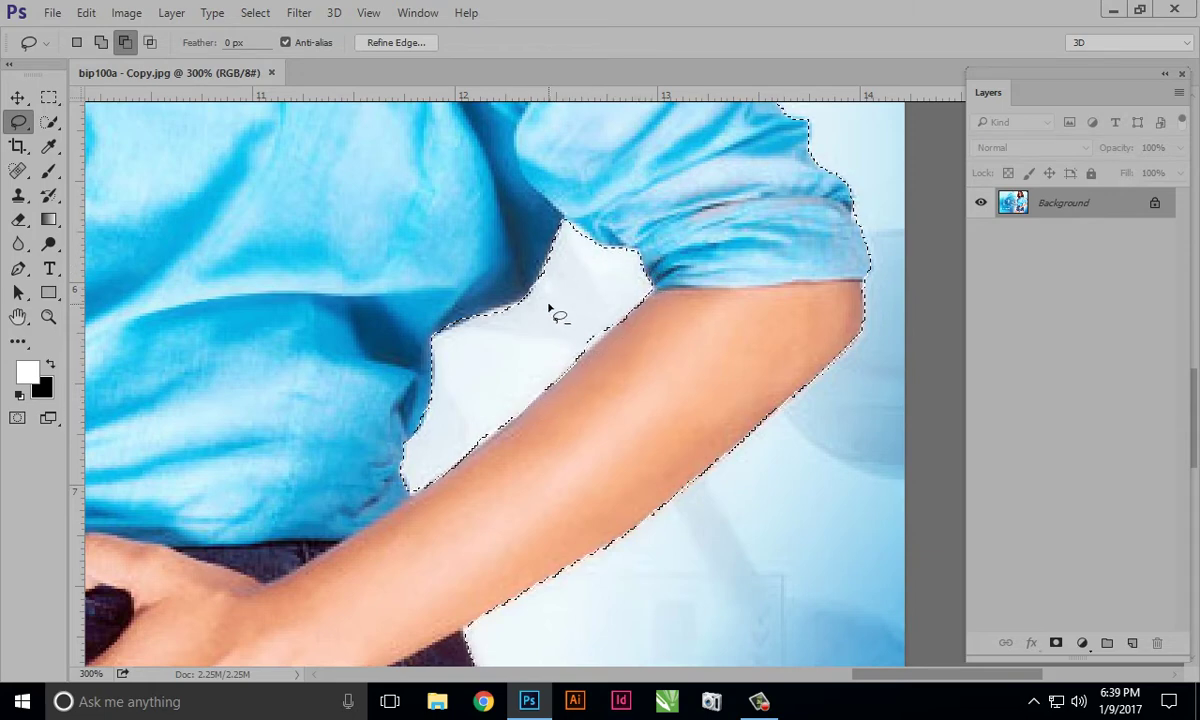
Zoom in and trim leftover slivers along the gap and arm edge
{"action": "left_click_drag", "start_coordinate": [478, 317], "coordinate": [536, 351]}
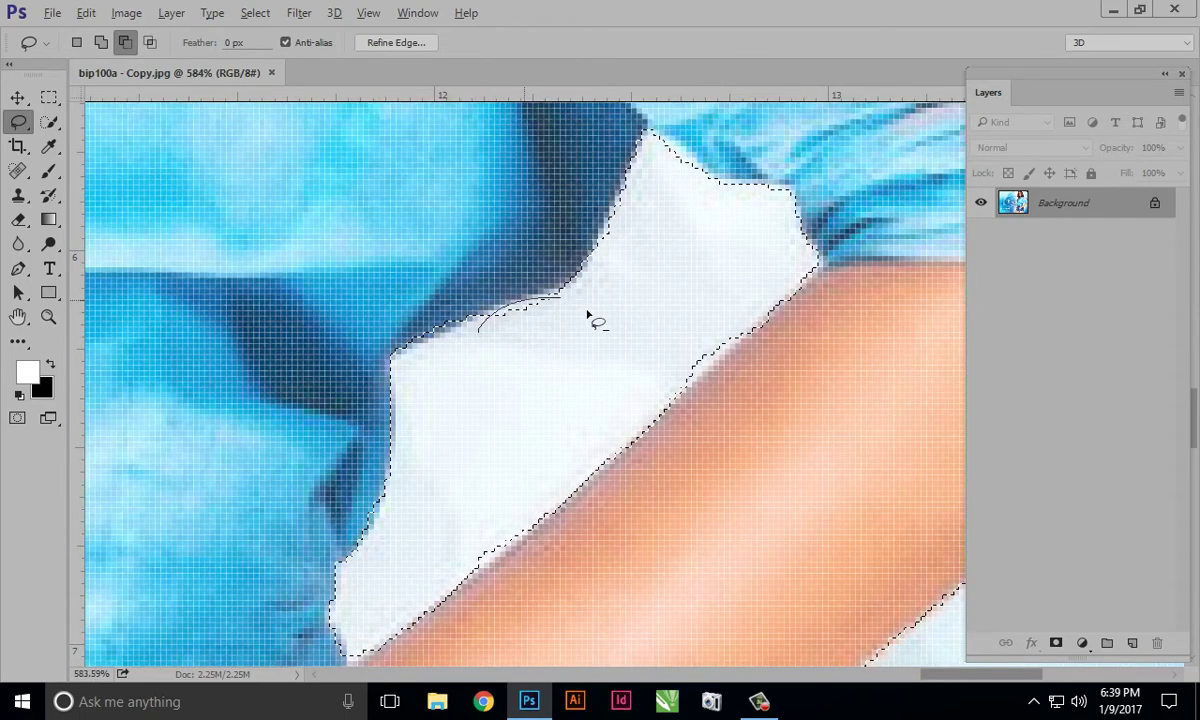
{"action": "left_click_drag", "start_coordinate": [497, 343], "coordinate": [573, 396]}
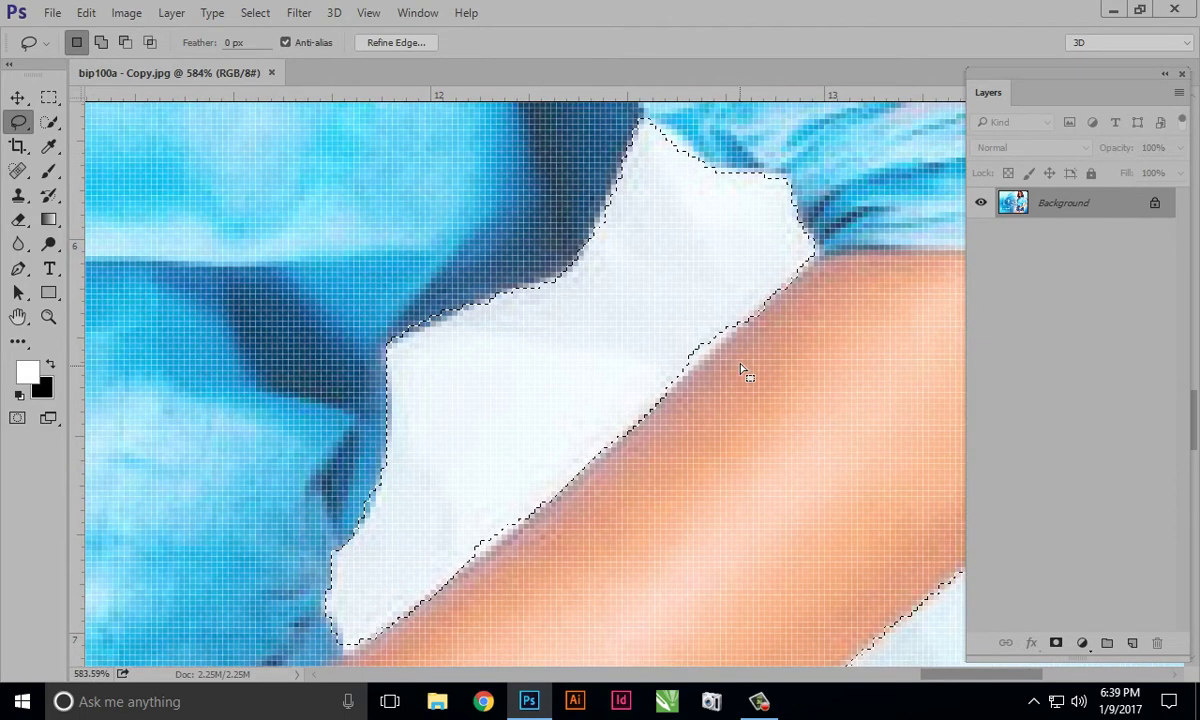
{"action": "left_click_drag", "start_coordinate": [752, 304], "coordinate": [727, 341]}
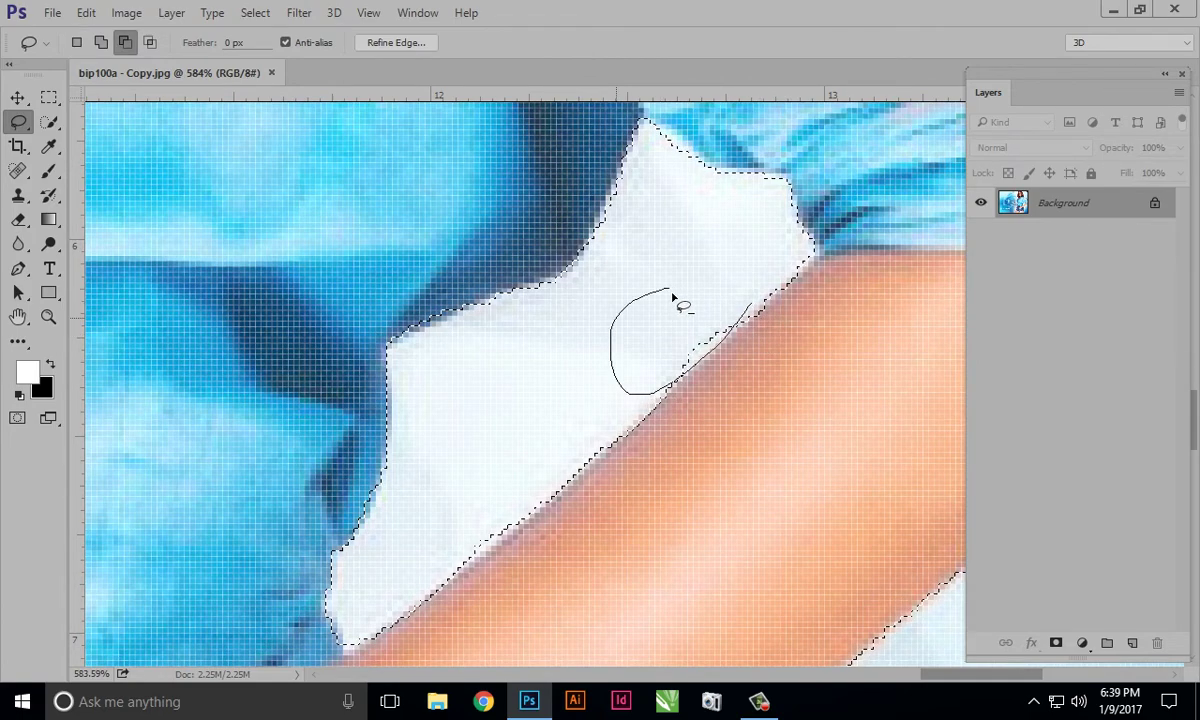
{"action": "left_click_drag", "start_coordinate": [662, 394], "coordinate": [683, 302]}
{"action": "left_click", "coordinate": [710, 402], "text": "alt"}
Fit the whole image and copy the selected woman to Layer 1 via Layer Via Copy
{"action": "left_click", "coordinate": [710, 402], "text": "alt"}
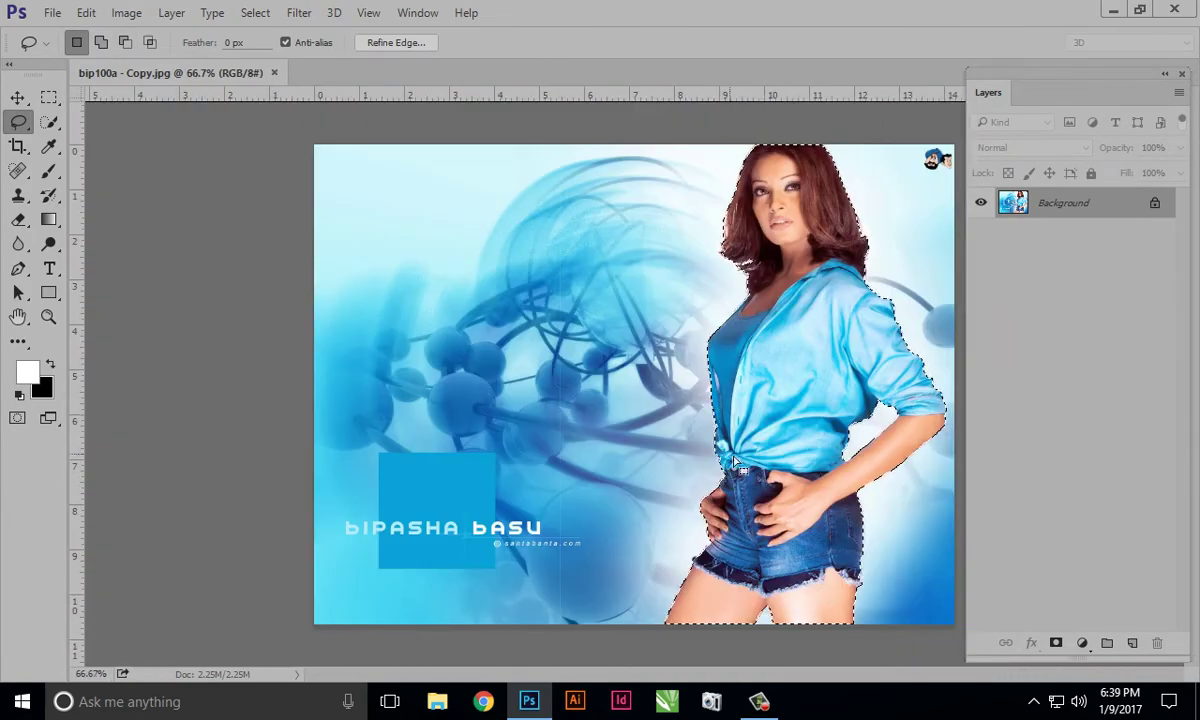
{"action": "scroll", "coordinate": [862, 452], "scroll_direction": "up", "scroll_amount": 2}
{"action": "left_click_drag", "start_coordinate": [862, 452], "coordinate": [654, 410]}
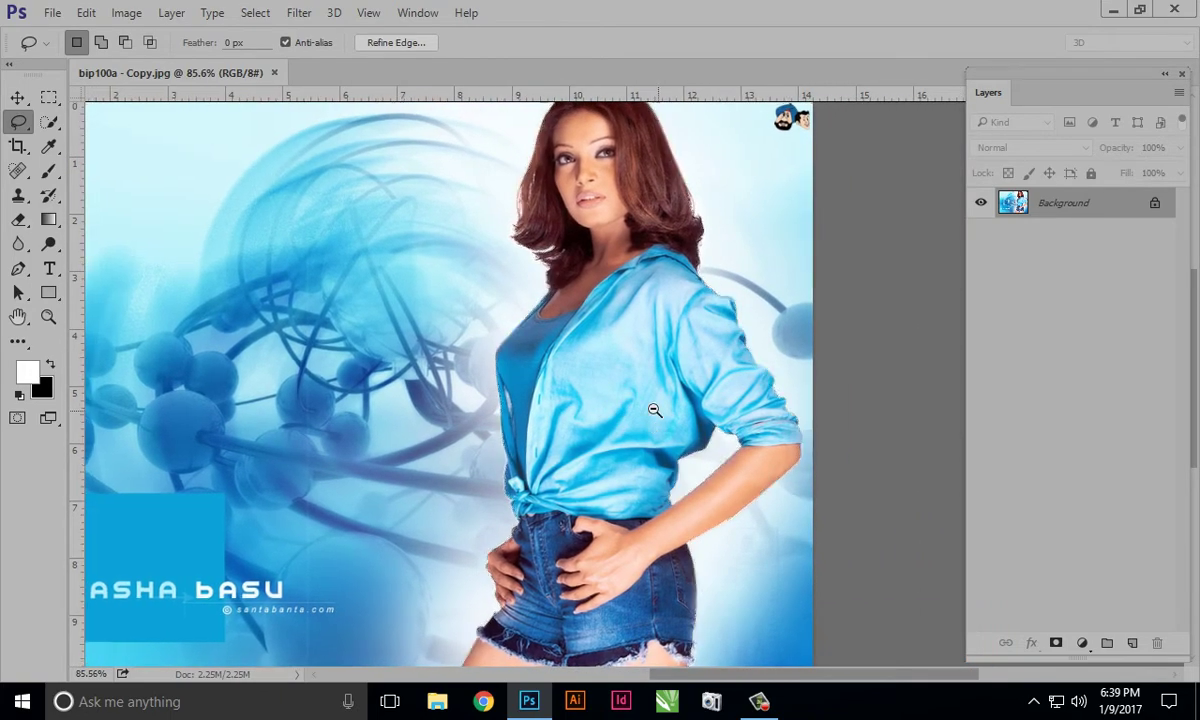
{"action": "left_click", "coordinate": [654, 410], "text": "alt"}
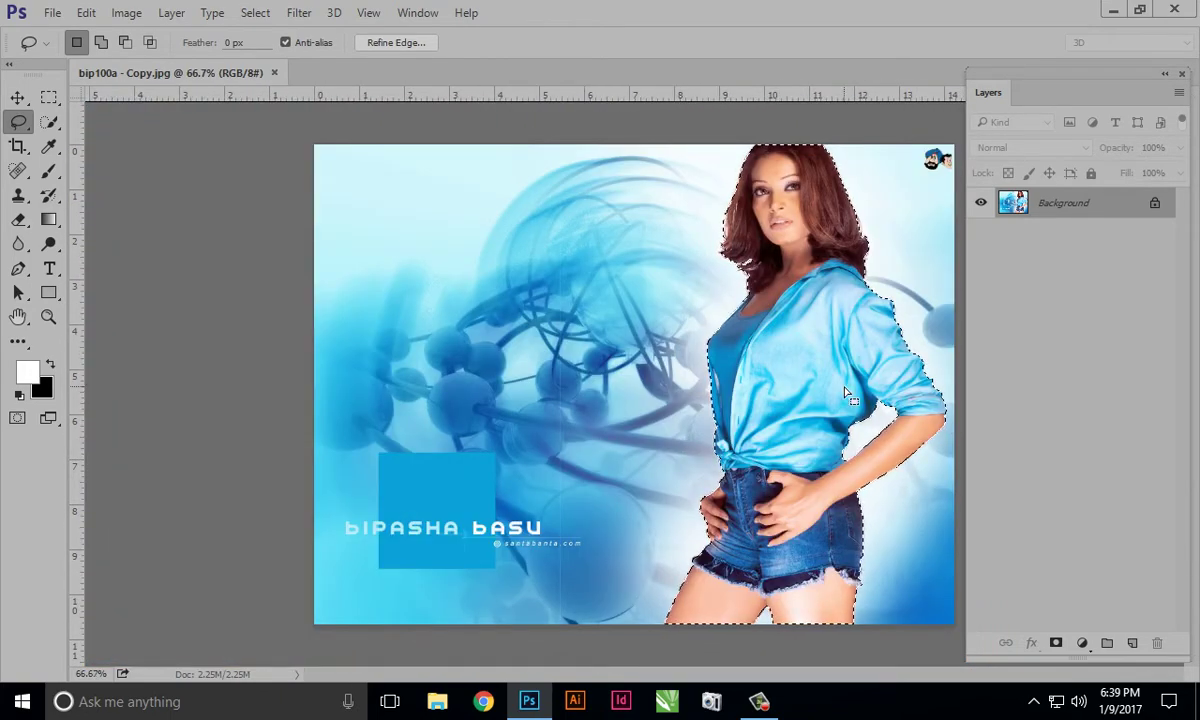
{"action": "left_click", "coordinate": [170, 14]}
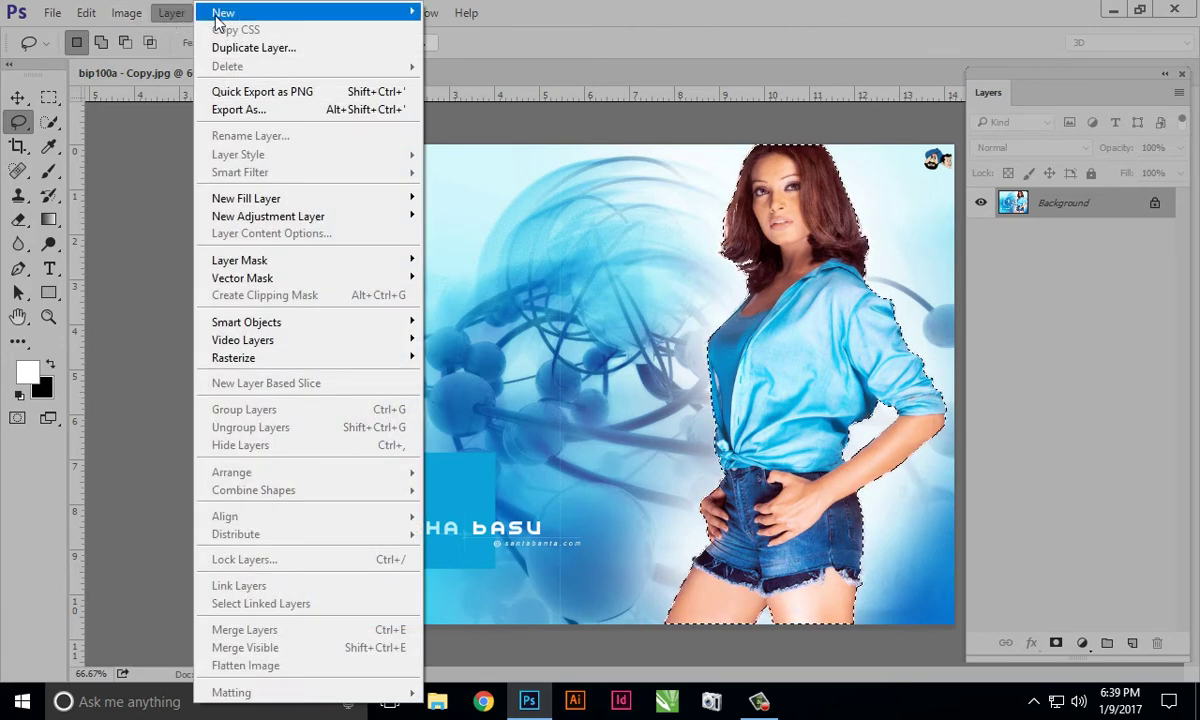
{"action": "mouse_move", "coordinate": [300, 13]}
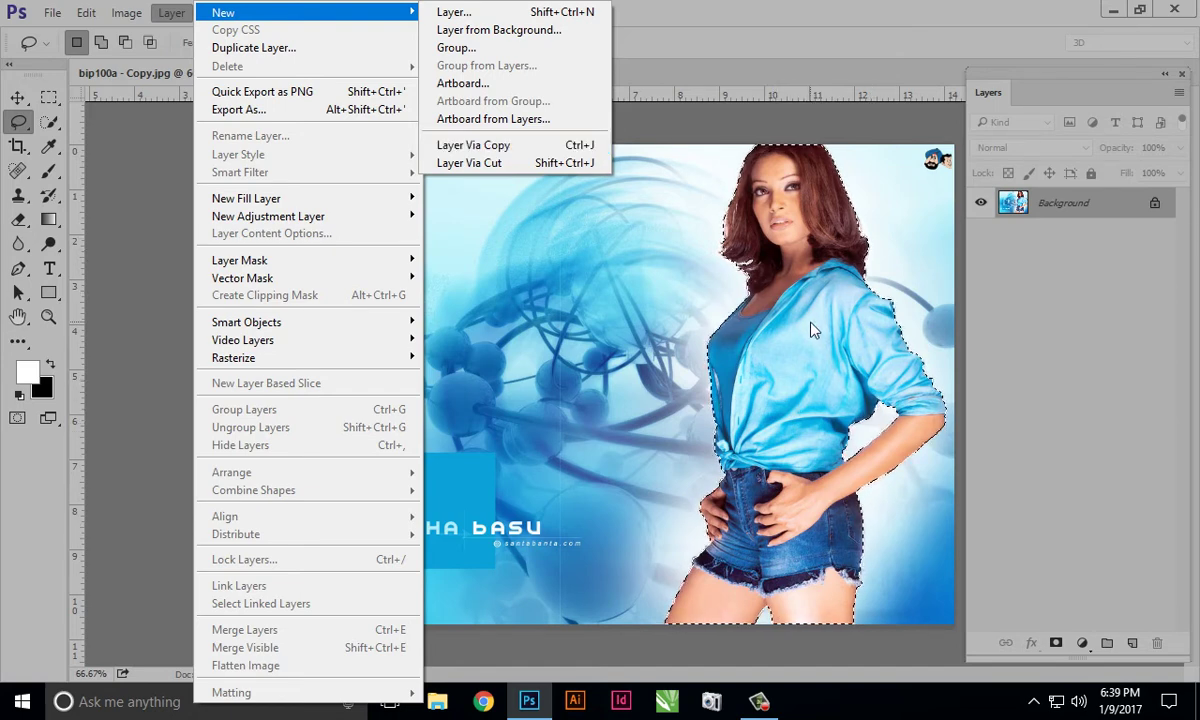
{"action": "left_click", "coordinate": [583, 148]}
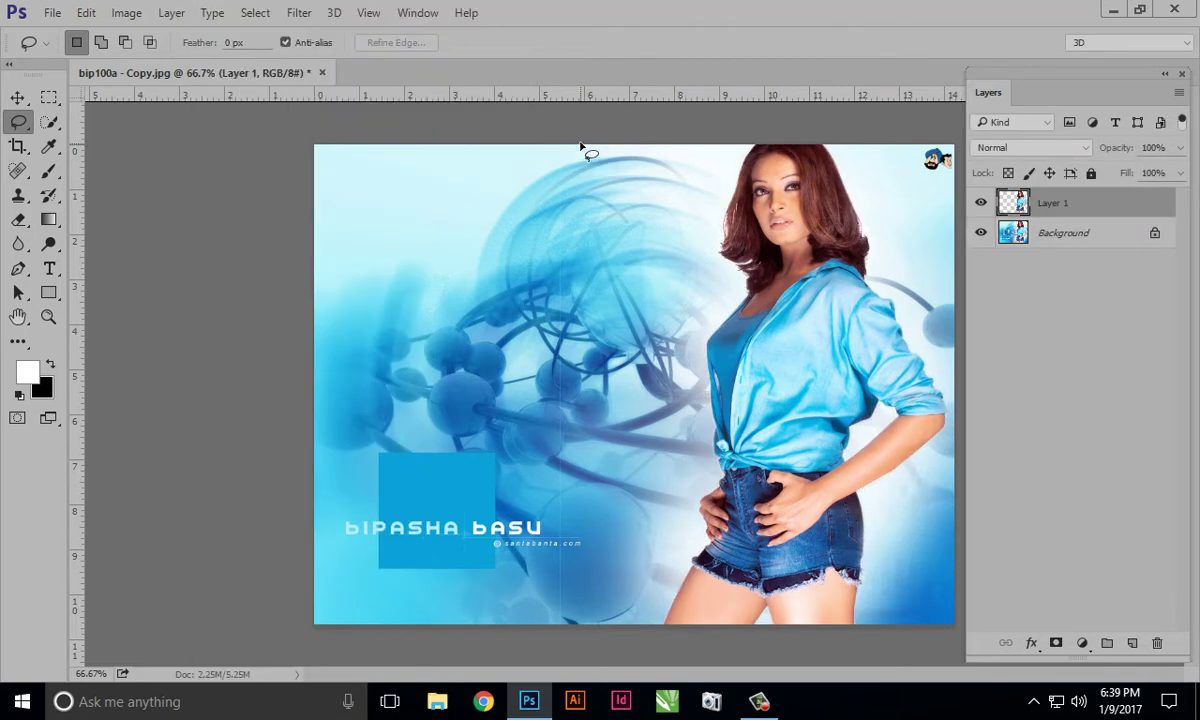
Toggle Layer 1 and Background visibility and zoom in to inspect the cut-out edges
{"action": "left_click", "coordinate": [981, 233]}
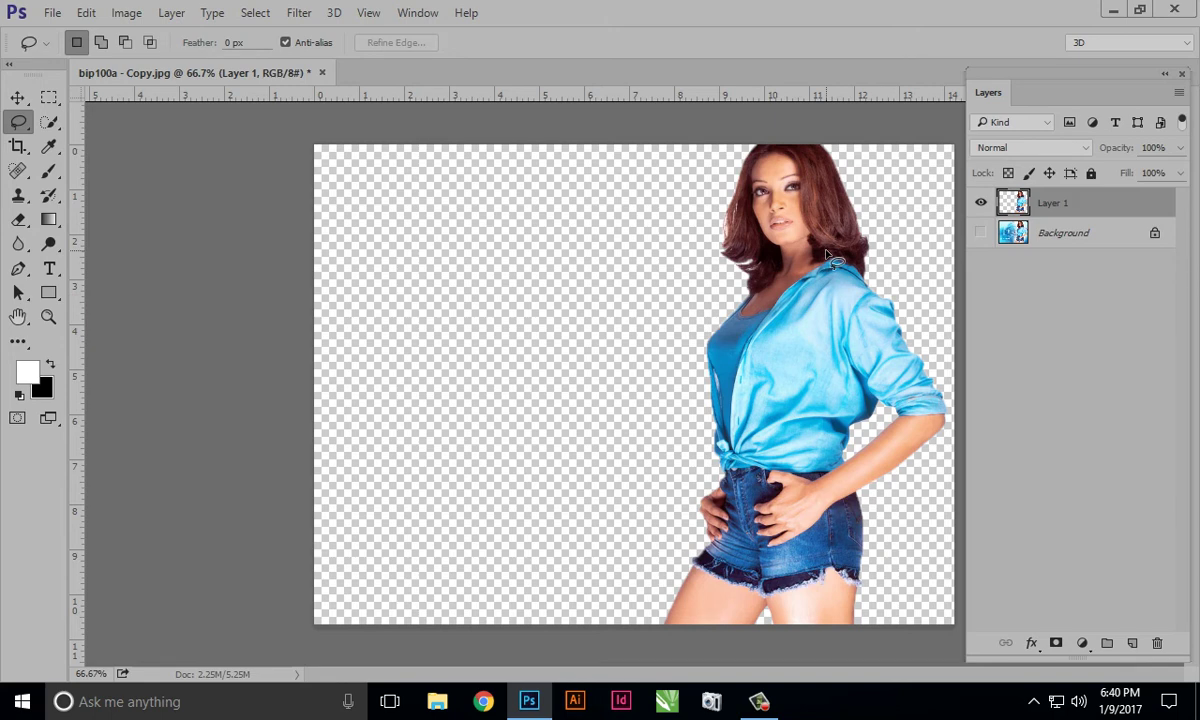
{"action": "left_click", "coordinate": [980, 232]}
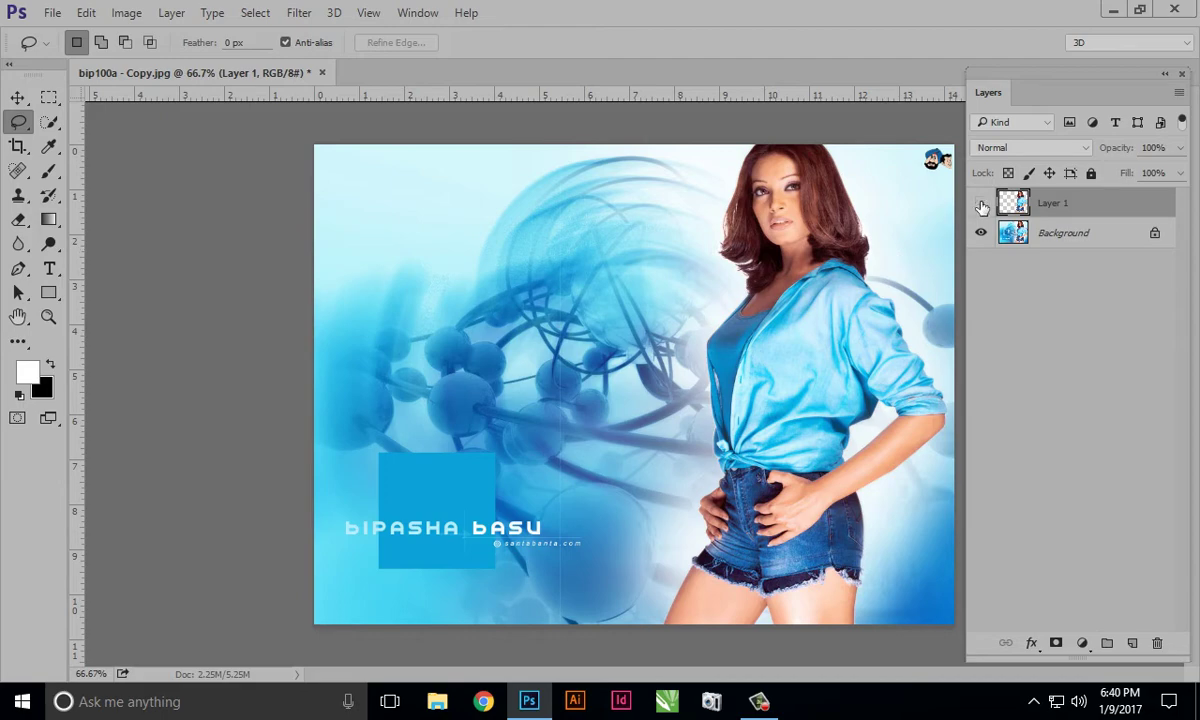
{"action": "left_click", "coordinate": [981, 204]}
{"action": "left_click", "coordinate": [981, 233]}
{"action": "left_click", "coordinate": [981, 203]}
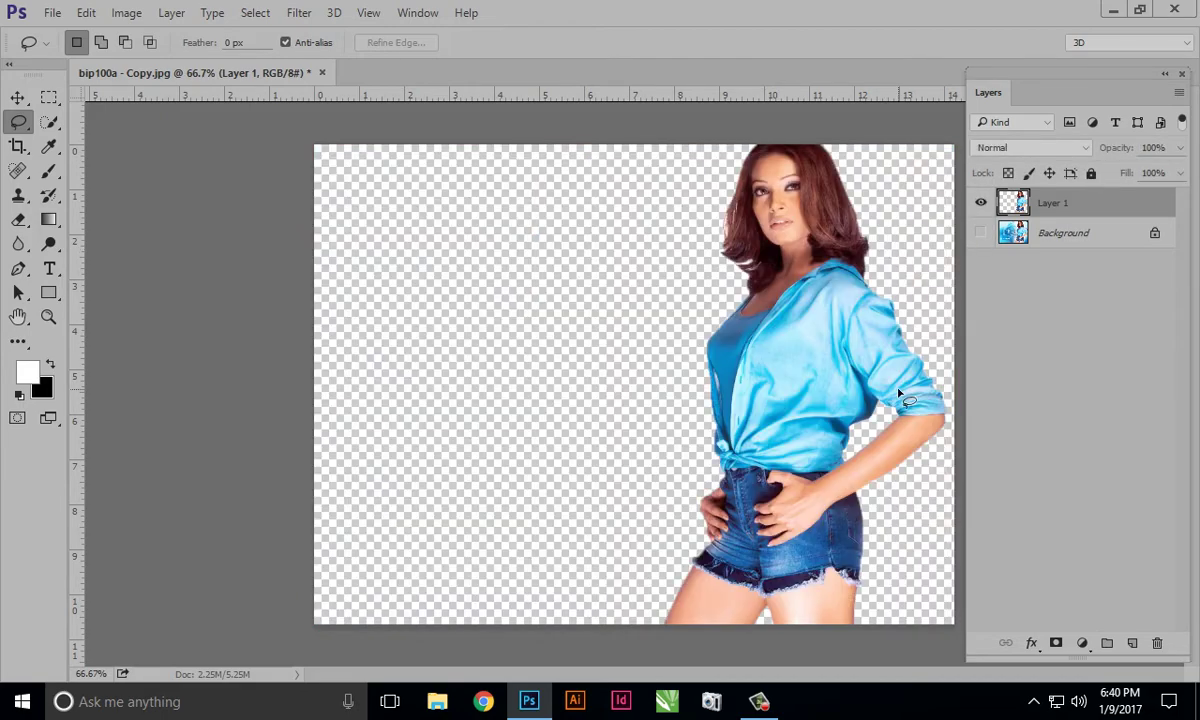
{"action": "mouse_move", "coordinate": [823, 401]}
{"action": "left_mouse_down"}
{"action": "mouse_move", "coordinate": [892, 514]}
{"action": "mouse_move", "coordinate": [869, 464]}
{"action": "left_mouse_up"}
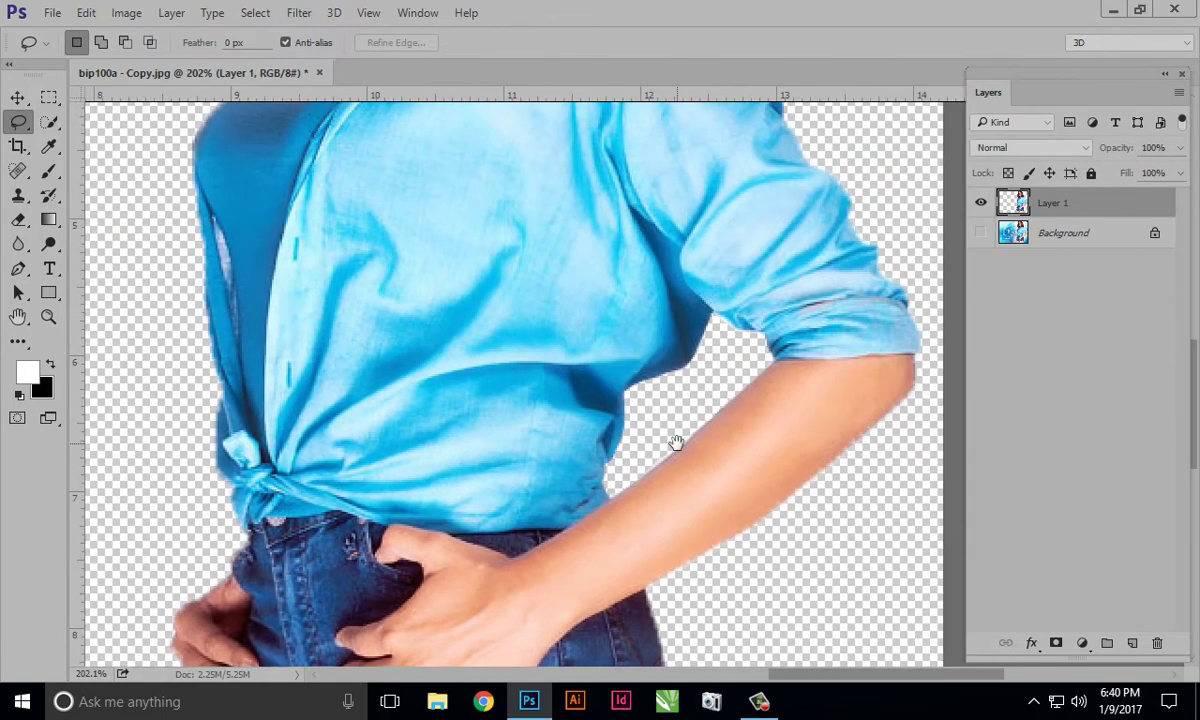
{"action": "scroll", "coordinate": [747, 444], "scroll_direction": "up", "scroll_amount": 2}
{"action": "scroll", "coordinate": [780, 378], "scroll_direction": "up", "scroll_amount": 3}
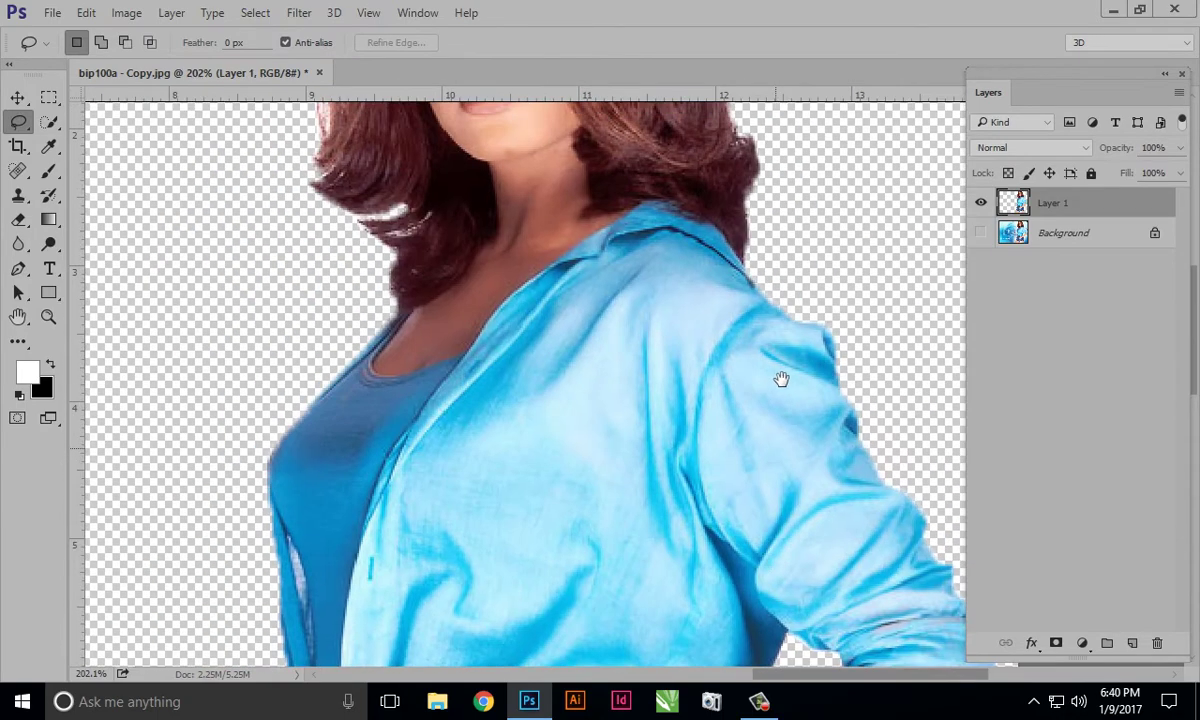
{"action": "scroll", "coordinate": [718, 310], "scroll_direction": "up", "scroll_amount": 2}
{"action": "scroll", "coordinate": [718, 310], "scroll_direction": "down", "scroll_amount": 3}
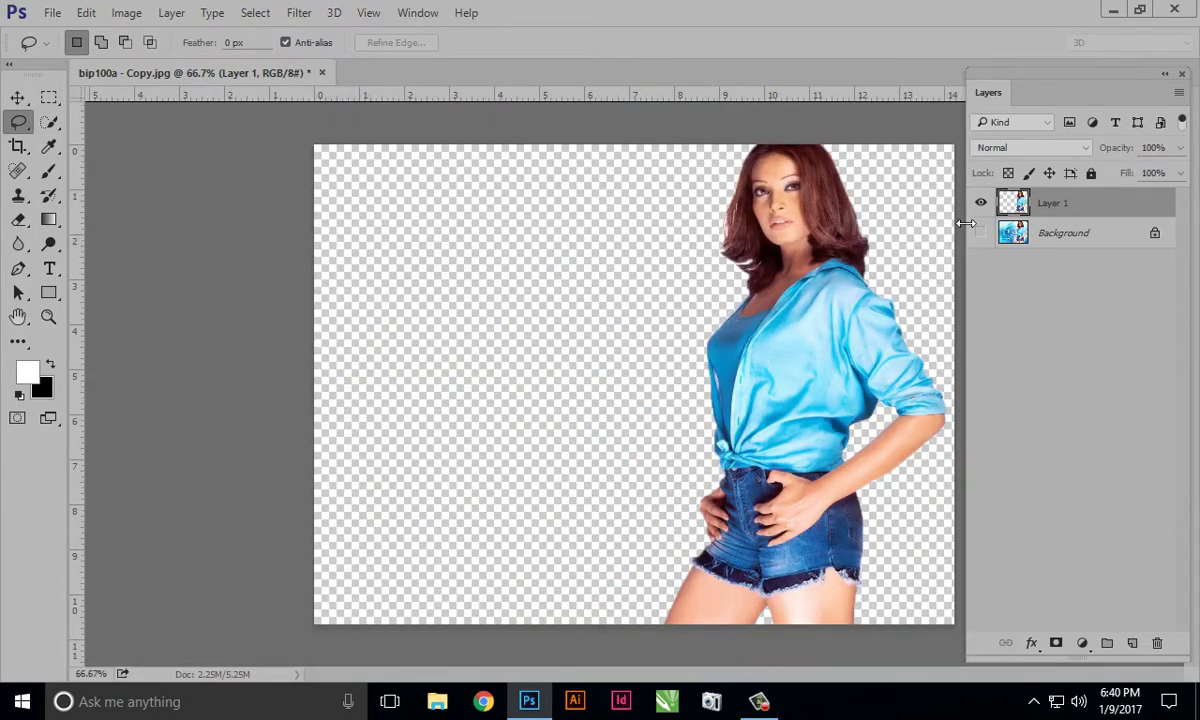
Hide Layer 1, show the Background, and make Background the active layer
{"action": "left_click", "coordinate": [981, 233]}
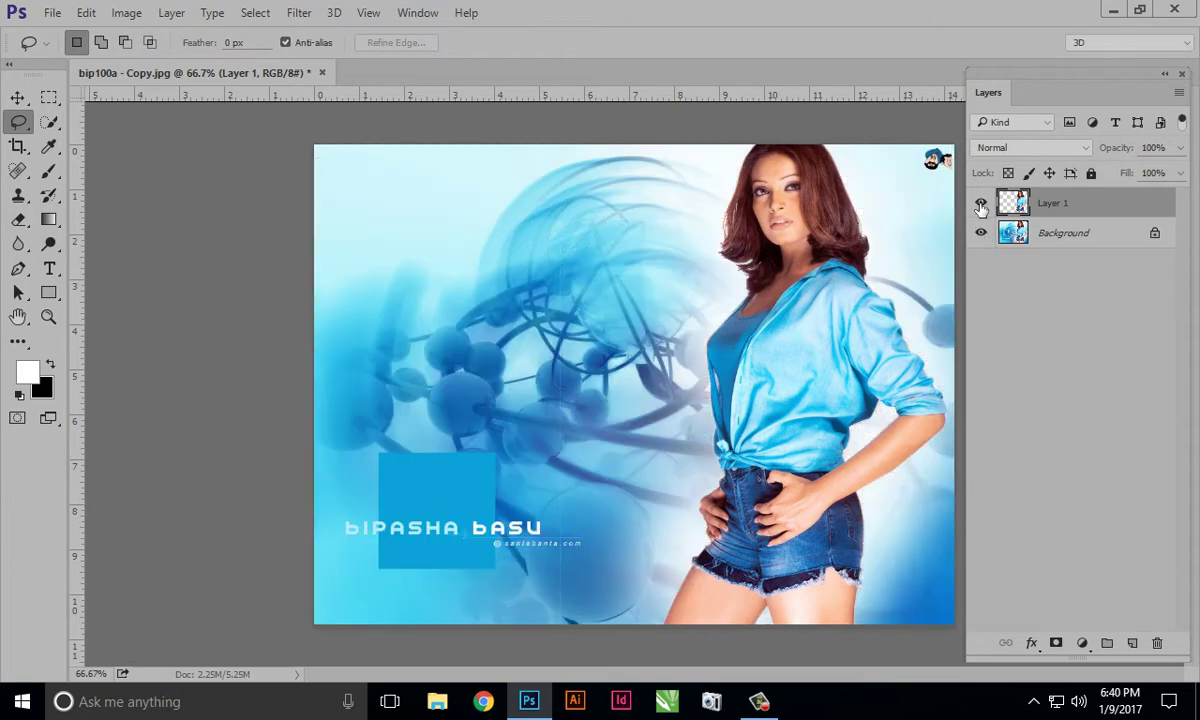
{"action": "left_click", "coordinate": [981, 203]}
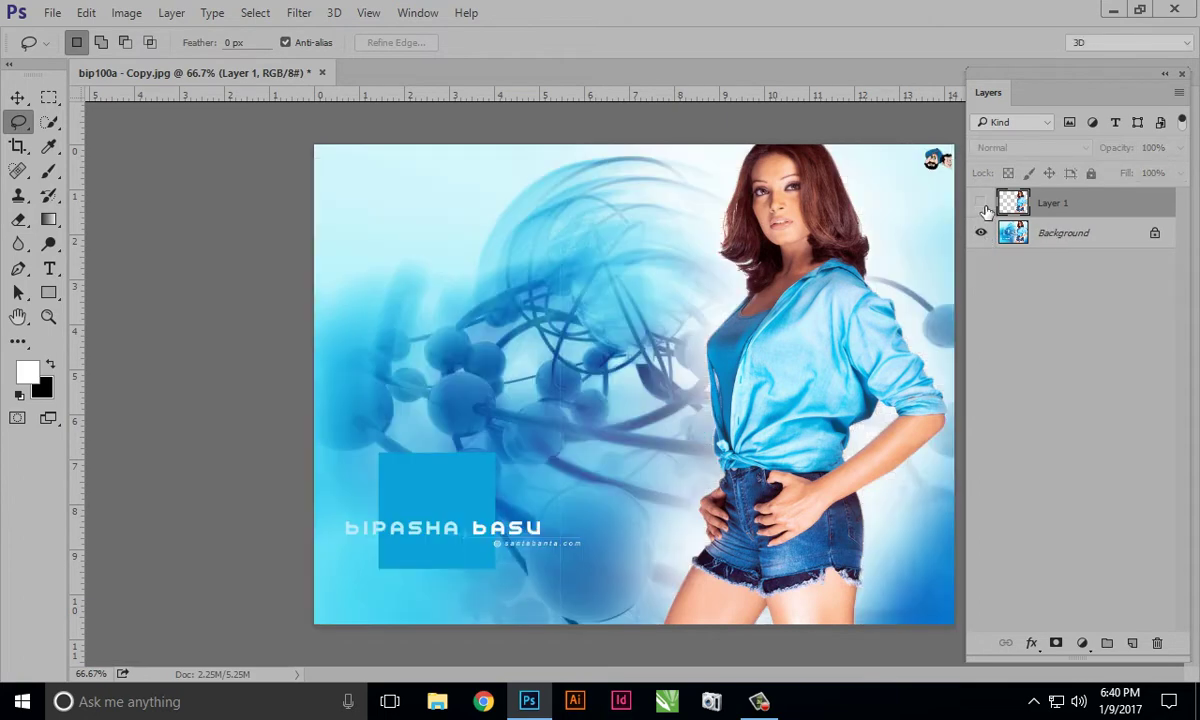
{"action": "left_click", "coordinate": [982, 207]}
{"action": "left_click", "coordinate": [982, 207]}
{"action": "left_click", "coordinate": [1030, 237]}
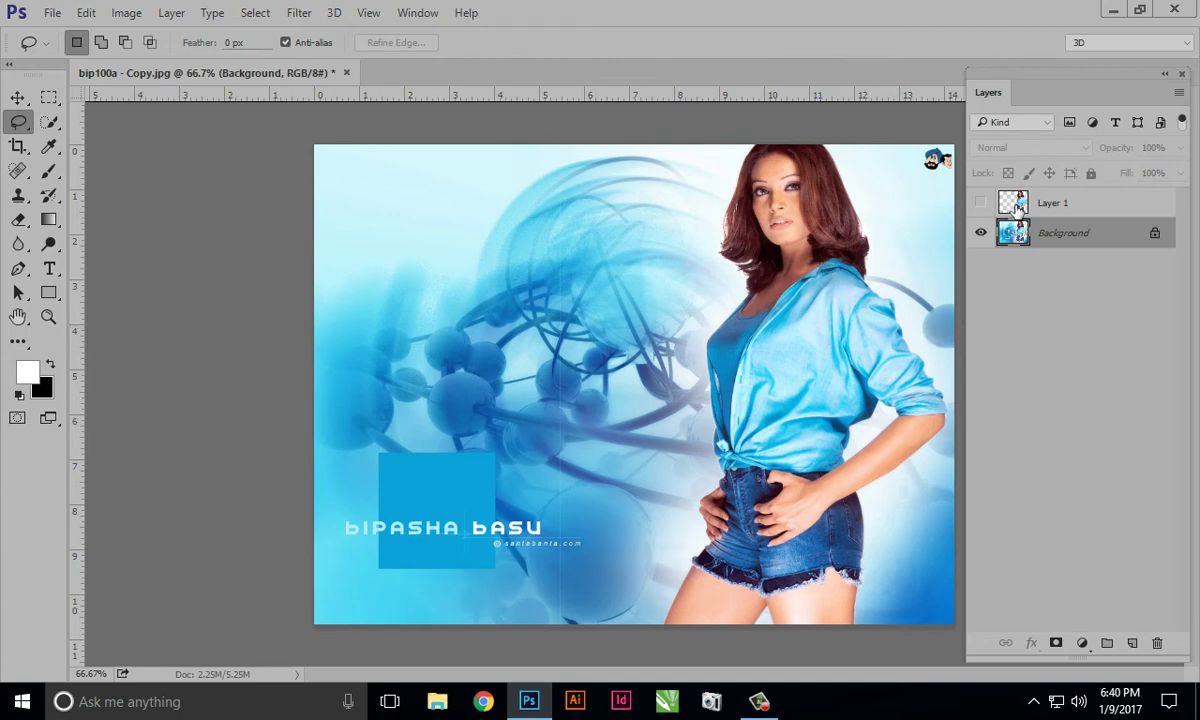
Load Layer 1's outline as a selection and open Select > Refine Edge
{"action": "left_click", "coordinate": [1018, 207], "text": "ctrl"}
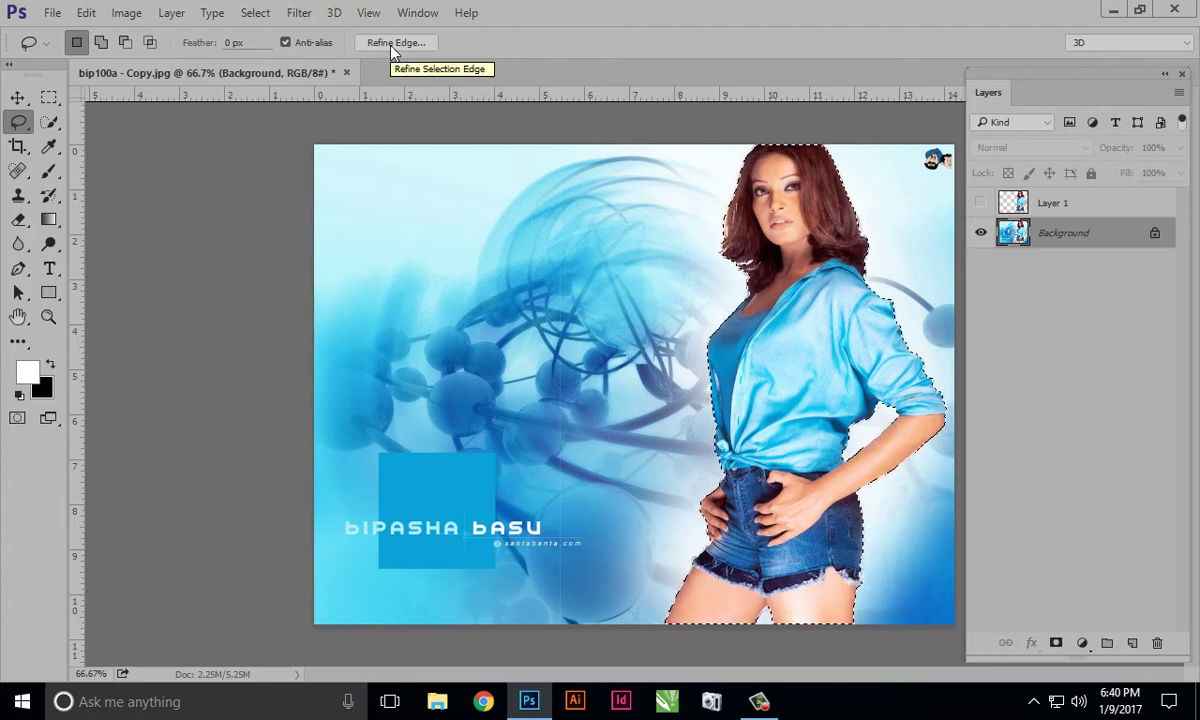
{"action": "left_click", "coordinate": [258, 14]}
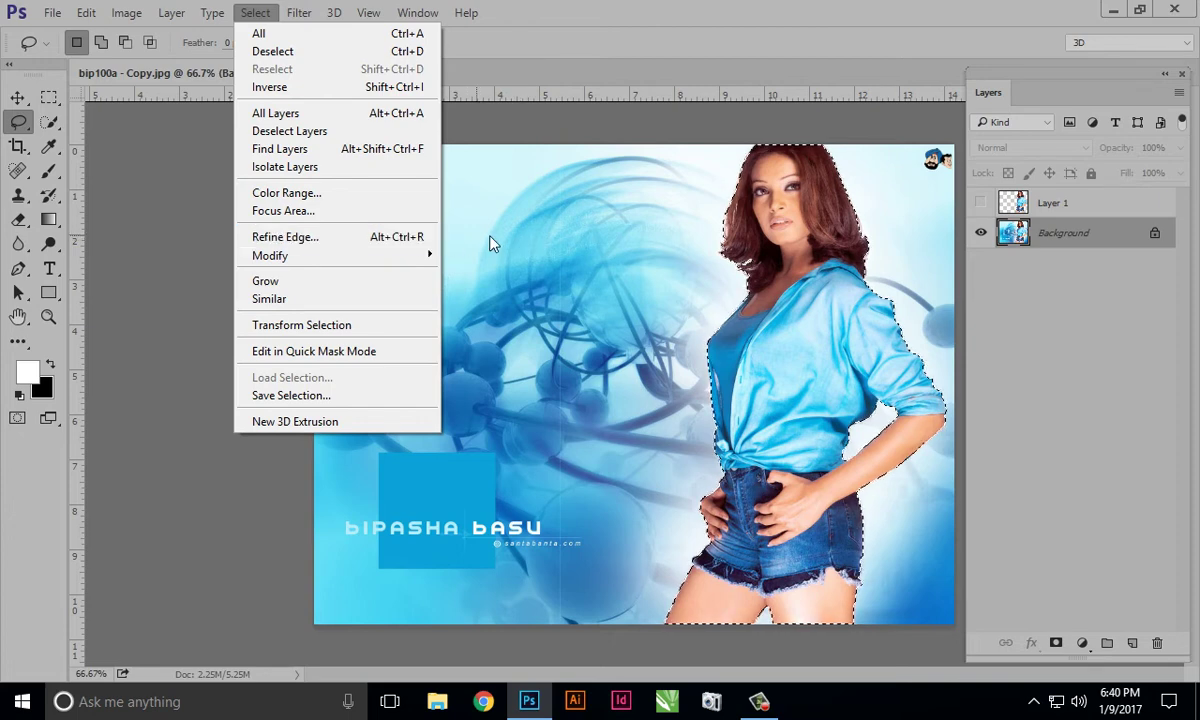
{"action": "left_click", "coordinate": [418, 237]}
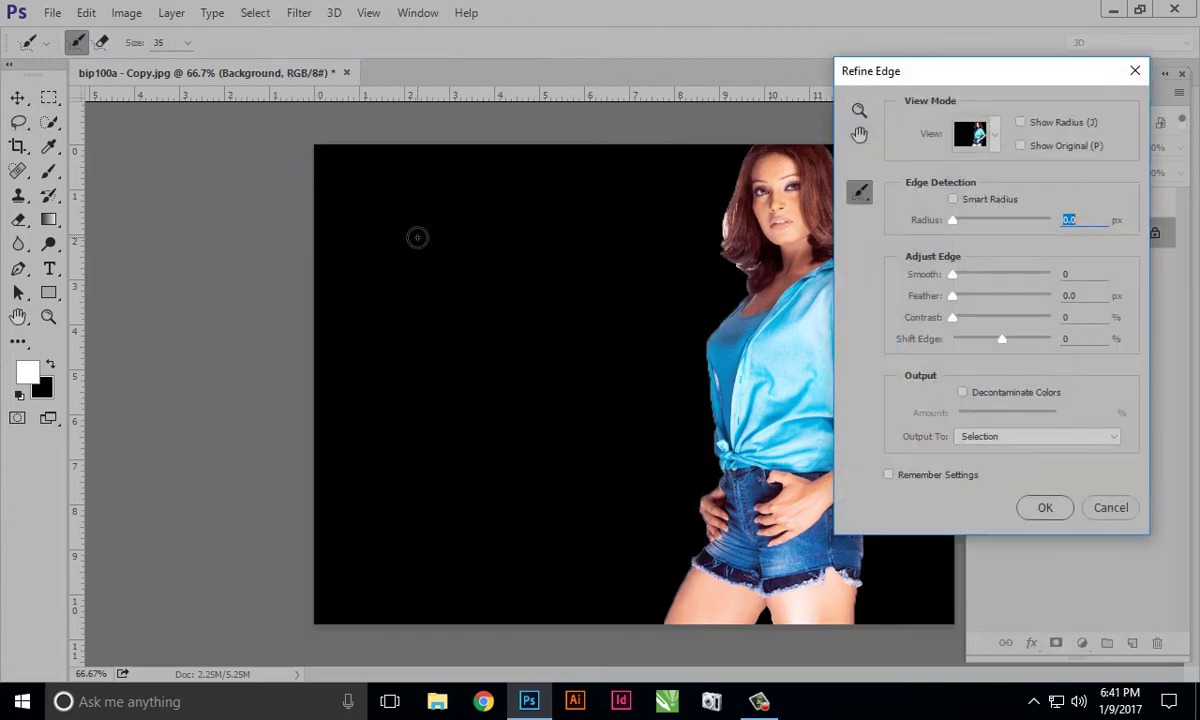
{"action": "left_click_drag", "start_coordinate": [920, 80], "coordinate": [440, 109]}
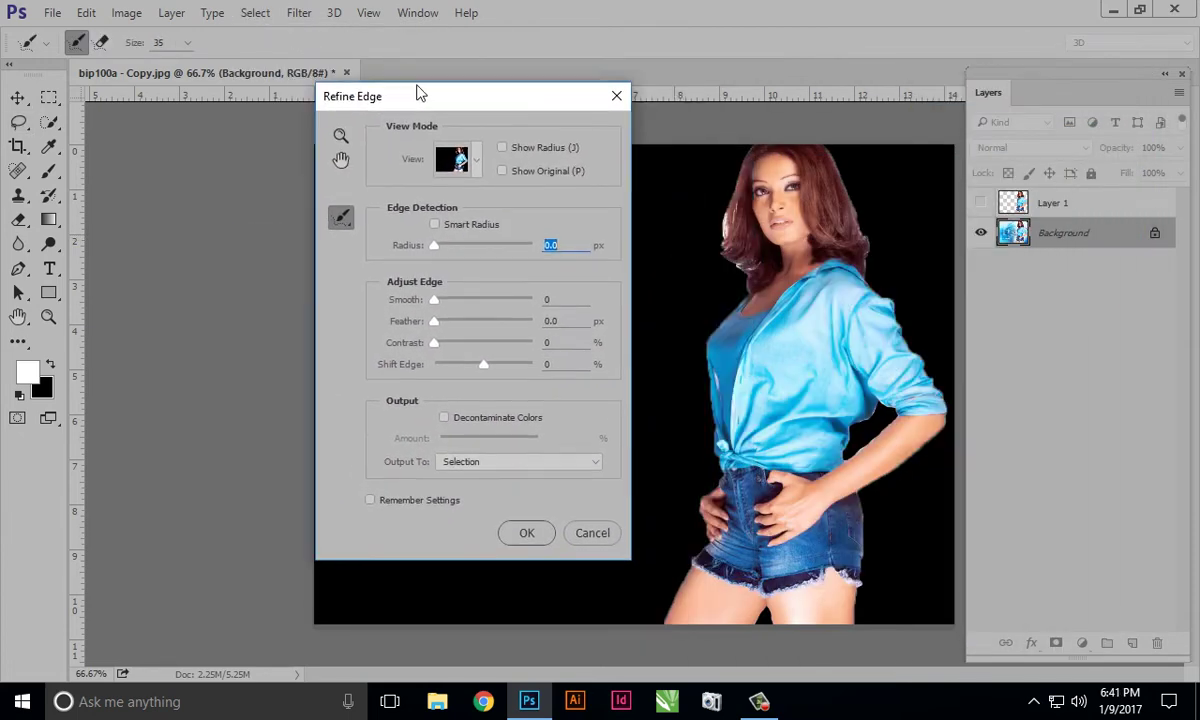
{"action": "scroll", "coordinate": [851, 440], "scroll_direction": "up", "scroll_amount": 2}
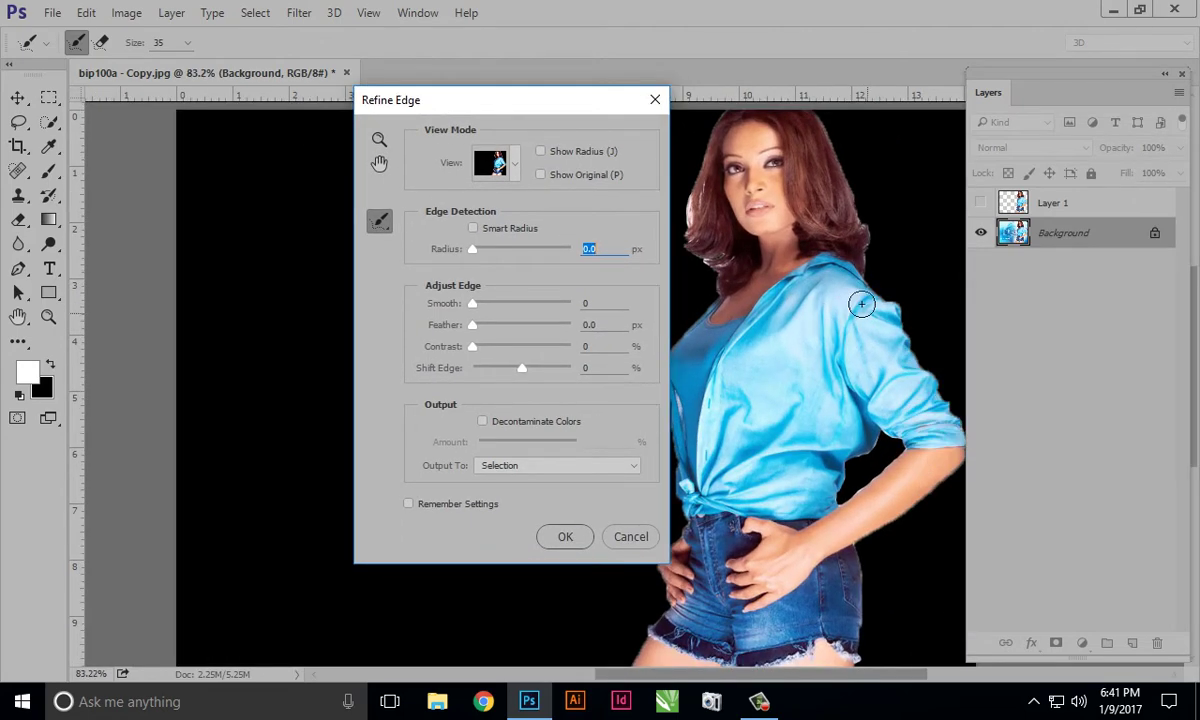
{"action": "left_click_drag", "start_coordinate": [862, 300], "coordinate": [742, 351]}
{"action": "left_click_drag", "start_coordinate": [494, 107], "coordinate": [376, 116]}
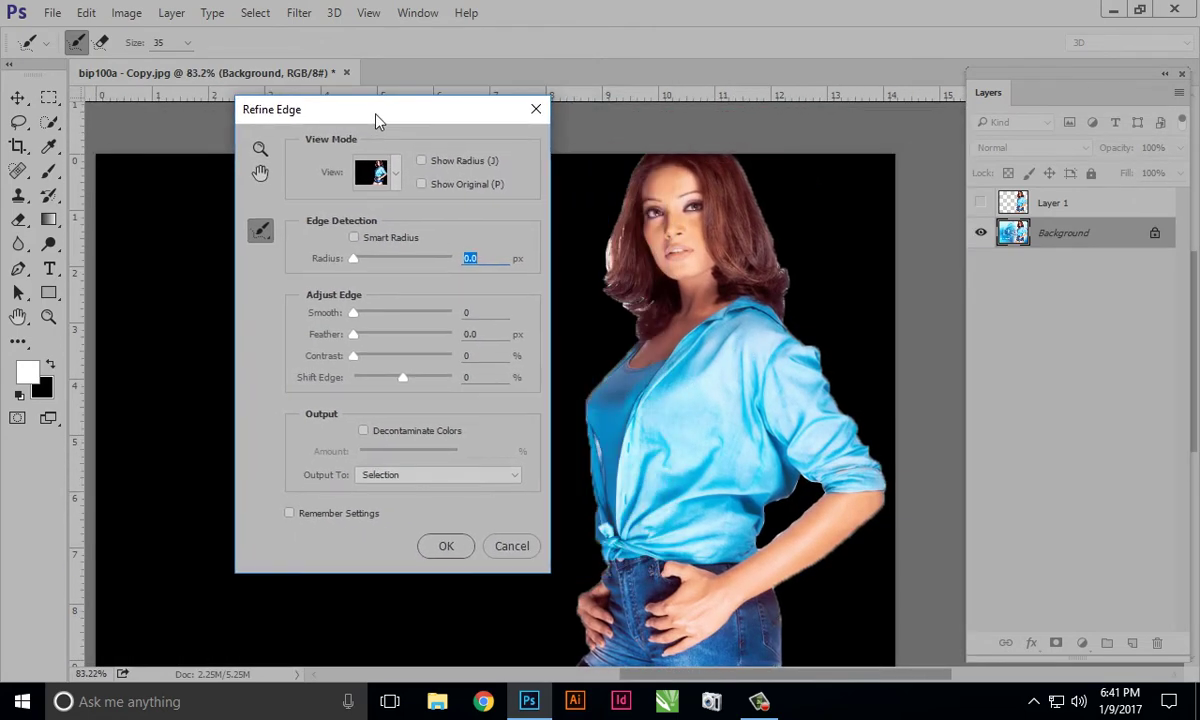
{"action": "left_click", "coordinate": [395, 174]}
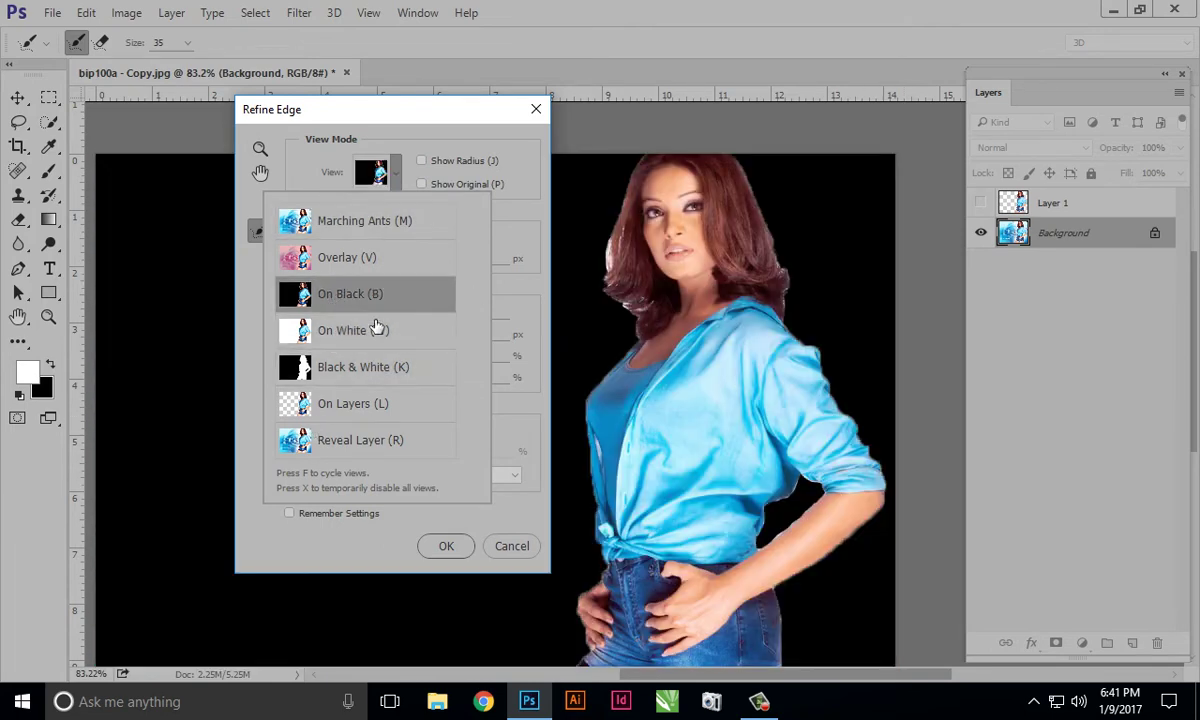
{"action": "left_click", "coordinate": [840, 410]}
{"action": "scroll", "coordinate": [857, 378], "scroll_direction": "up", "scroll_amount": 3}
{"action": "mouse_move", "coordinate": [718, 500]}
{"action": "left_mouse_down"}
{"action": "mouse_move", "coordinate": [686, 446]}
{"action": "mouse_move", "coordinate": [838, 410]}
{"action": "left_mouse_up"}
{"action": "mouse_move", "coordinate": [734, 327]}
{"action": "left_mouse_down"}
{"action": "mouse_move", "coordinate": [860, 324]}
{"action": "mouse_move", "coordinate": [750, 435]}
{"action": "mouse_move", "coordinate": [729, 362]}
{"action": "left_mouse_up"}
{"action": "left_click_drag", "start_coordinate": [823, 378], "coordinate": [748, 383]}
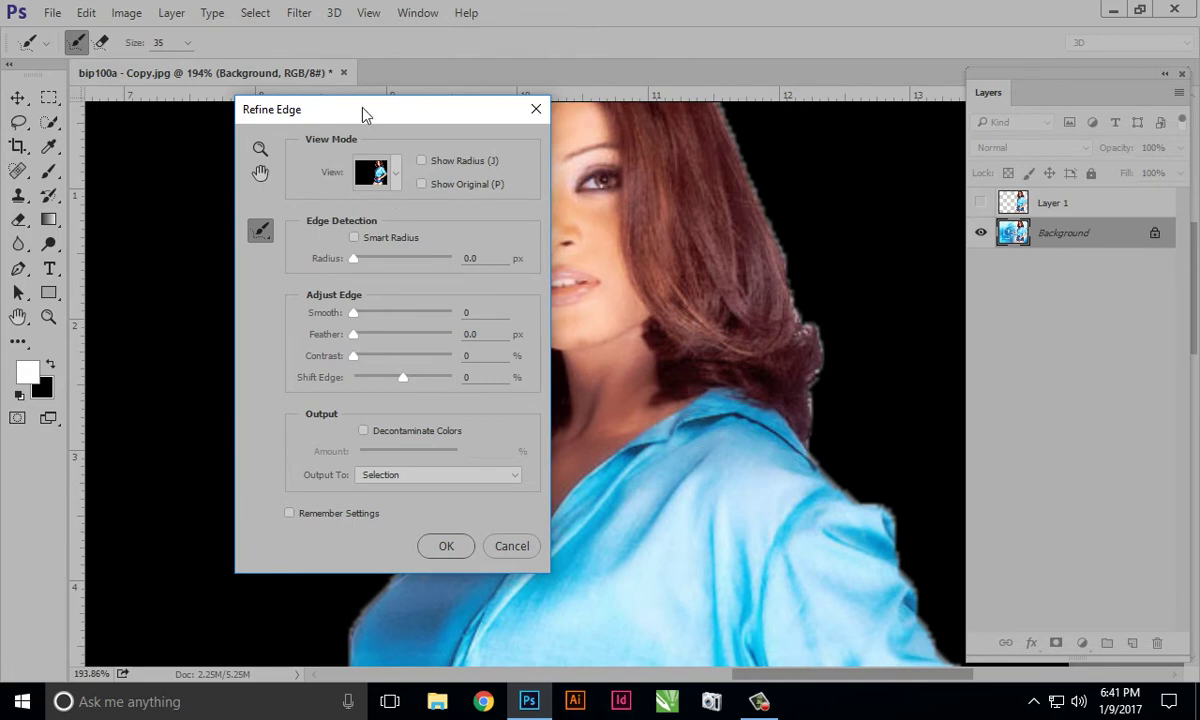
{"action": "left_click_drag", "start_coordinate": [363, 107], "coordinate": [281, 131]}
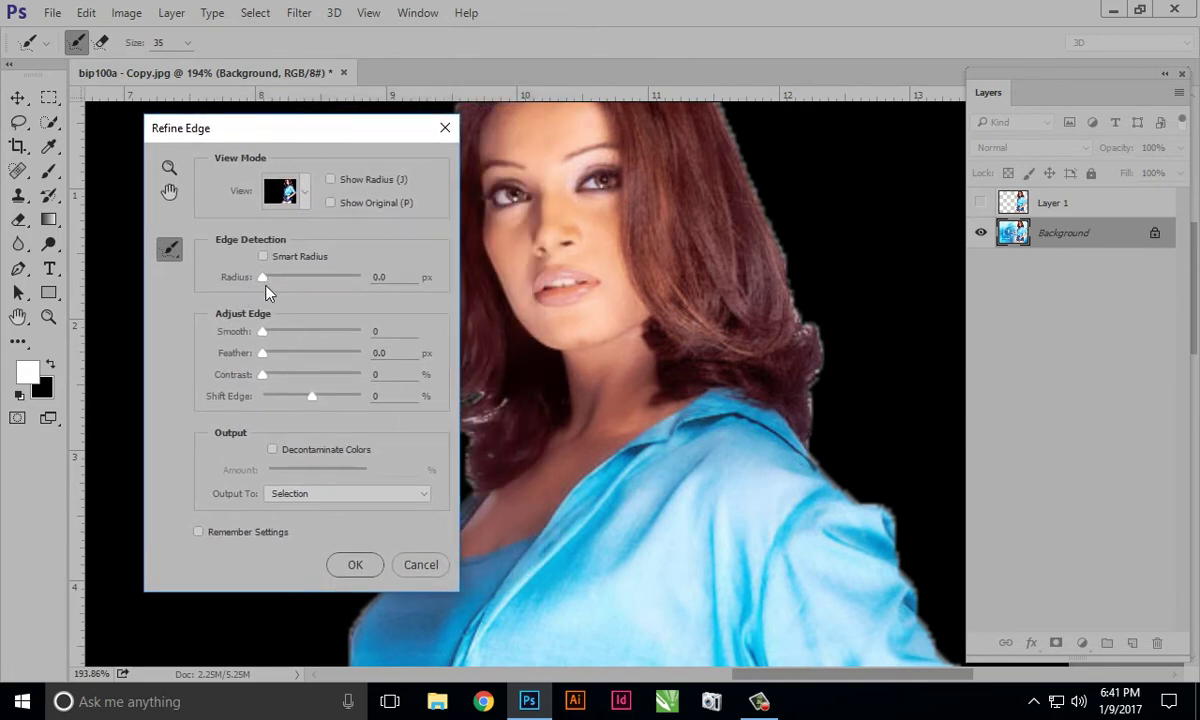
Experiment with the Radius, Smooth, Contrast and Shift Edge sliders in Refine Edge
{"action": "left_click_drag", "start_coordinate": [265, 128], "coordinate": [233, 130]}
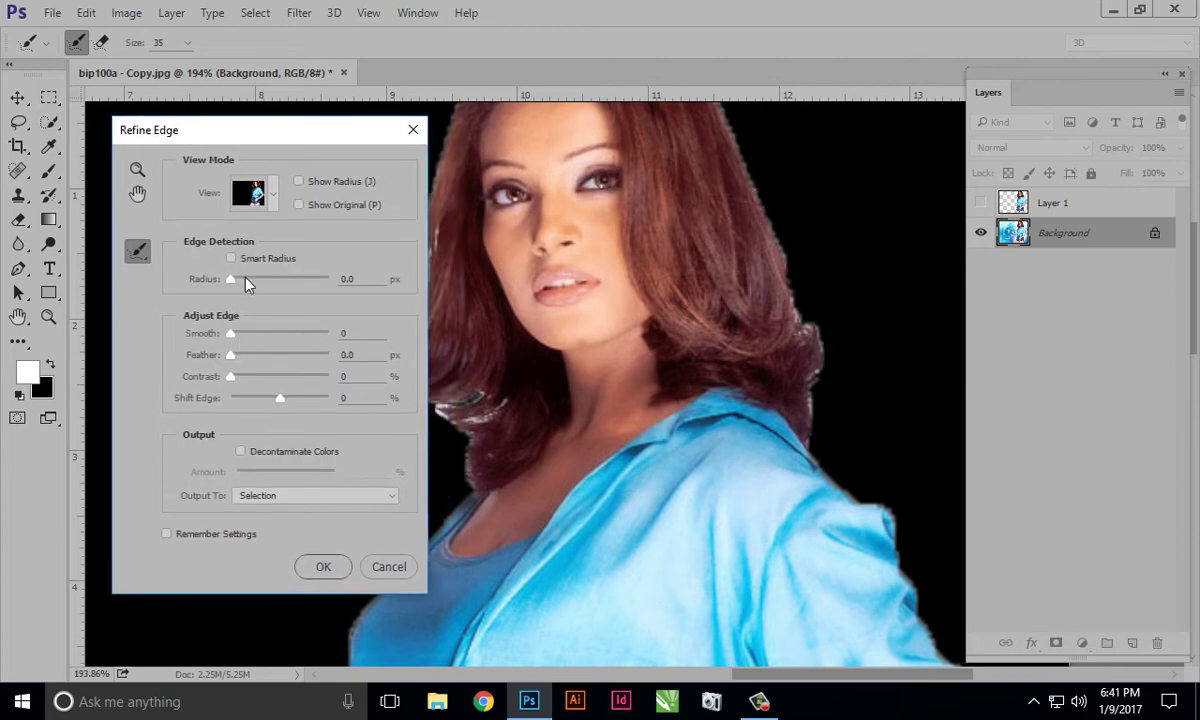
{"action": "left_click", "coordinate": [238, 282]}
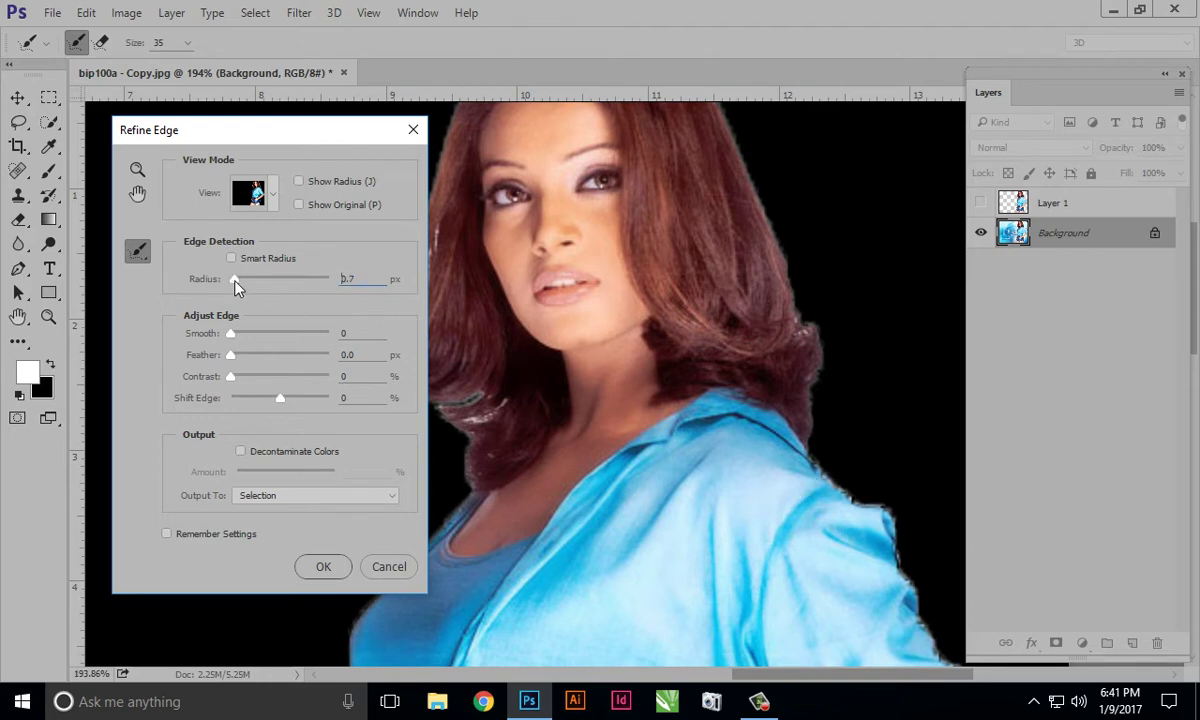
{"action": "left_click_drag", "start_coordinate": [235, 284], "coordinate": [230, 284]}
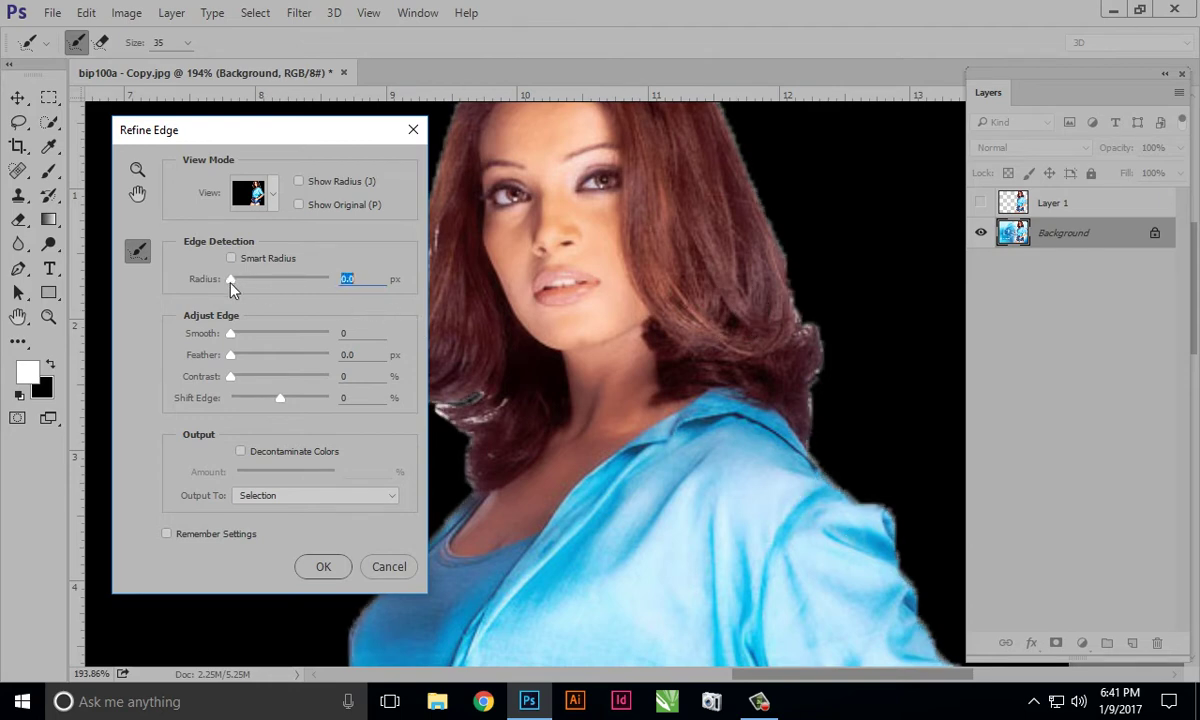
{"action": "left_click", "coordinate": [231, 335]}
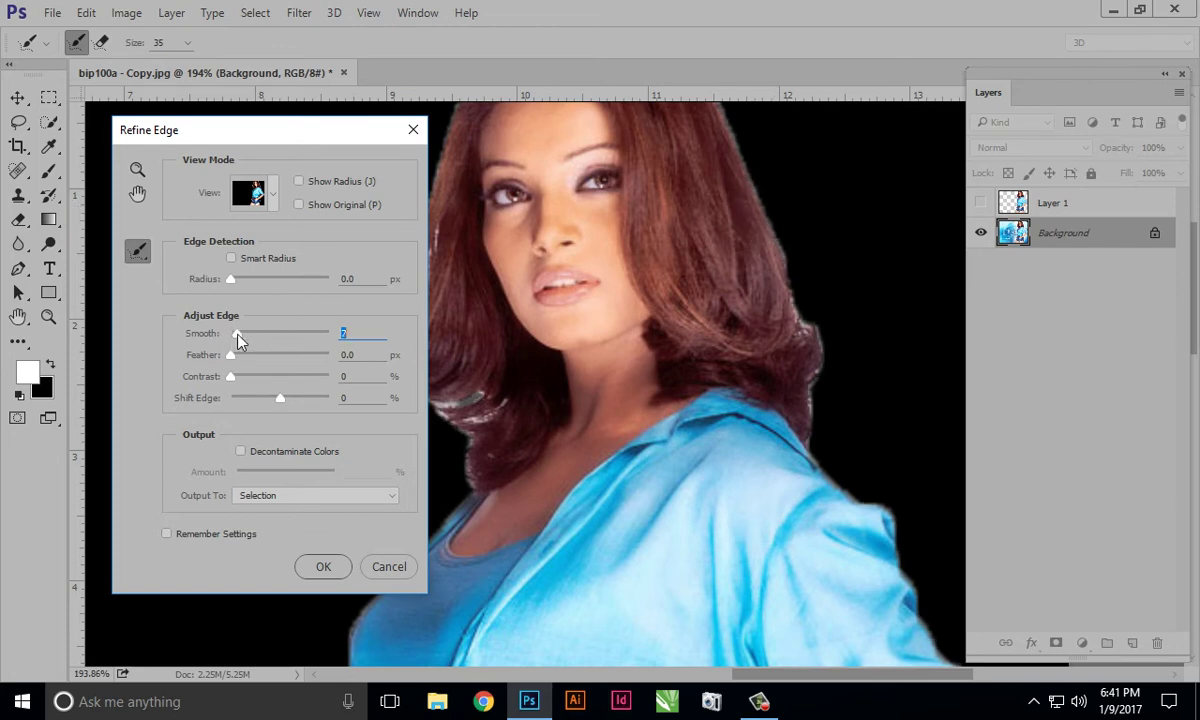
{"action": "mouse_move", "coordinate": [240, 341]}
{"action": "left_mouse_down"}
{"action": "mouse_move", "coordinate": [222, 348]}
{"action": "mouse_move", "coordinate": [249, 357]}
{"action": "mouse_move", "coordinate": [218, 357]}
{"action": "left_mouse_up"}
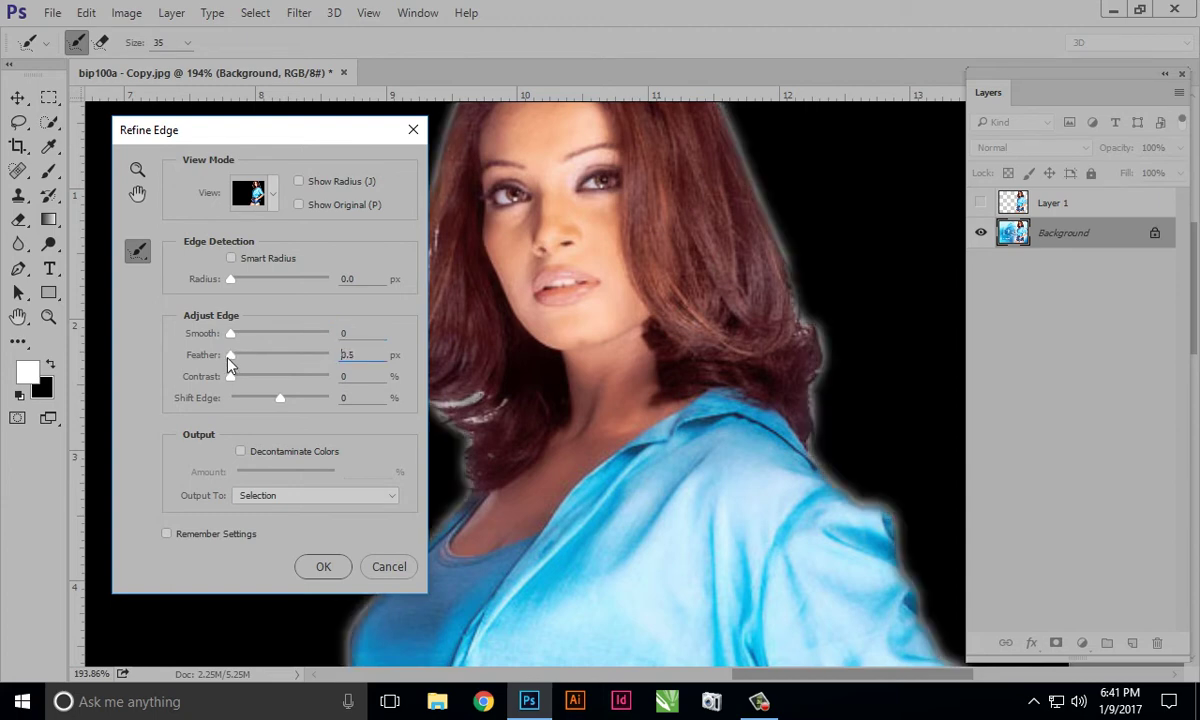
{"action": "left_click", "coordinate": [237, 280]}
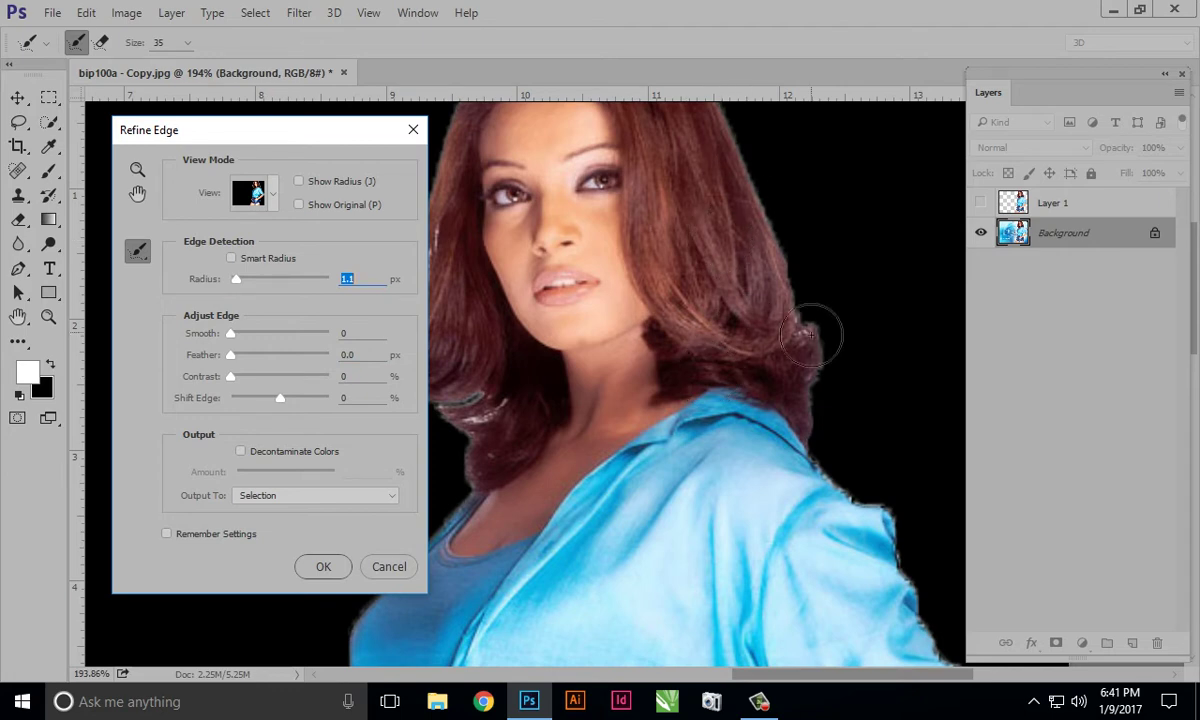
{"action": "left_click", "coordinate": [245, 280]}
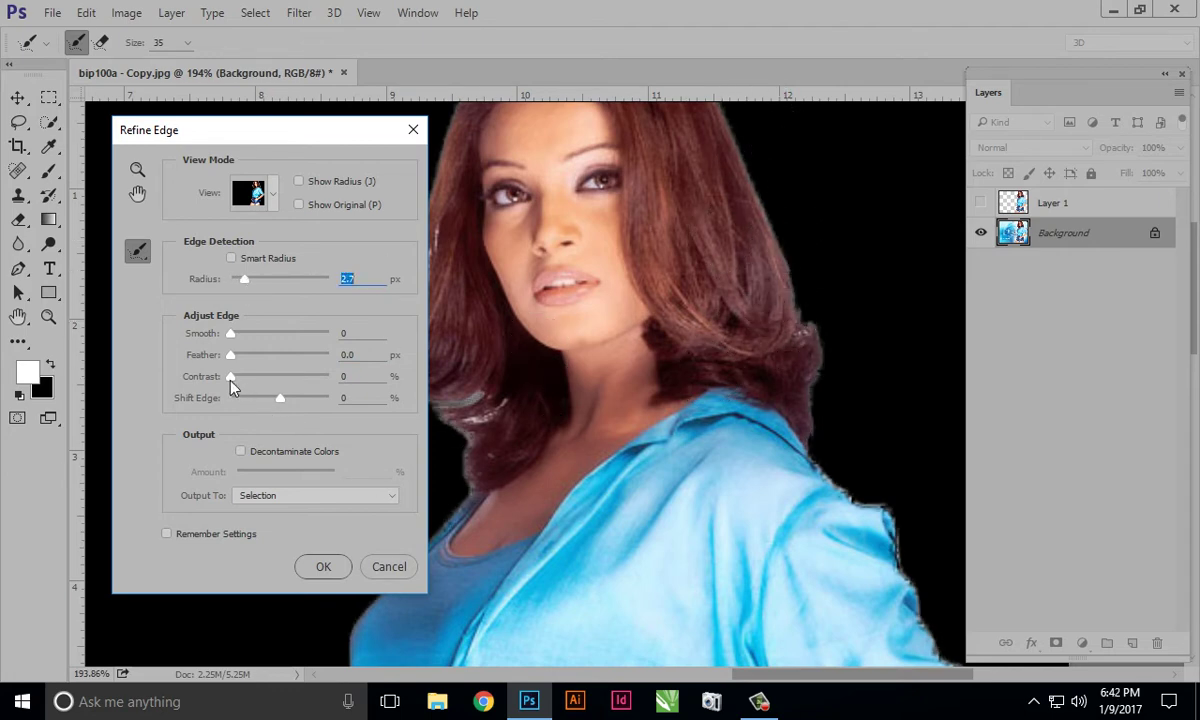
{"action": "mouse_move", "coordinate": [230, 377]}
{"action": "left_mouse_down"}
{"action": "mouse_move", "coordinate": [278, 378]}
{"action": "mouse_move", "coordinate": [150, 376]}
{"action": "left_mouse_up"}
{"action": "left_click_drag", "start_coordinate": [280, 399], "coordinate": [332, 399]}
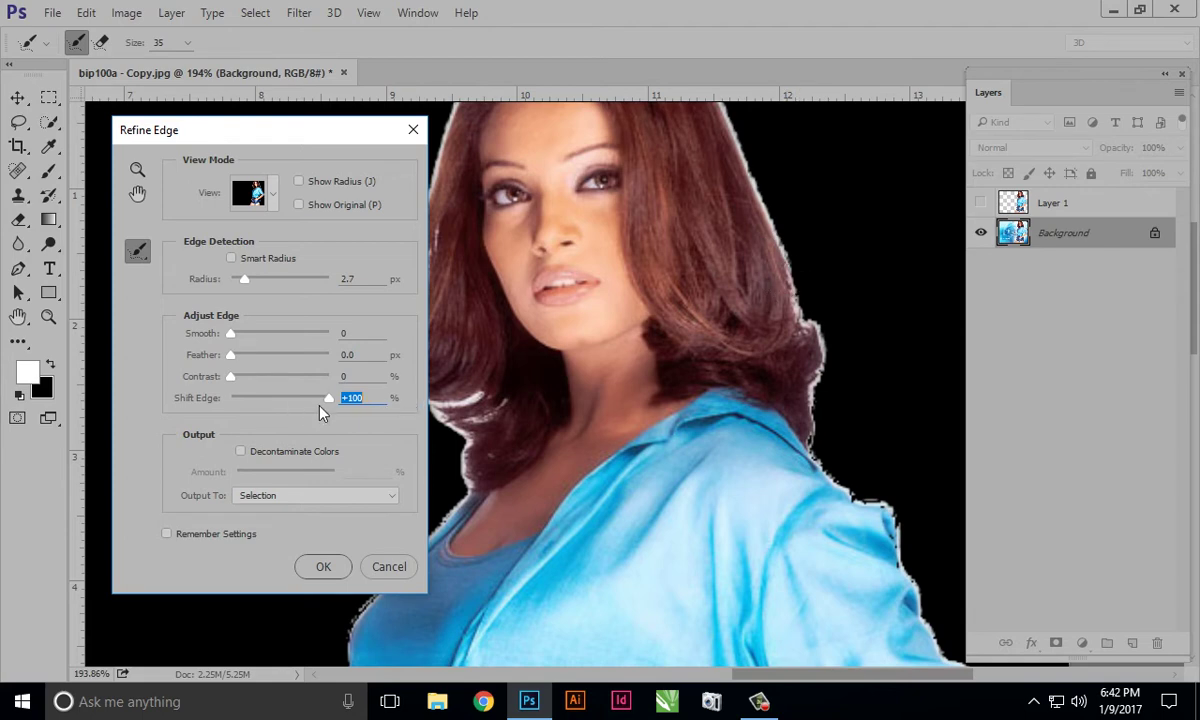
{"action": "mouse_move", "coordinate": [328, 399]}
{"action": "left_mouse_down"}
{"action": "mouse_move", "coordinate": [270, 399]}
{"action": "mouse_move", "coordinate": [255, 415]}
{"action": "mouse_move", "coordinate": [265, 398]}
{"action": "left_mouse_up"}
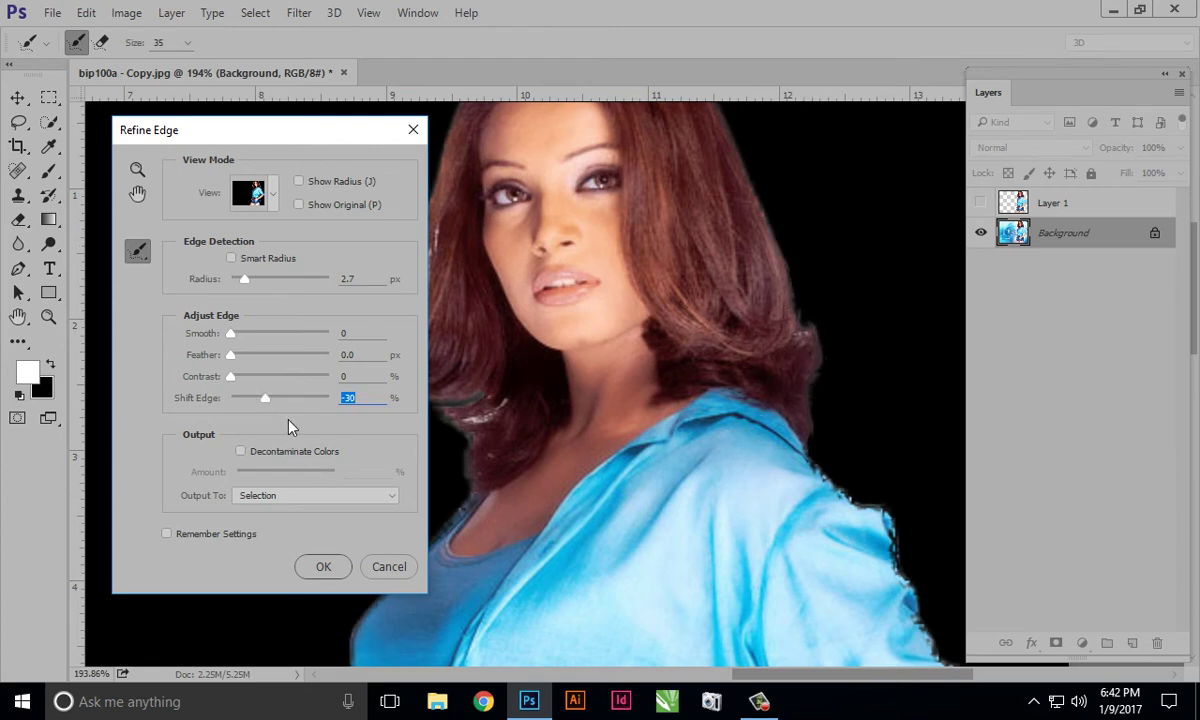
{"action": "left_click_drag", "start_coordinate": [265, 400], "coordinate": [267, 399]}
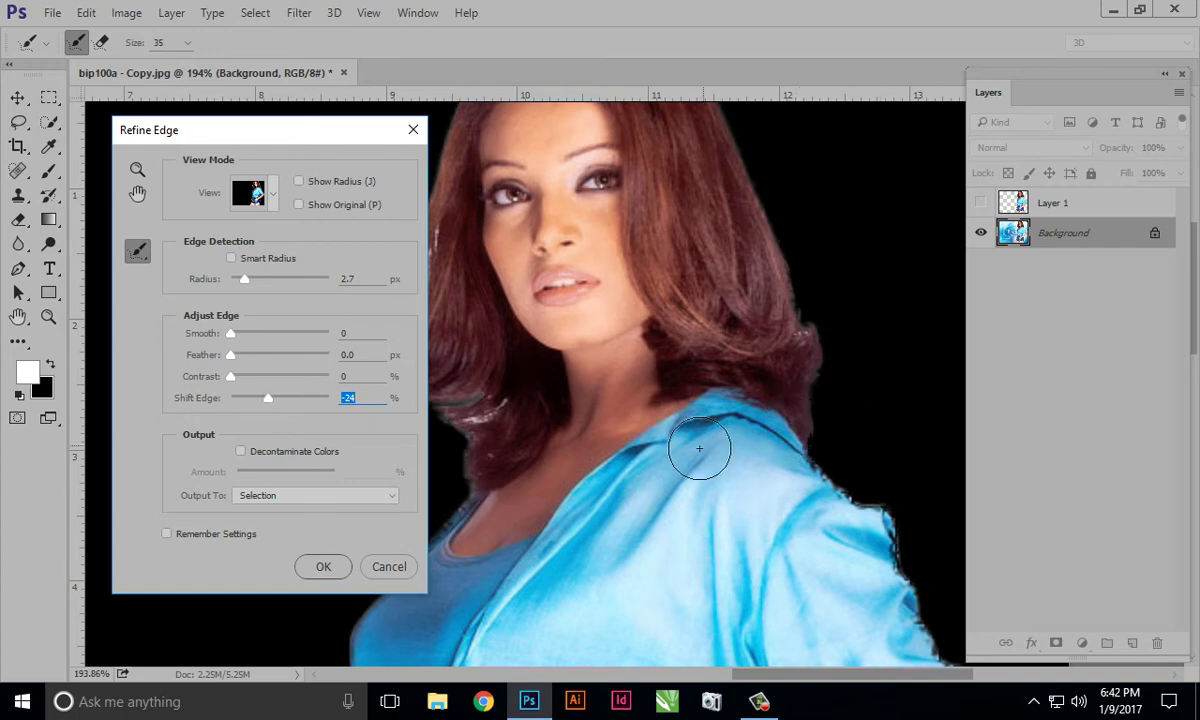
{"action": "left_click_drag", "start_coordinate": [267, 399], "coordinate": [222, 399]}
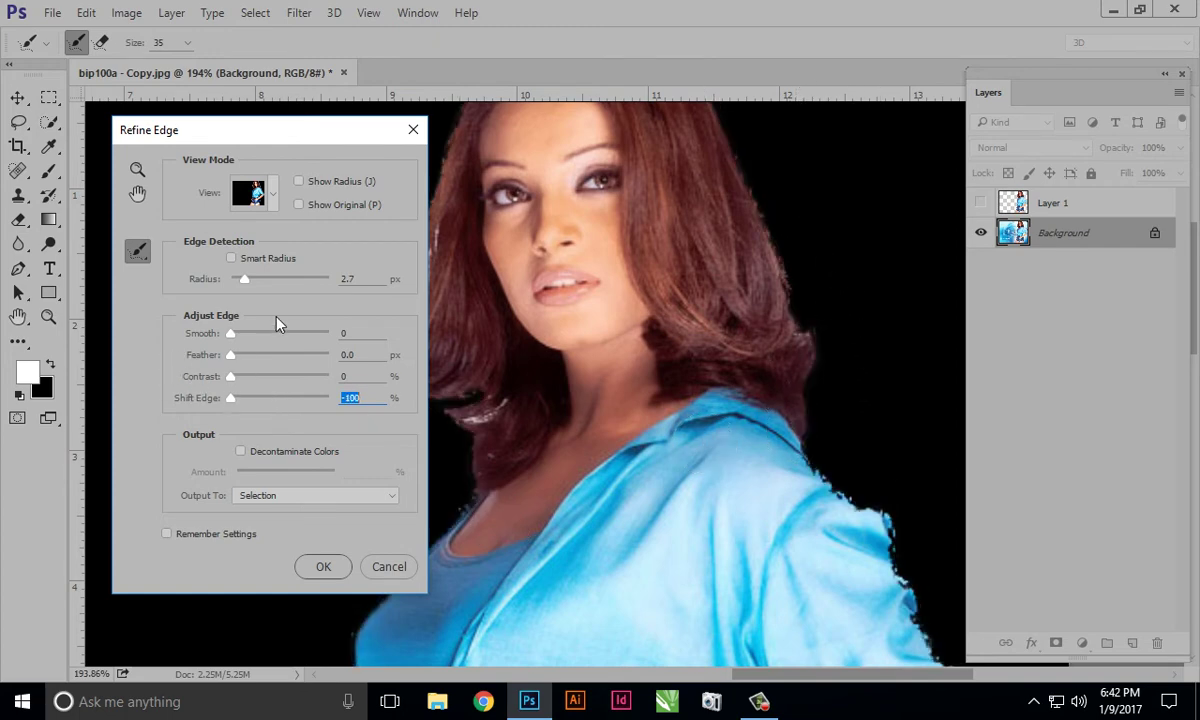
Finalize Radius 1.6 px, Smooth 4, Feather 0.3 px, Contrast 2% and Shift Edge -5%
{"action": "left_click", "coordinate": [239, 282]}
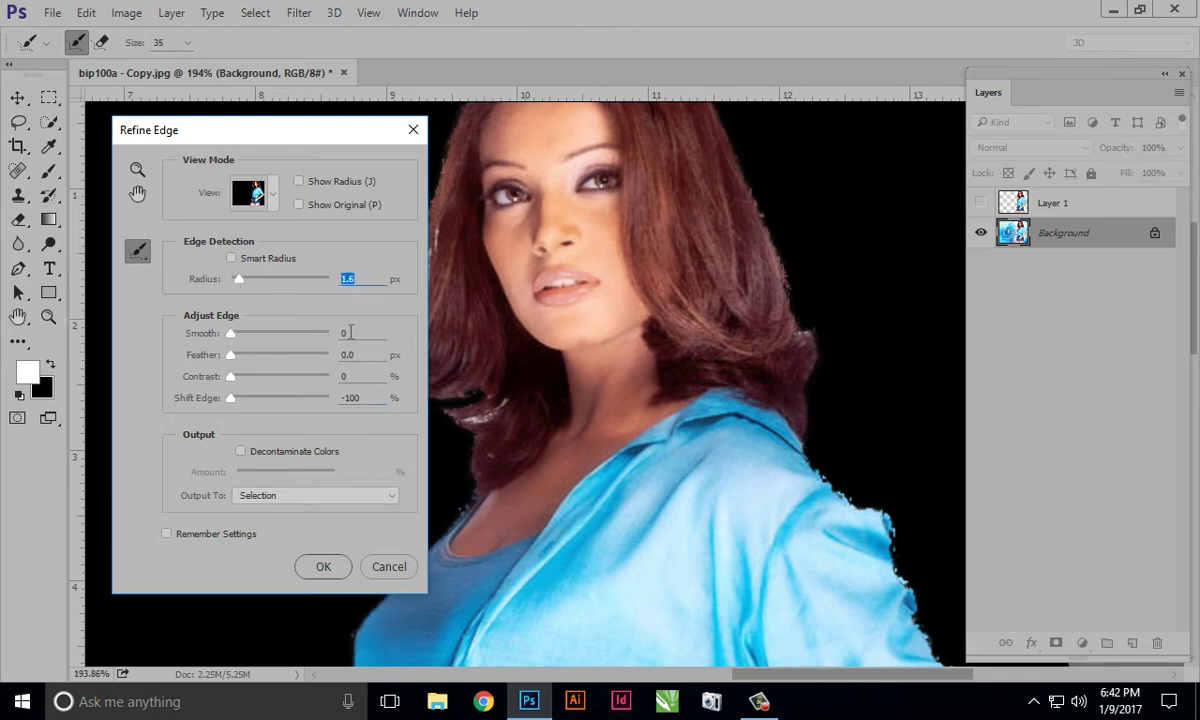
{"action": "type", "text": "4"}
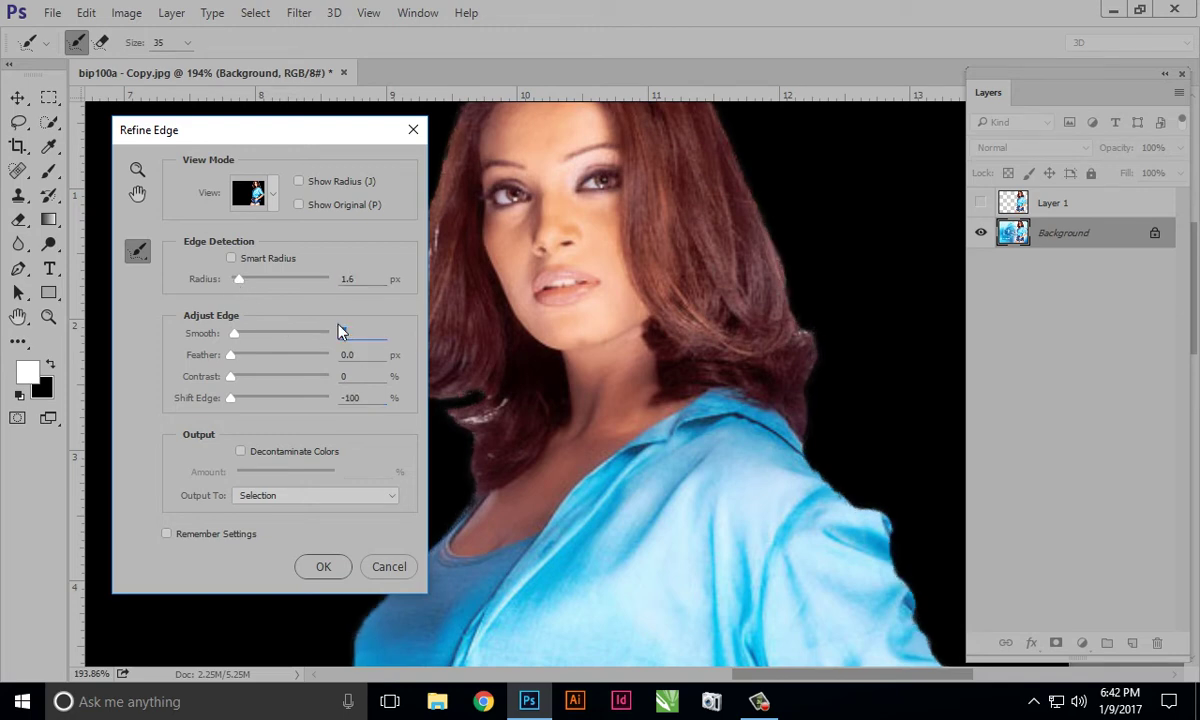
{"action": "left_click", "coordinate": [358, 354]}
{"action": "key", "text": "Up"}
{"action": "key", "text": "Up"}
{"action": "key", "text": "Up"}
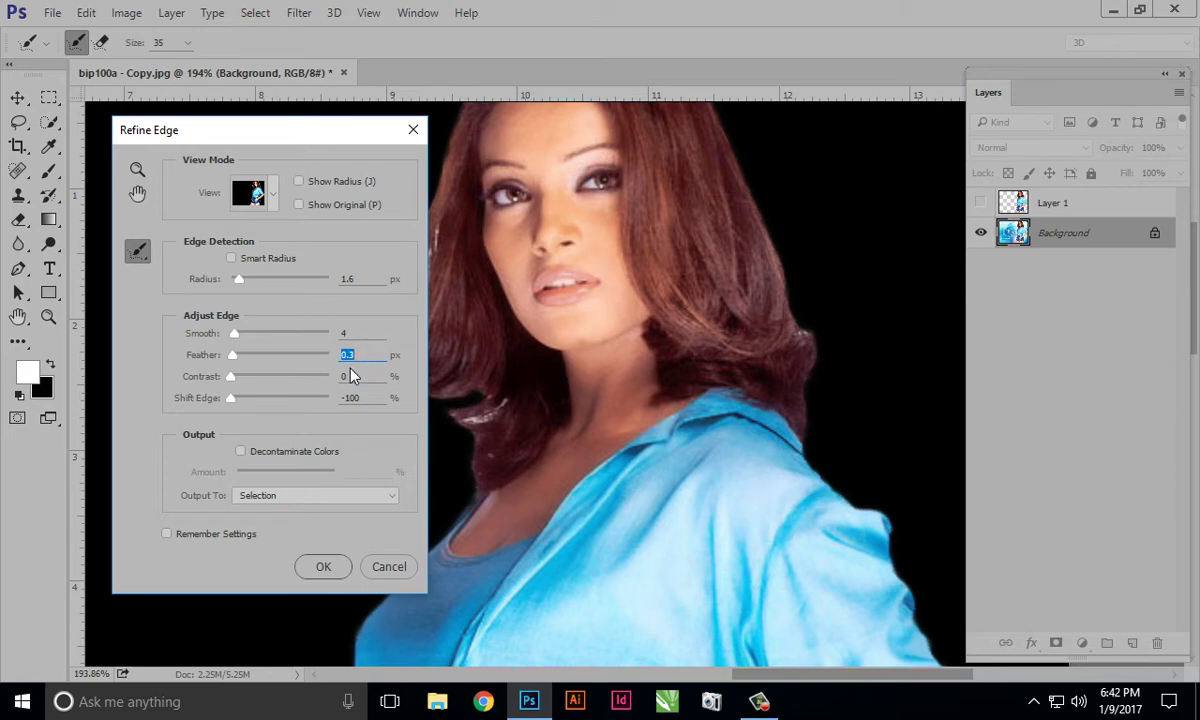
{"action": "left_click", "coordinate": [346, 376]}
{"action": "key", "text": "Tab"}
{"action": "type", "text": "0"}
{"action": "key", "text": "Tab"}
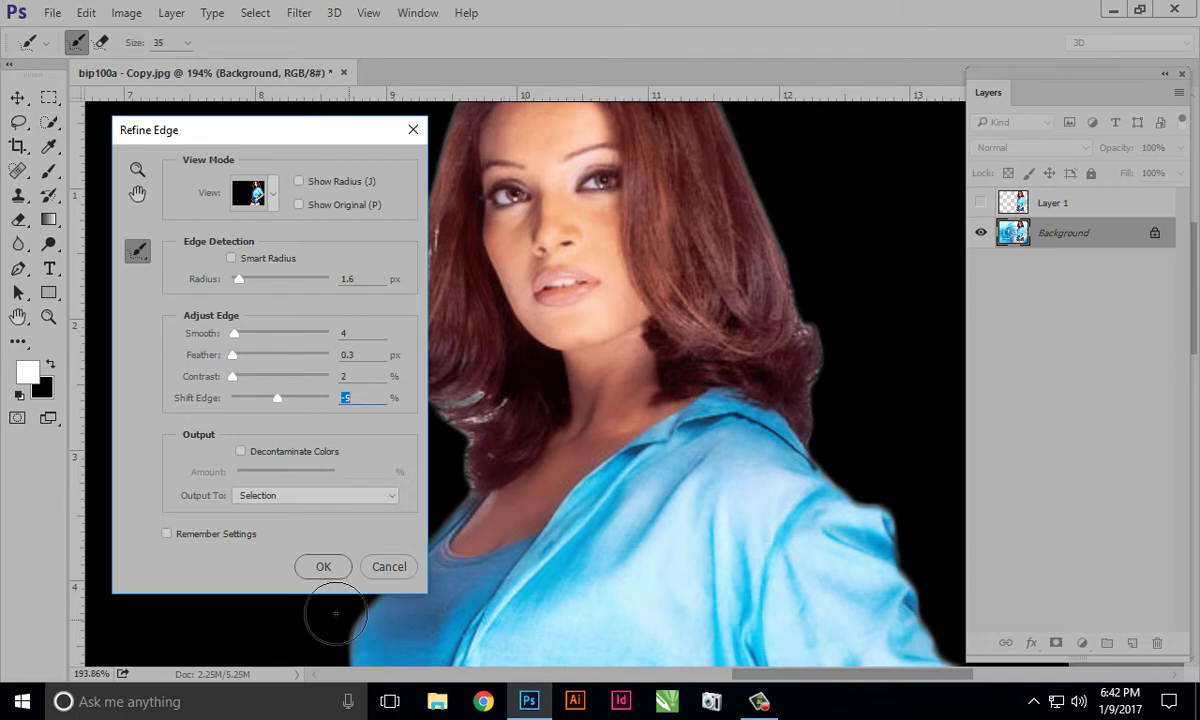
Apply Refine Edge and copy the refined woman onto a new Layer 2 via Layer Via Copy
{"action": "left_click", "coordinate": [323, 566]}
{"action": "key", "text": "ctrl+minus"}
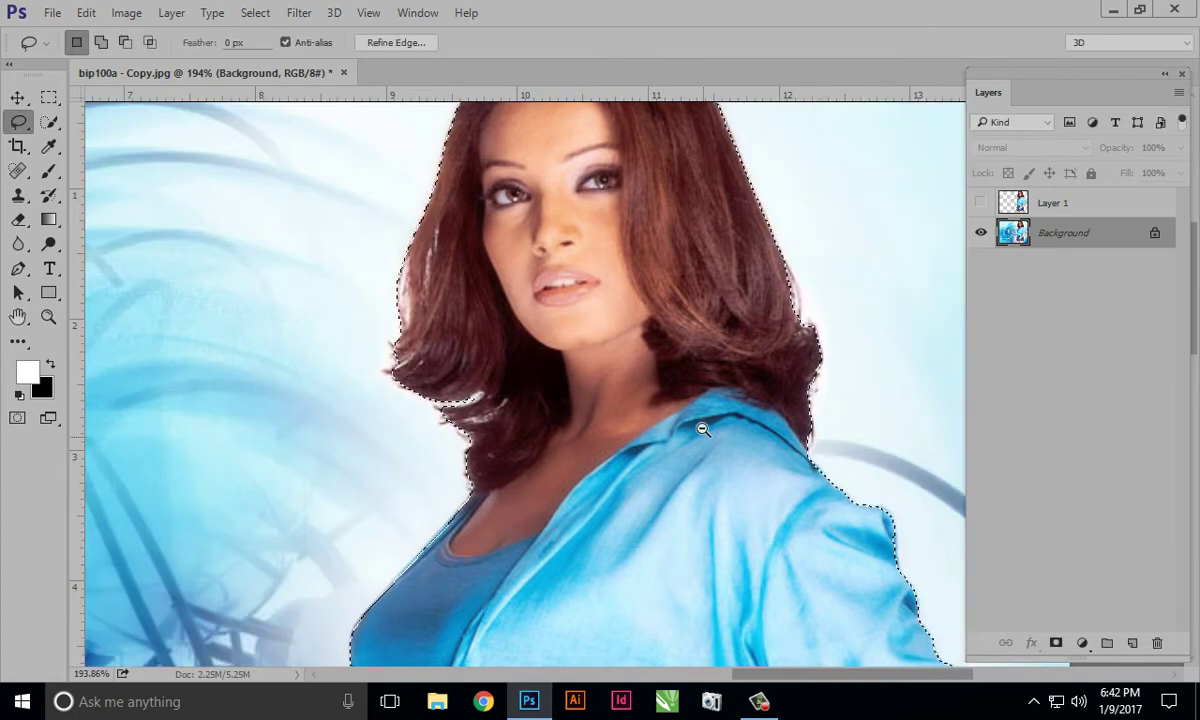
{"action": "key", "text": "ctrl+minus"}
{"action": "key", "text": "ctrl+minus"}
{"action": "key", "text": "ctrl+minus"}
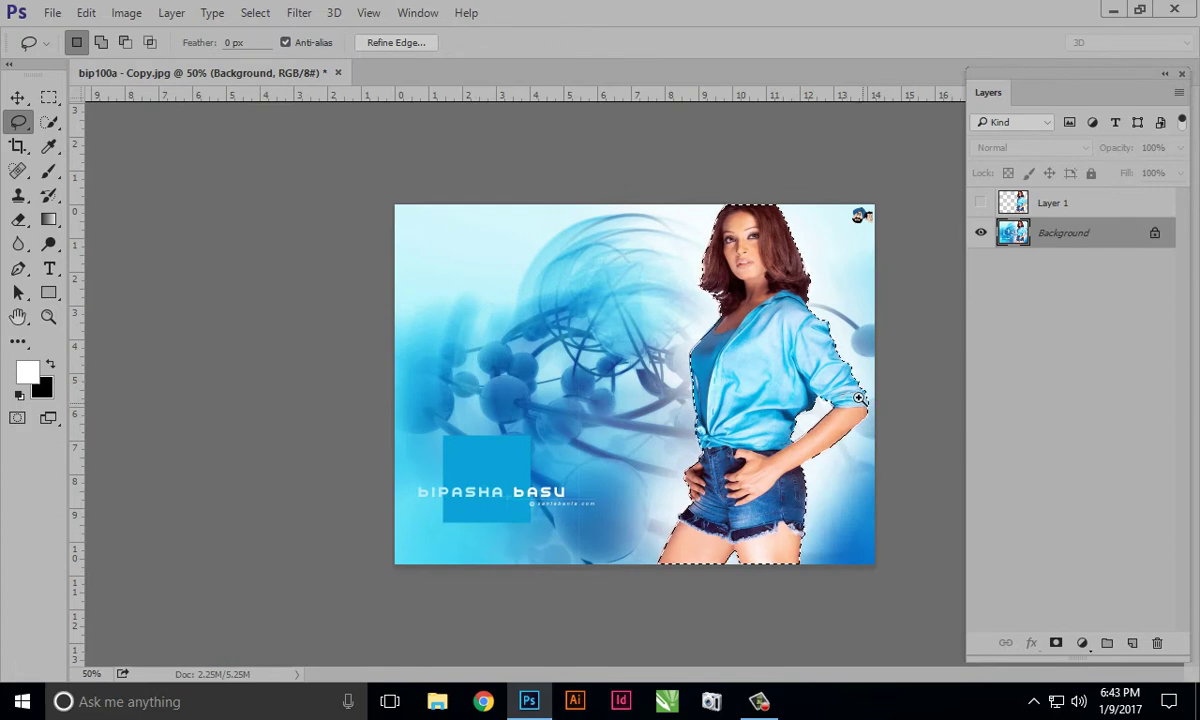
{"action": "key", "text": "ctrl+plus"}
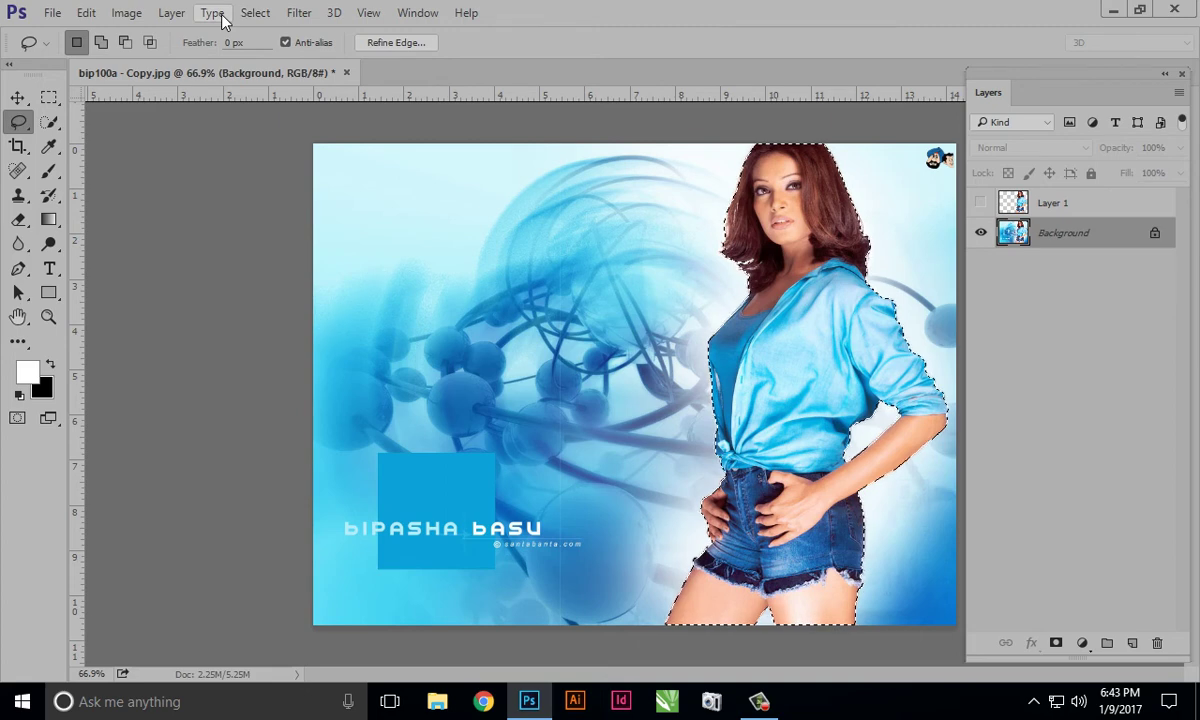
{"action": "left_click", "coordinate": [168, 16]}
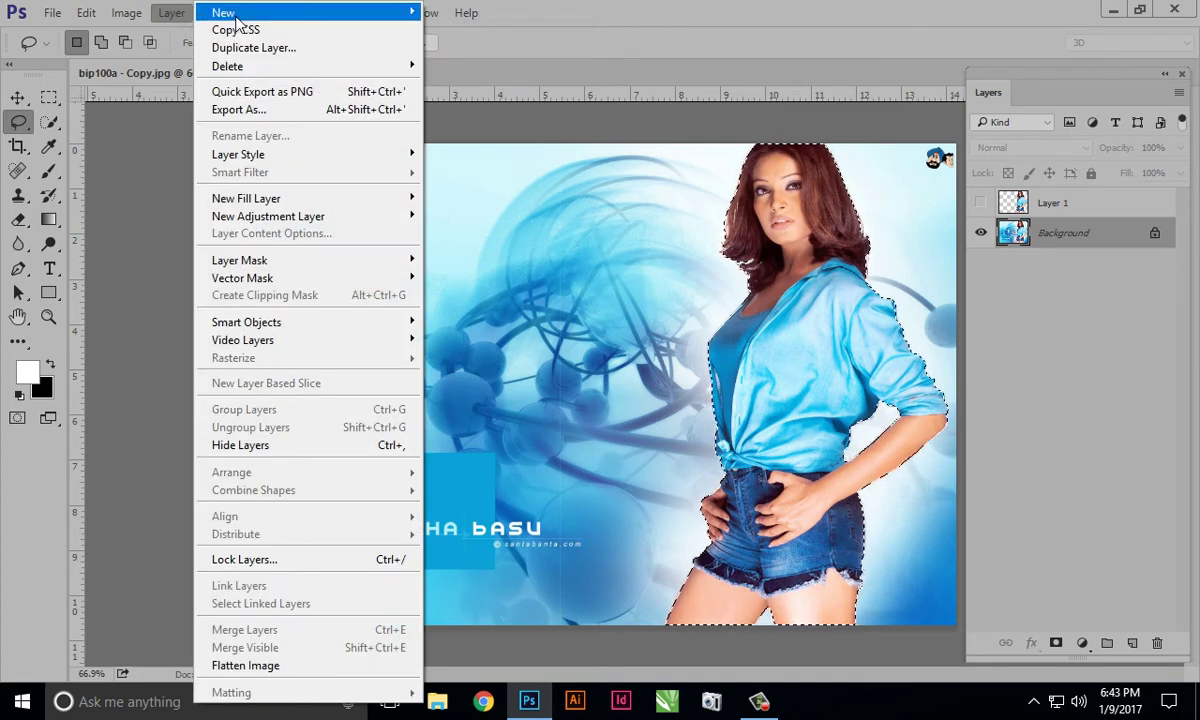
{"action": "mouse_move", "coordinate": [300, 13]}
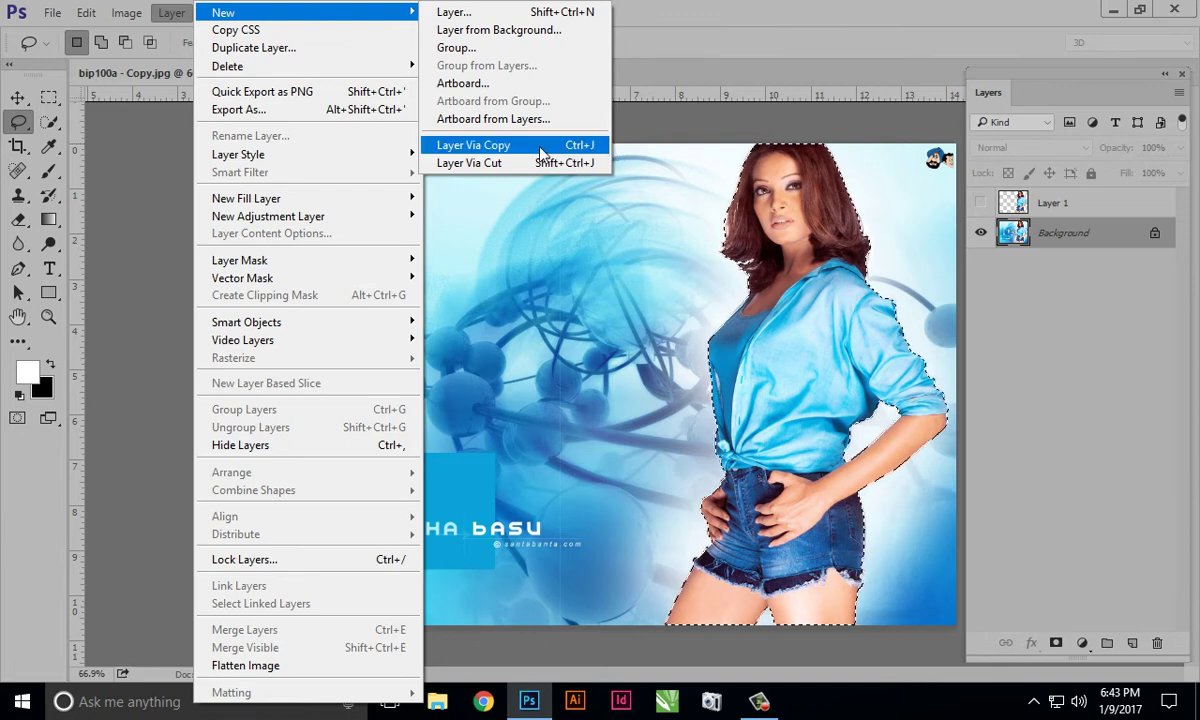
{"action": "left_click", "coordinate": [541, 150]}
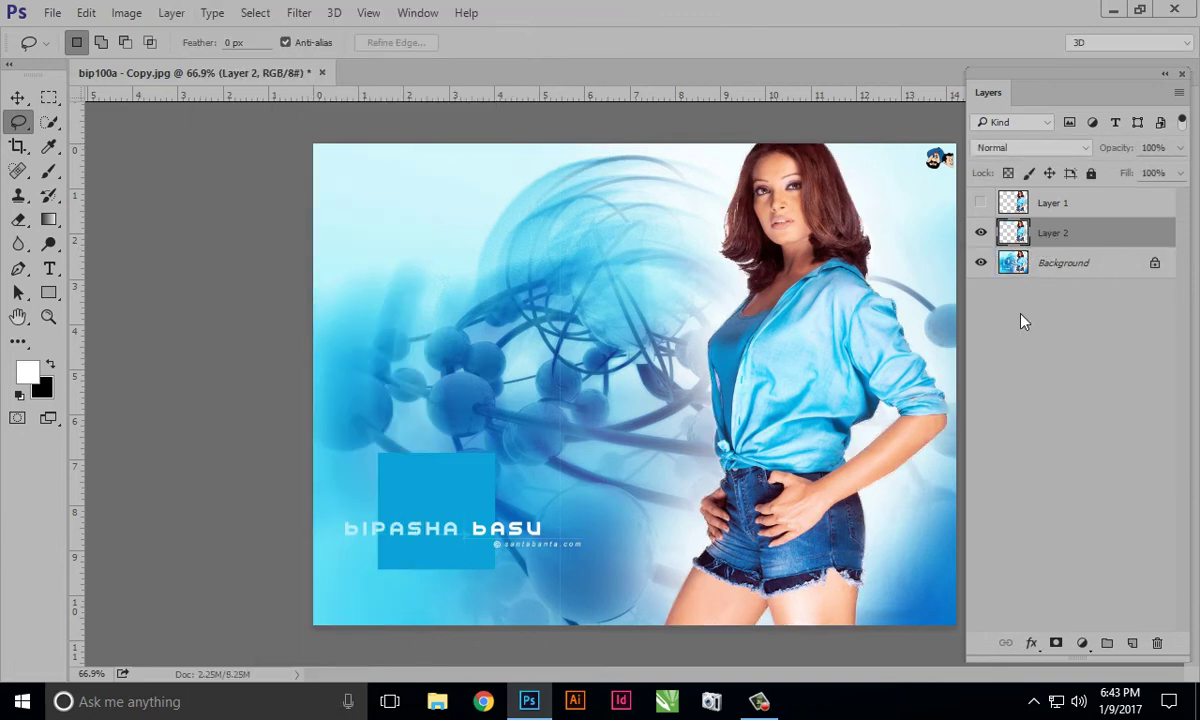
Hide the Background, show Layer 1 and move its woman left of Layer 2's copy
{"action": "left_click", "coordinate": [981, 263]}
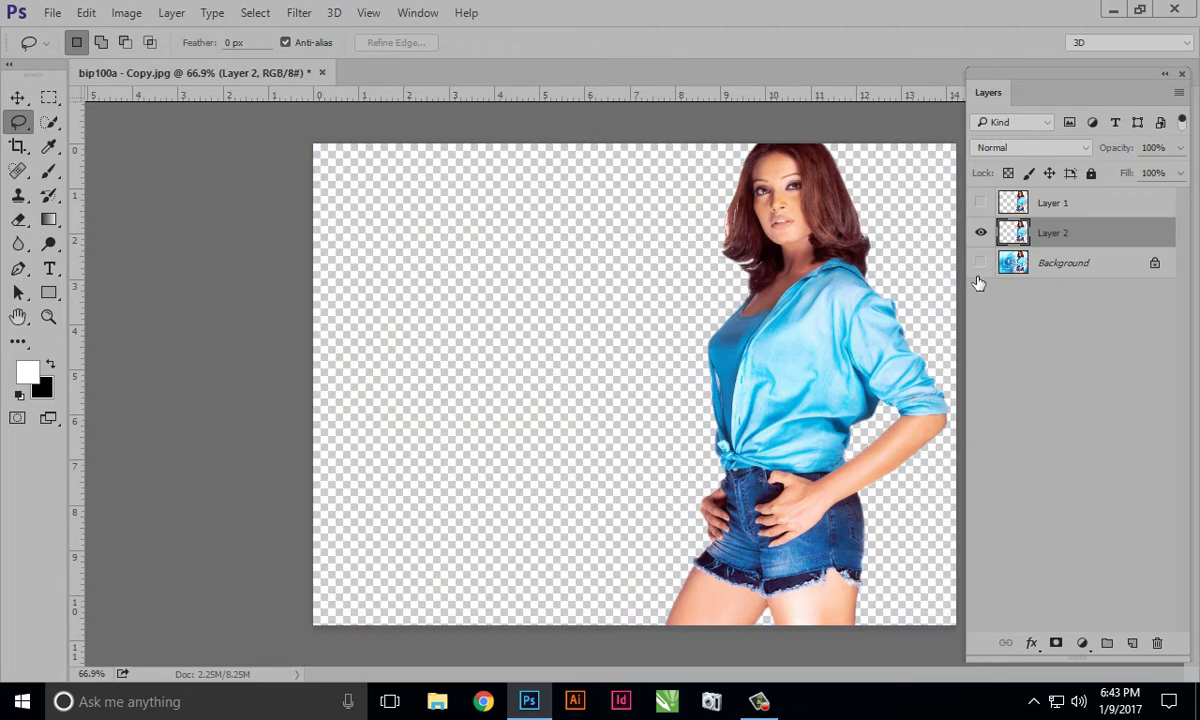
{"action": "left_click", "coordinate": [1057, 208]}
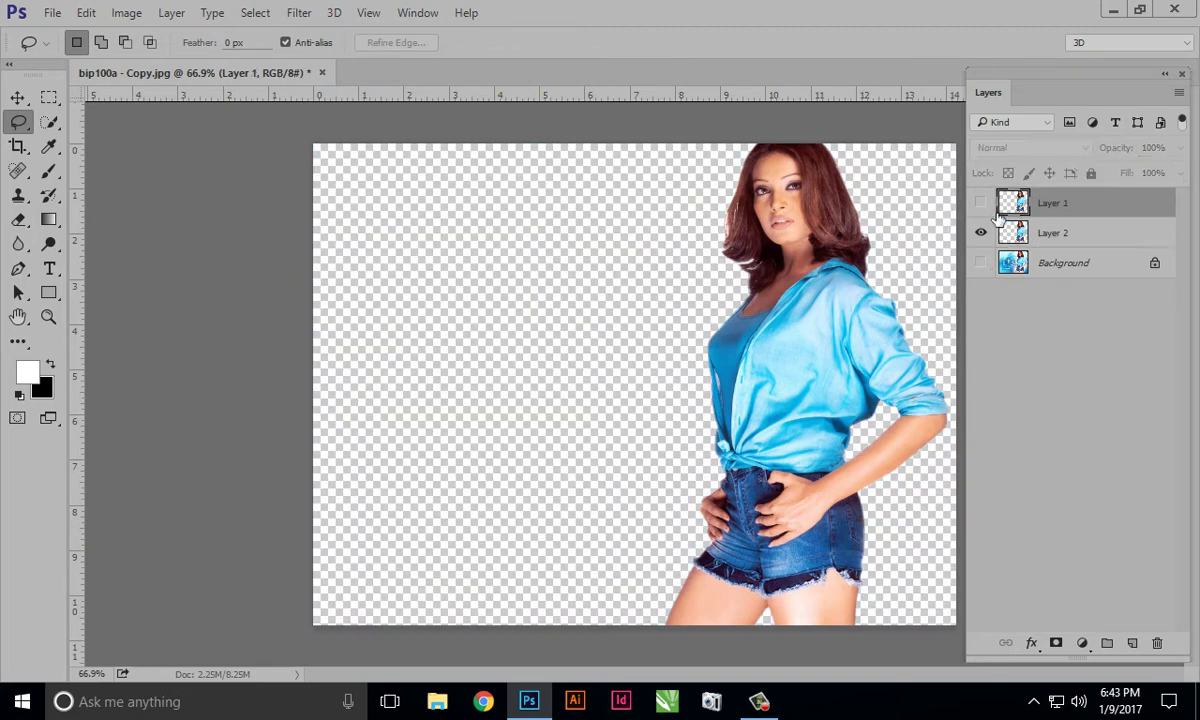
{"action": "left_click", "coordinate": [981, 204]}
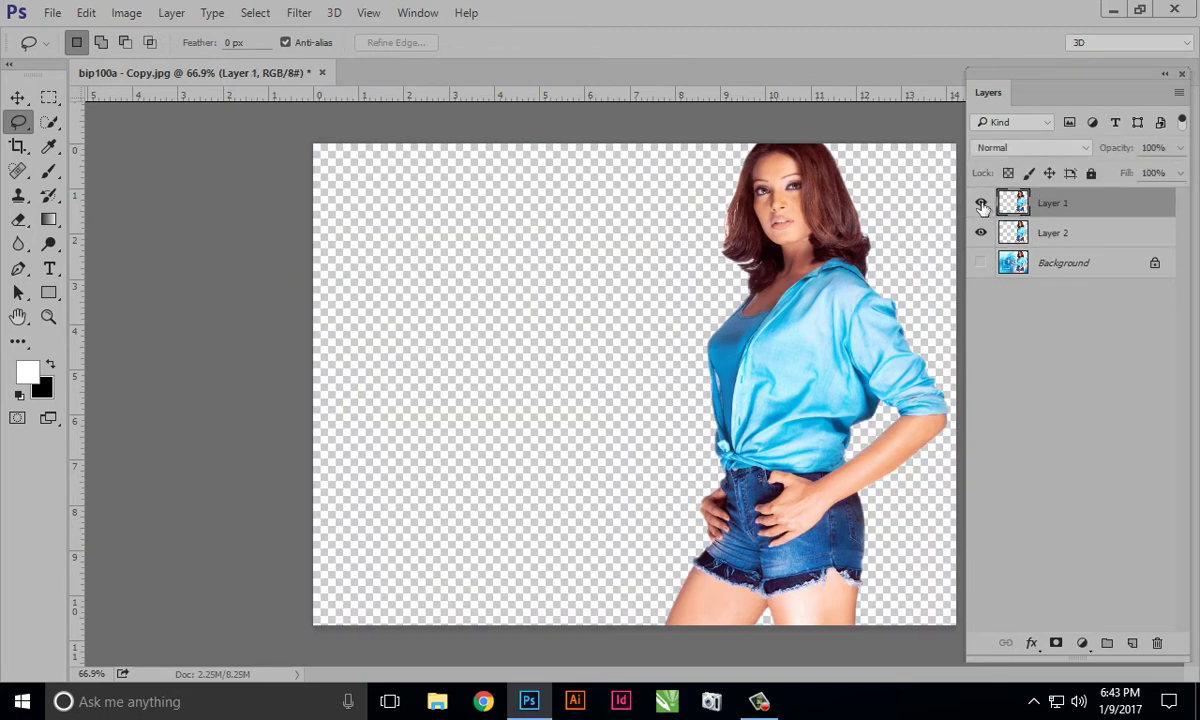
{"action": "left_click", "coordinate": [18, 98]}
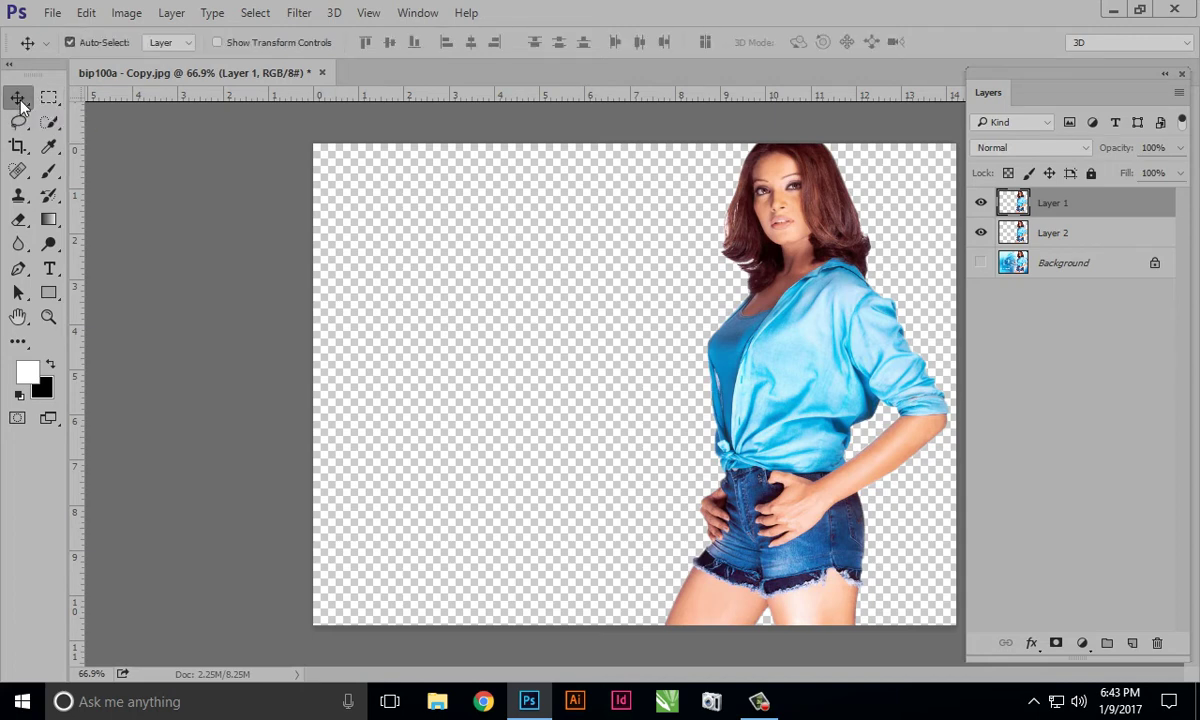
{"action": "mouse_move", "coordinate": [815, 375]}
{"action": "left_mouse_down"}
{"action": "mouse_move", "coordinate": [566, 347]}
{"action": "mouse_move", "coordinate": [557, 361]}
{"action": "left_mouse_up"}
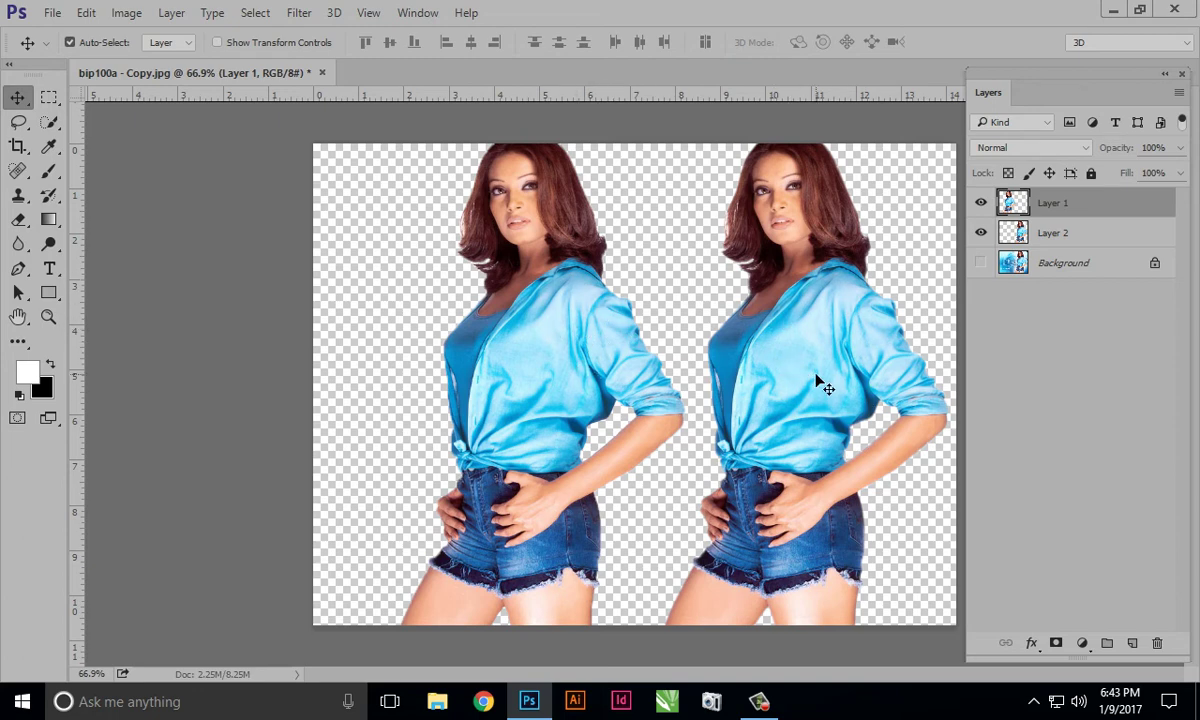
Add a new Layer 3 and place it beneath Layer 2
{"action": "left_click", "coordinate": [1003, 232]}
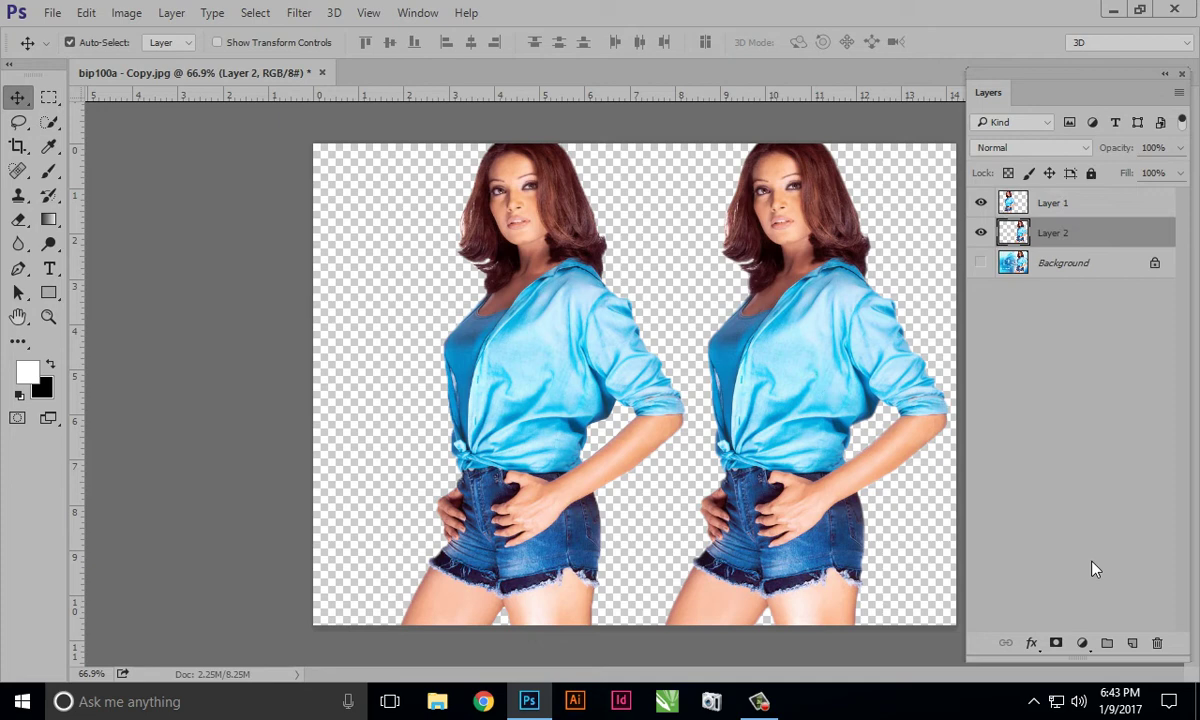
{"action": "left_click", "coordinate": [1134, 648]}
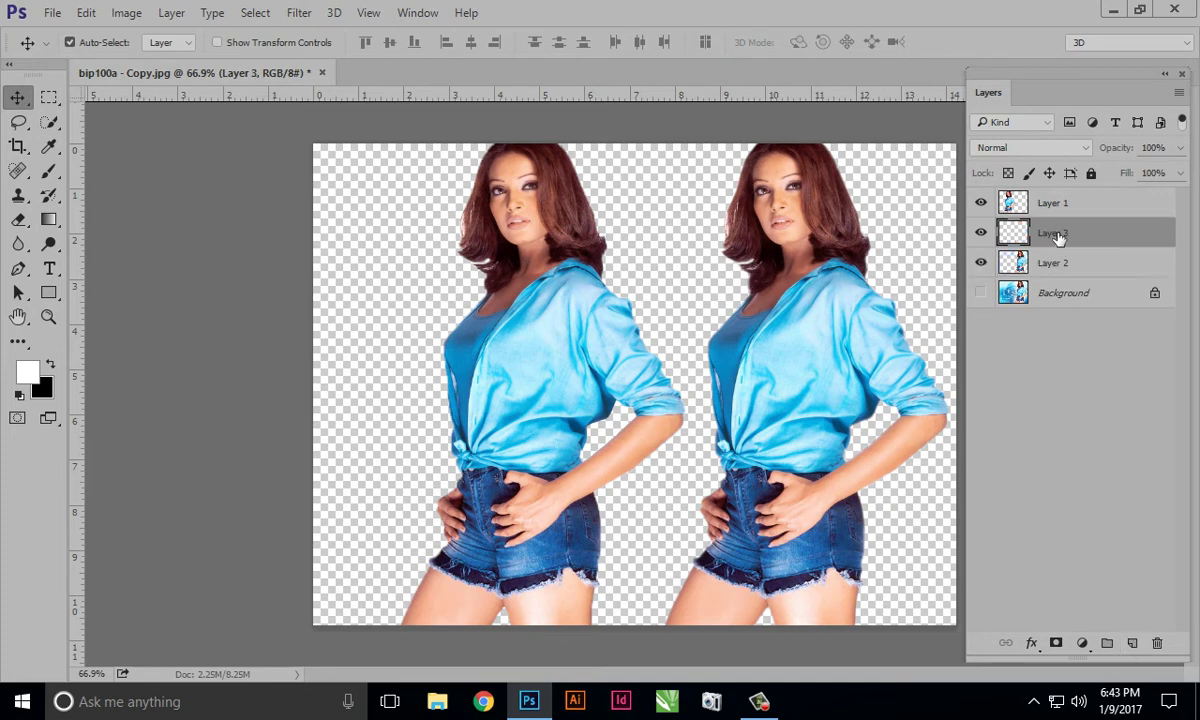
{"action": "left_click_drag", "start_coordinate": [1052, 235], "coordinate": [1062, 271]}
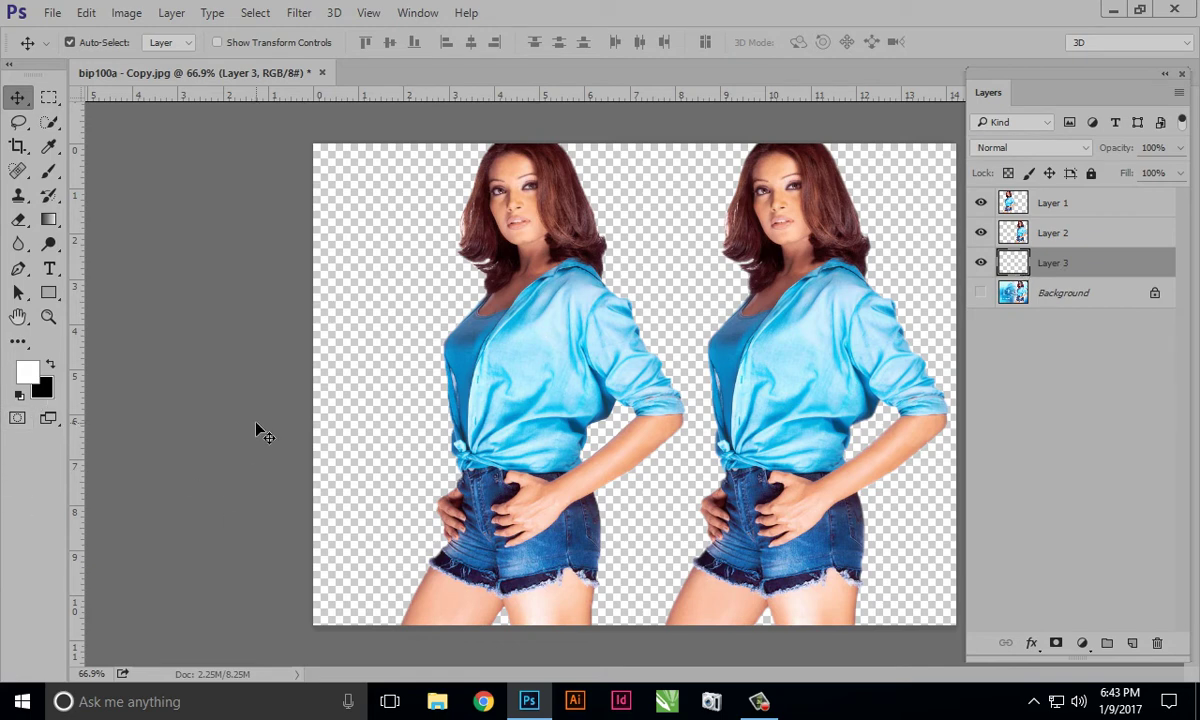
Fill Layer 3 with the black background colour via Edit > Fill
{"action": "left_click", "coordinate": [87, 13]}
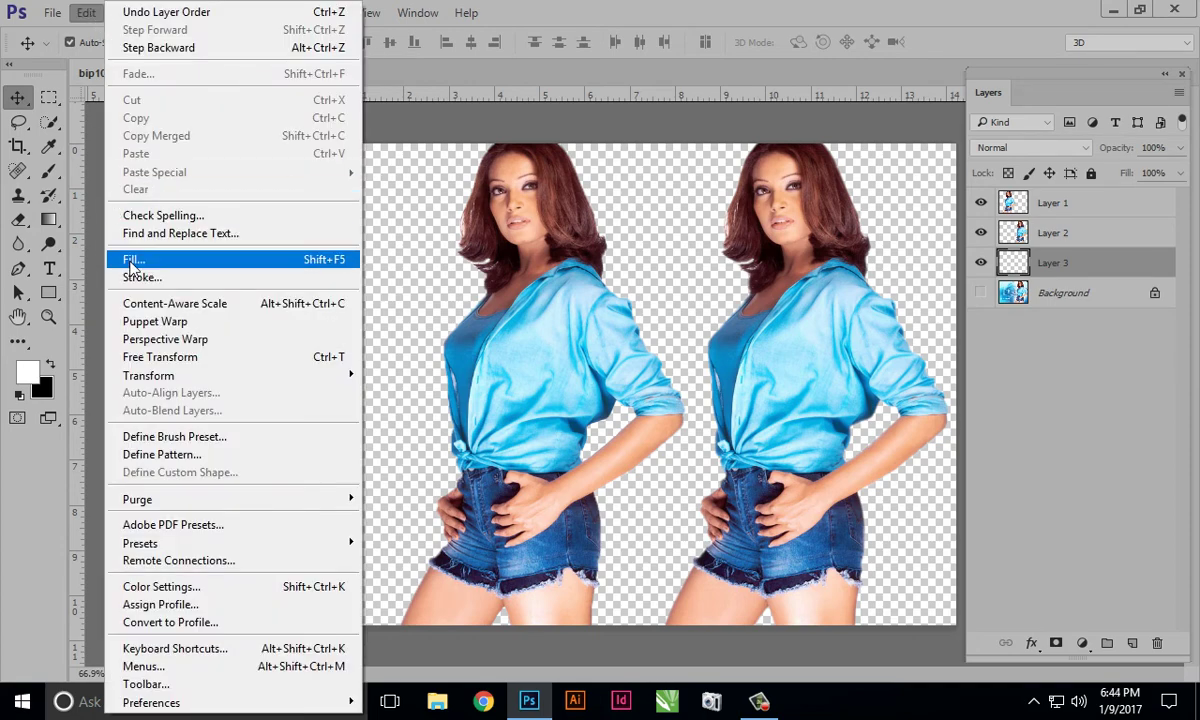
{"action": "left_click", "coordinate": [327, 263]}
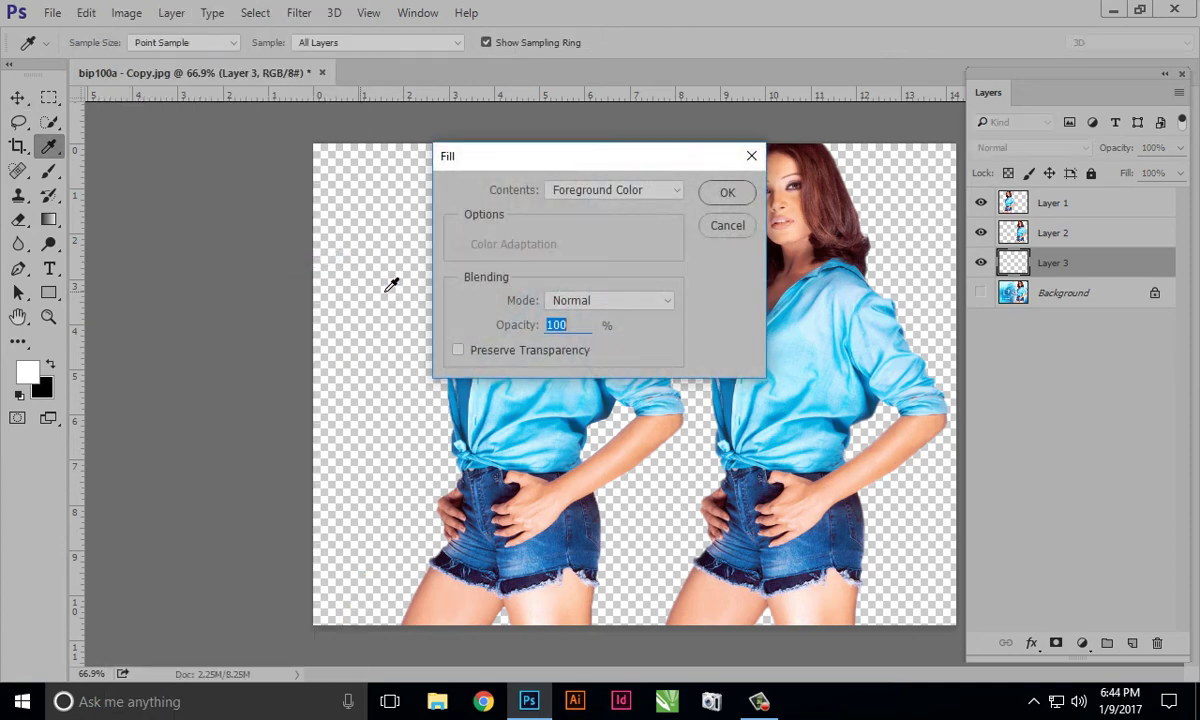
{"action": "left_click_drag", "start_coordinate": [478, 162], "coordinate": [470, 182]}
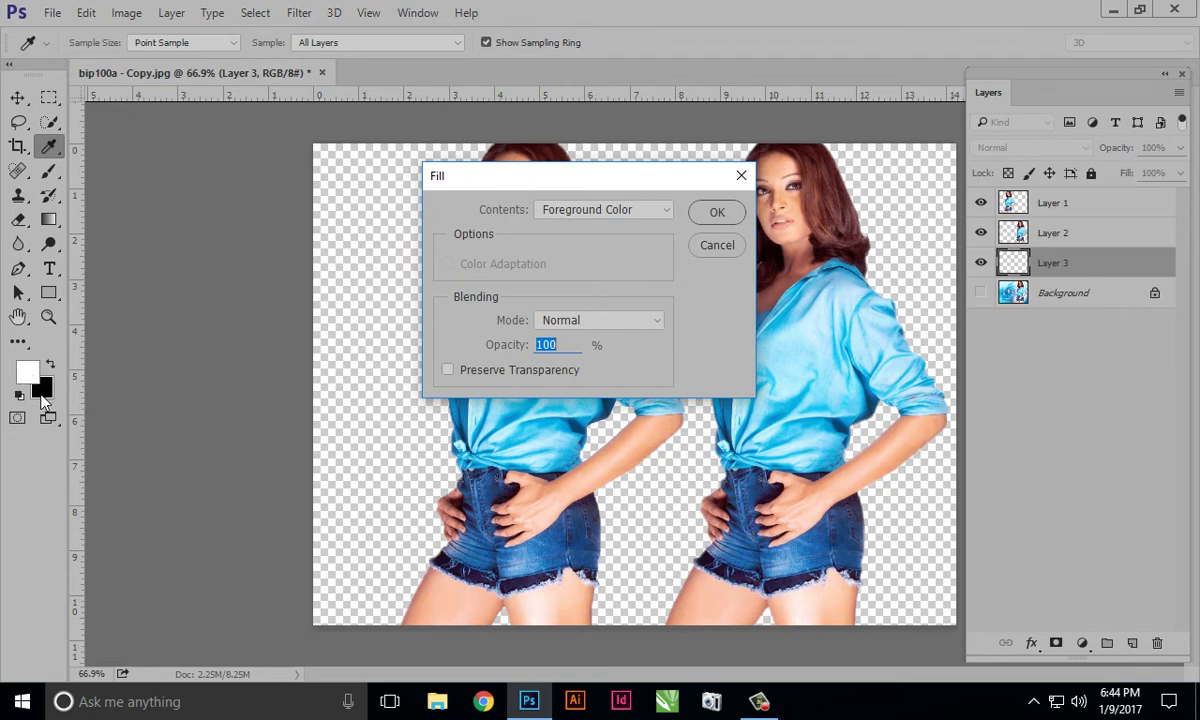
{"action": "left_click", "coordinate": [557, 212]}
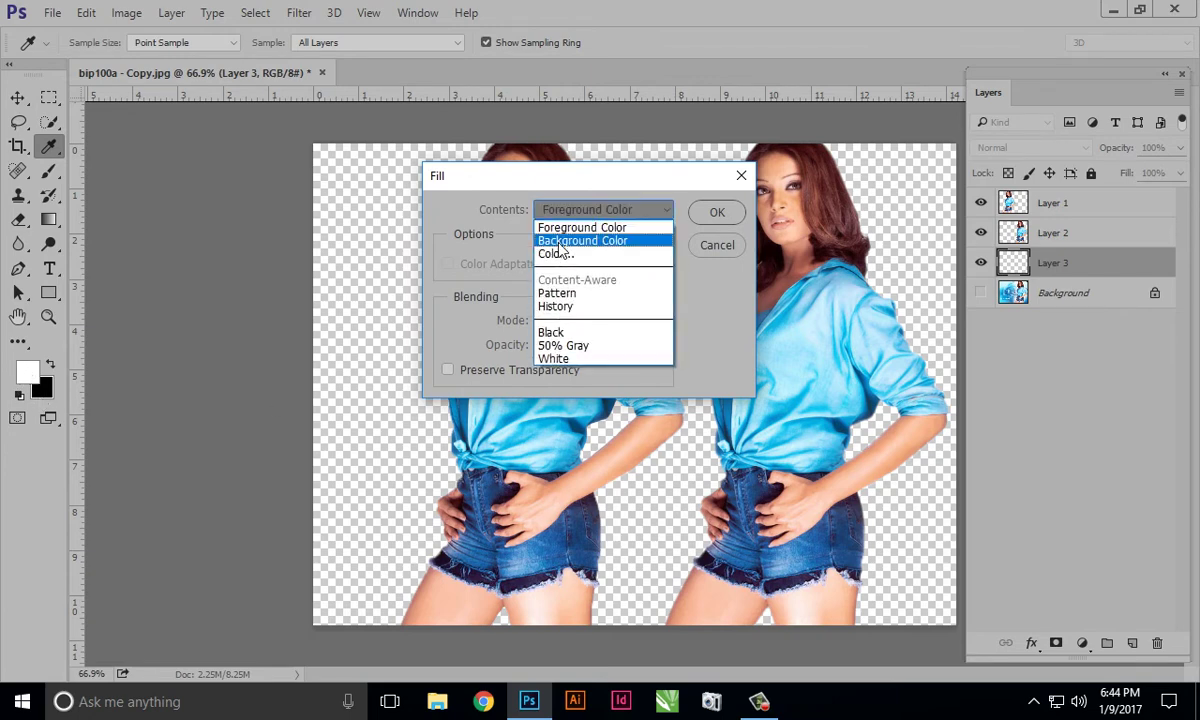
{"action": "left_click", "coordinate": [556, 237]}
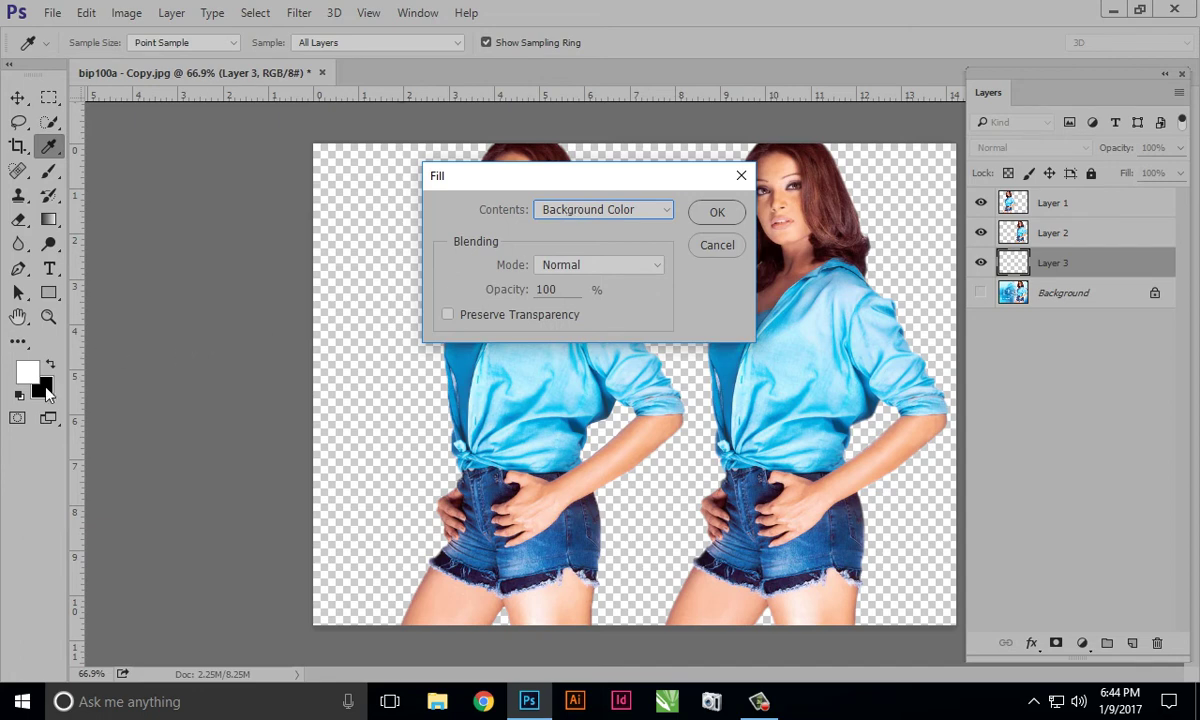
{"action": "left_click", "coordinate": [718, 213]}
{"action": "key", "text": "v"}
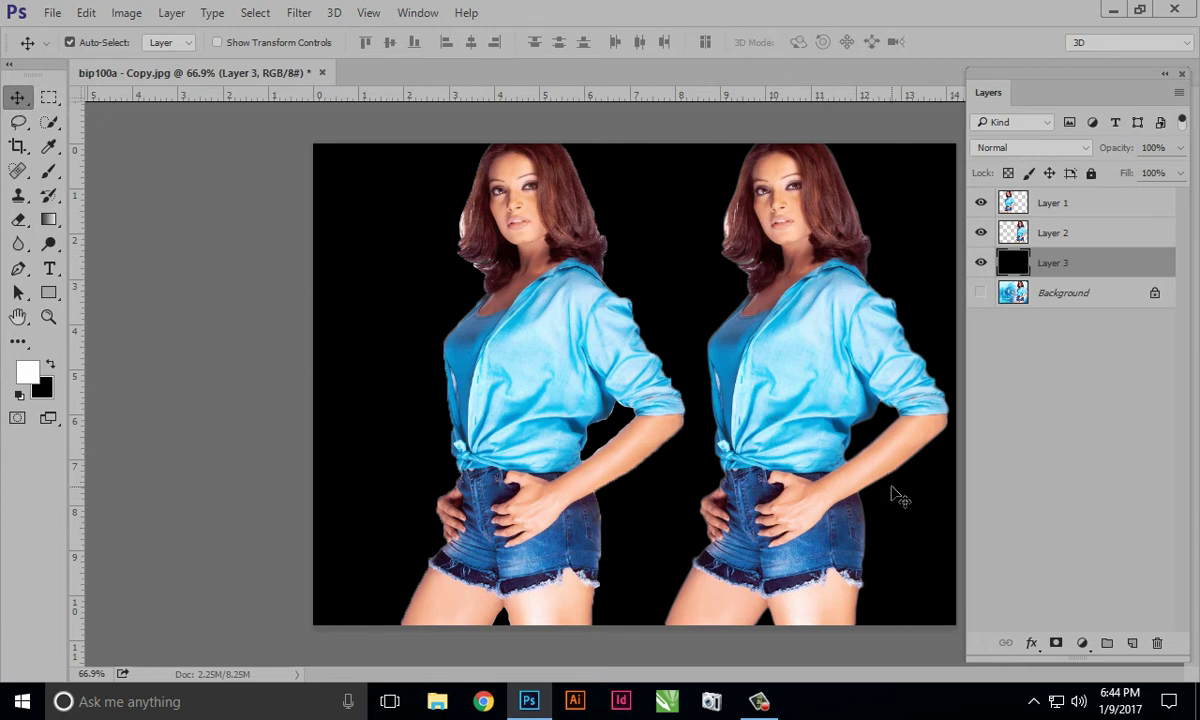
{"action": "key", "text": "ctrl+space"}
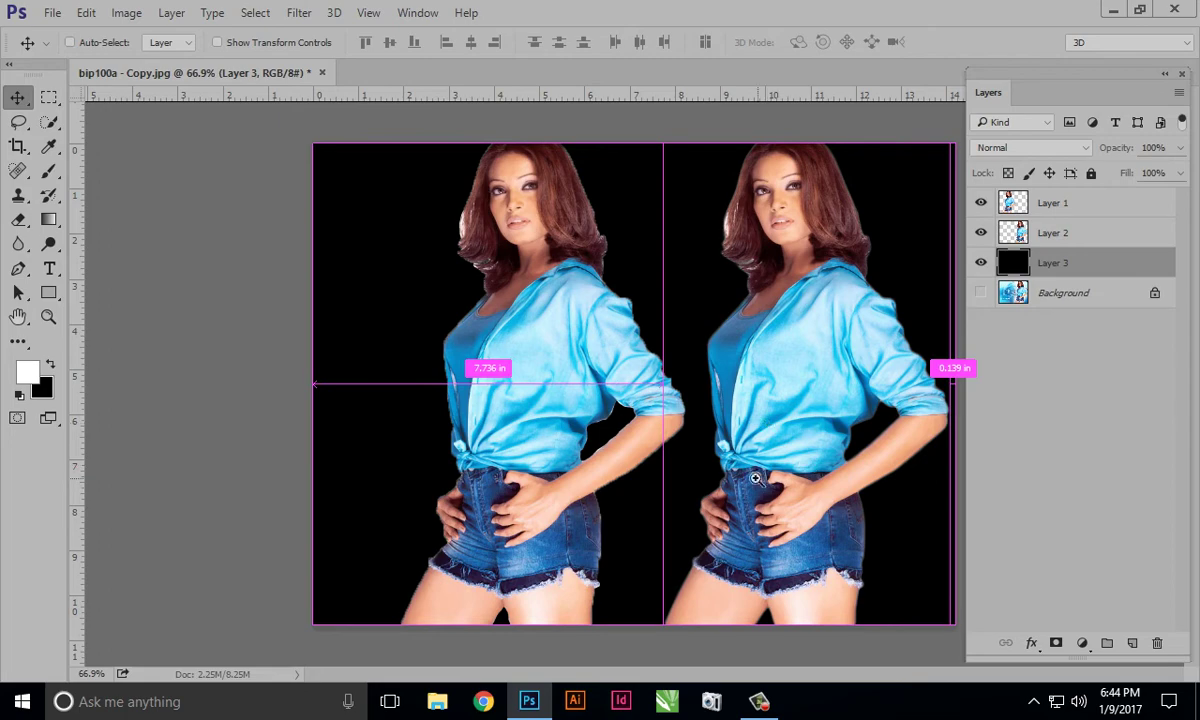
{"action": "mouse_move", "coordinate": [700, 432]}
{"action": "left_mouse_down"}
{"action": "mouse_move", "coordinate": [796, 493]}
{"action": "mouse_move", "coordinate": [803, 543]}
{"action": "mouse_move", "coordinate": [673, 390]}
{"action": "mouse_move", "coordinate": [643, 434]}
{"action": "mouse_move", "coordinate": [650, 455]}
{"action": "left_mouse_up"}
{"action": "left_click_drag", "start_coordinate": [988, 92], "coordinate": [1109, 112]}
{"action": "left_click_drag", "start_coordinate": [348, 420], "coordinate": [459, 469]}
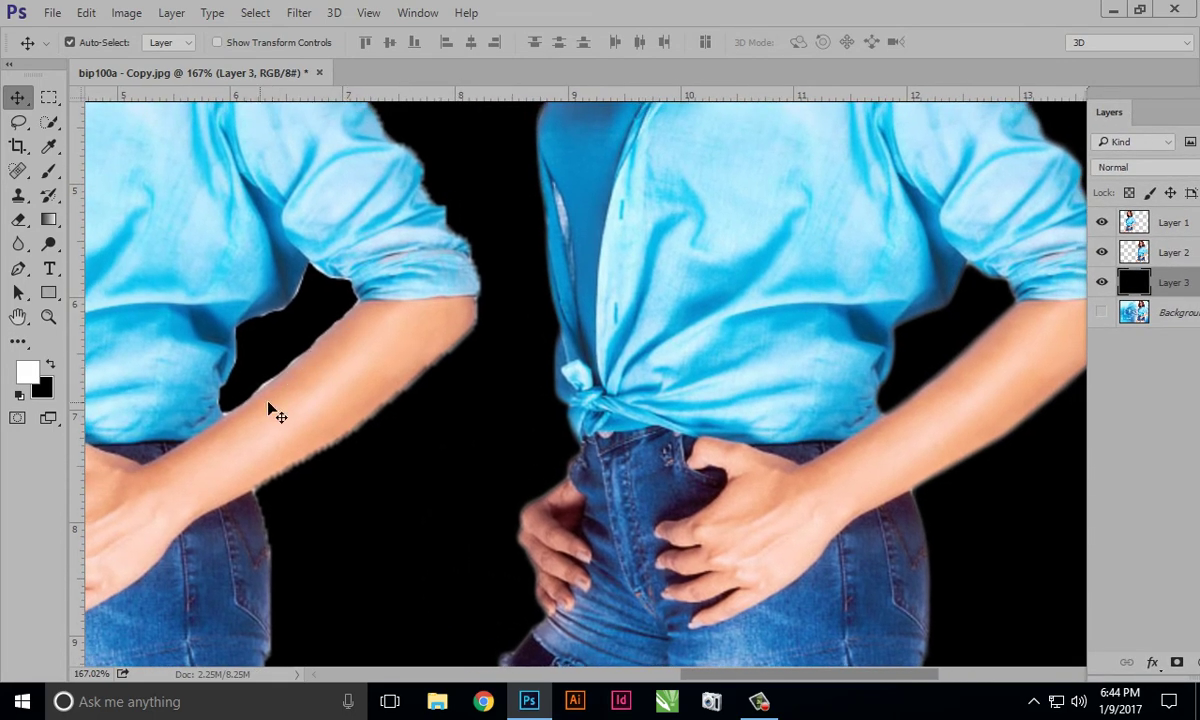
{"action": "left_click_drag", "start_coordinate": [297, 351], "coordinate": [321, 383]}
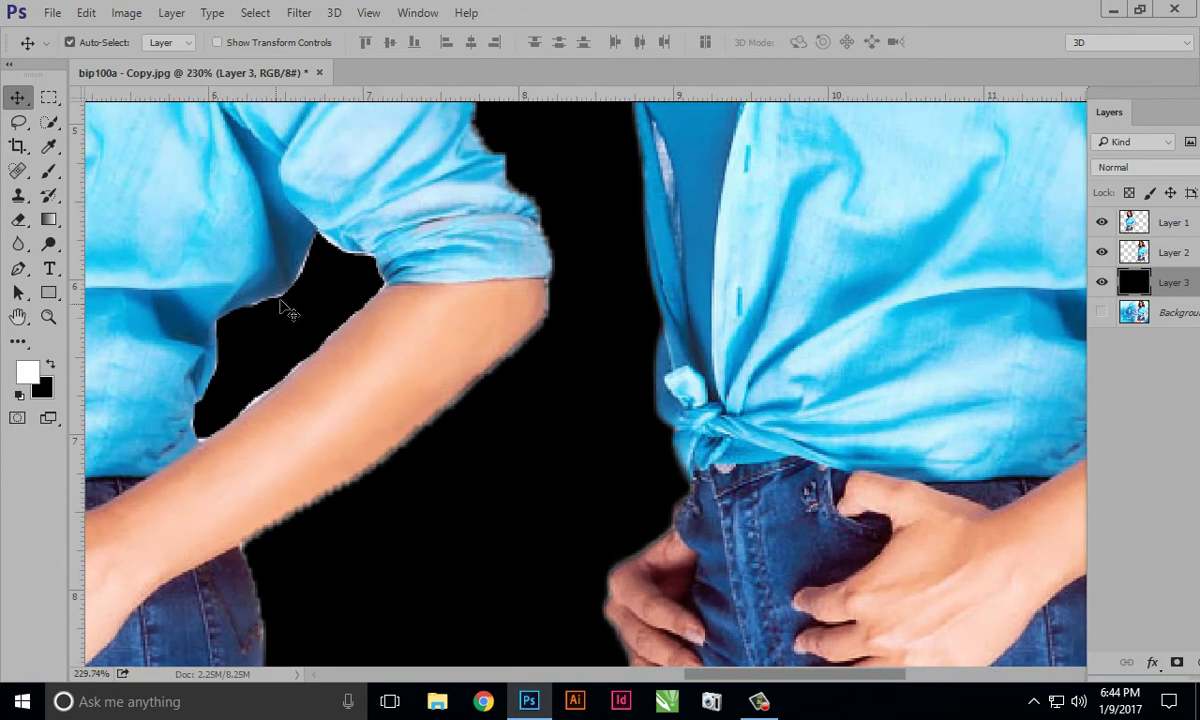
{"action": "left_click_drag", "start_coordinate": [701, 399], "coordinate": [822, 446]}
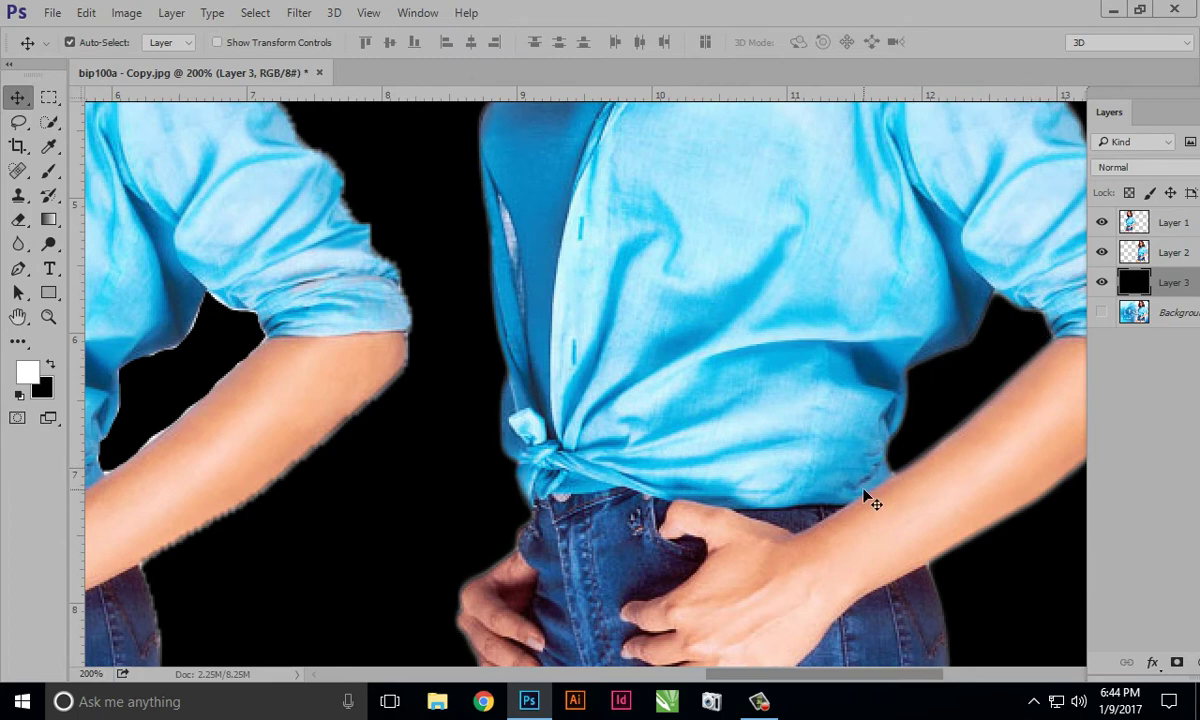
{"action": "mouse_move", "coordinate": [715, 375]}
{"action": "left_mouse_down"}
{"action": "mouse_move", "coordinate": [667, 509]}
{"action": "mouse_move", "coordinate": [541, 515]}
{"action": "left_mouse_up"}
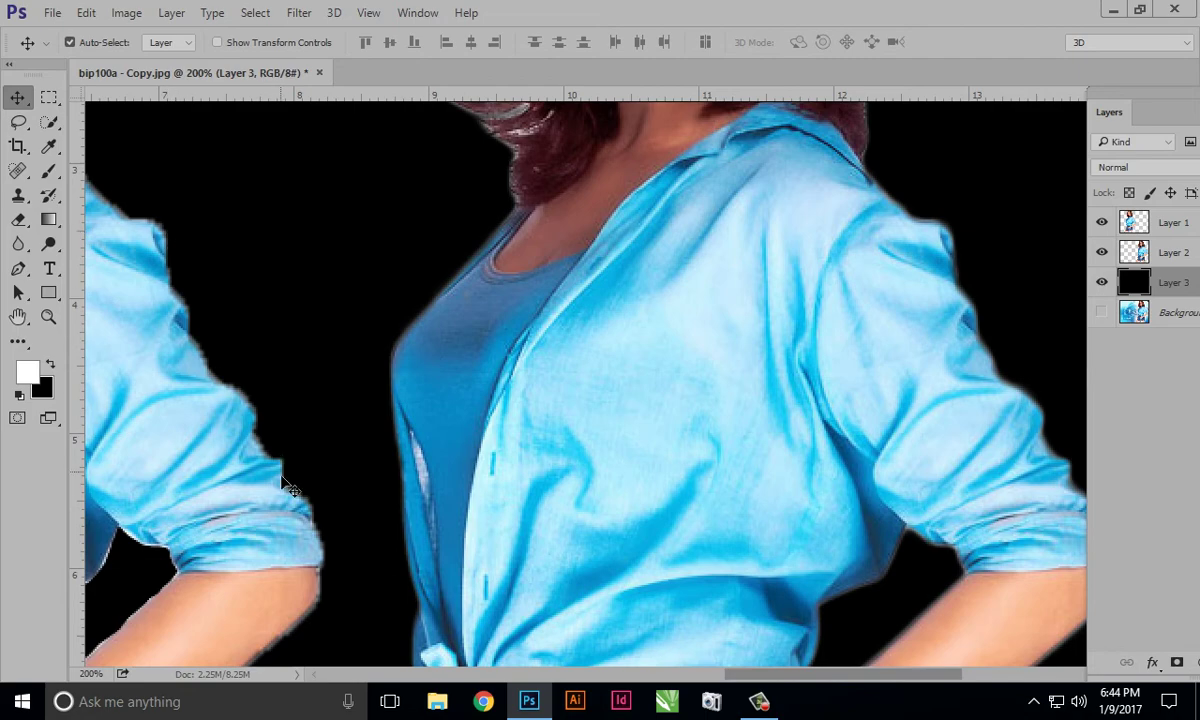
{"action": "left_click_drag", "start_coordinate": [751, 203], "coordinate": [791, 470]}
{"action": "left_click_drag", "start_coordinate": [655, 421], "coordinate": [875, 451]}
{"action": "mouse_move", "coordinate": [614, 400]}
{"action": "left_mouse_down"}
{"action": "mouse_move", "coordinate": [614, 437]}
{"action": "mouse_move", "coordinate": [571, 437]}
{"action": "left_mouse_up"}
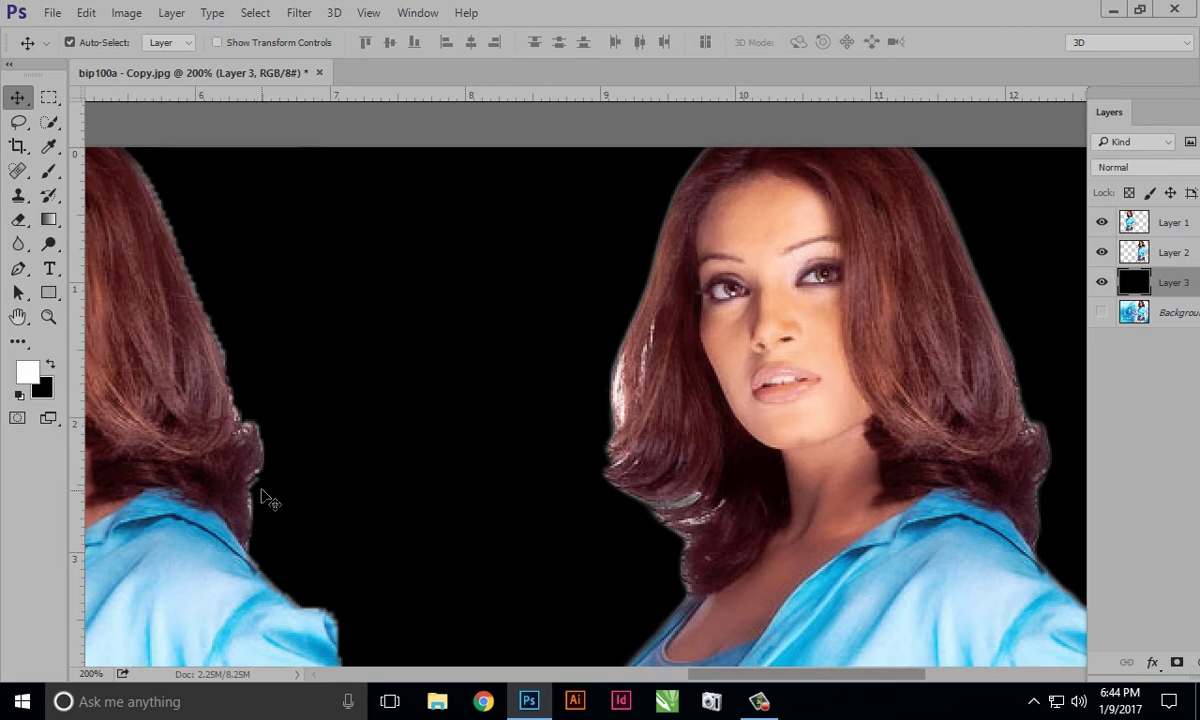
{"action": "left_click_drag", "start_coordinate": [875, 291], "coordinate": [850, 298]}
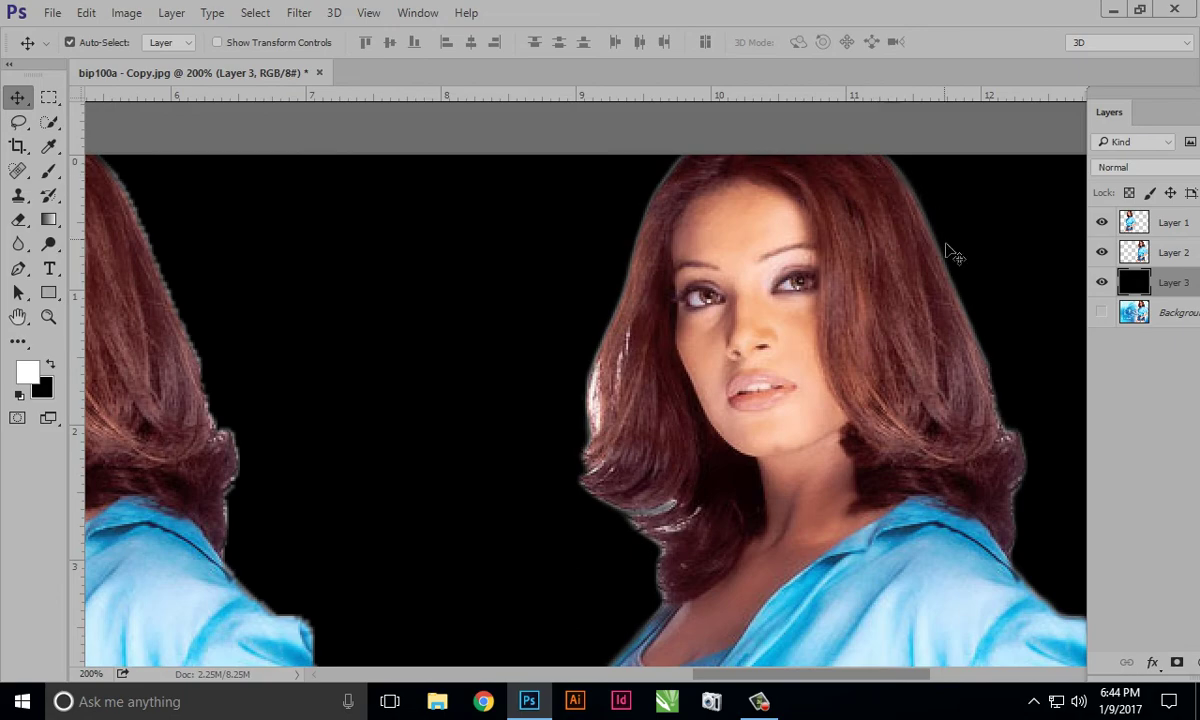
{"action": "left_click_drag", "start_coordinate": [618, 441], "coordinate": [775, 280]}
{"action": "left_click_drag", "start_coordinate": [620, 560], "coordinate": [763, 407]}
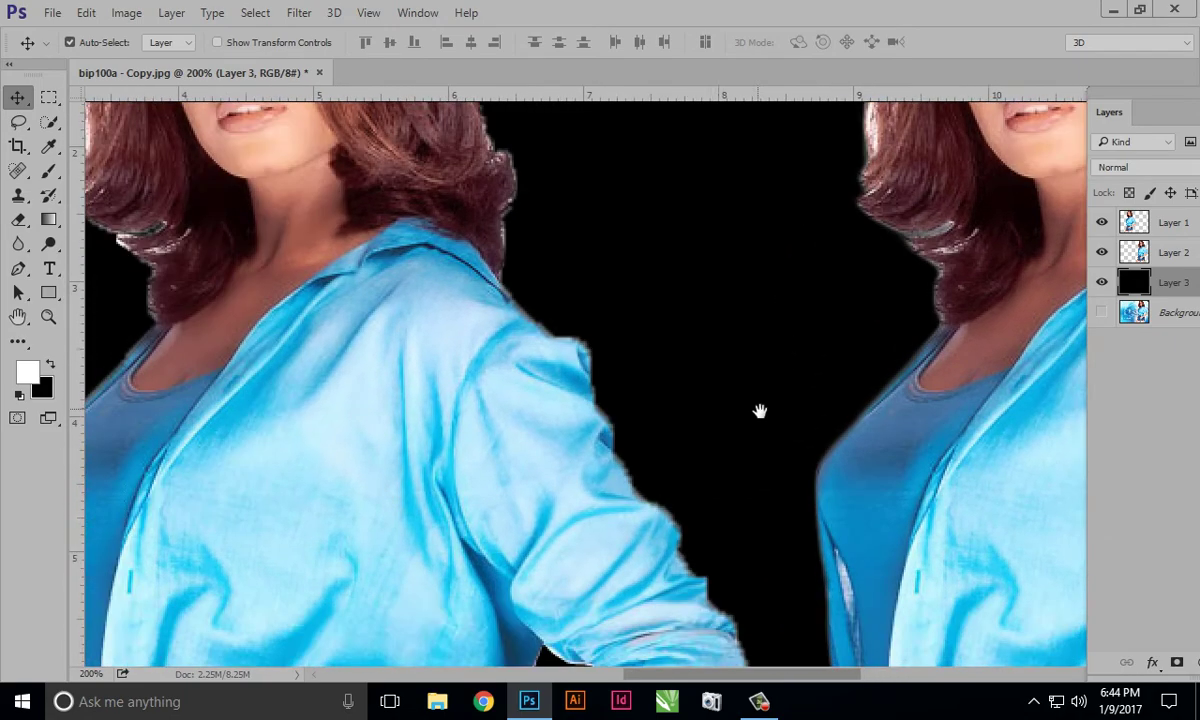
{"action": "mouse_move", "coordinate": [611, 527]}
{"action": "left_mouse_down"}
{"action": "mouse_move", "coordinate": [717, 443]}
{"action": "mouse_move", "coordinate": [700, 366]}
{"action": "left_mouse_up"}
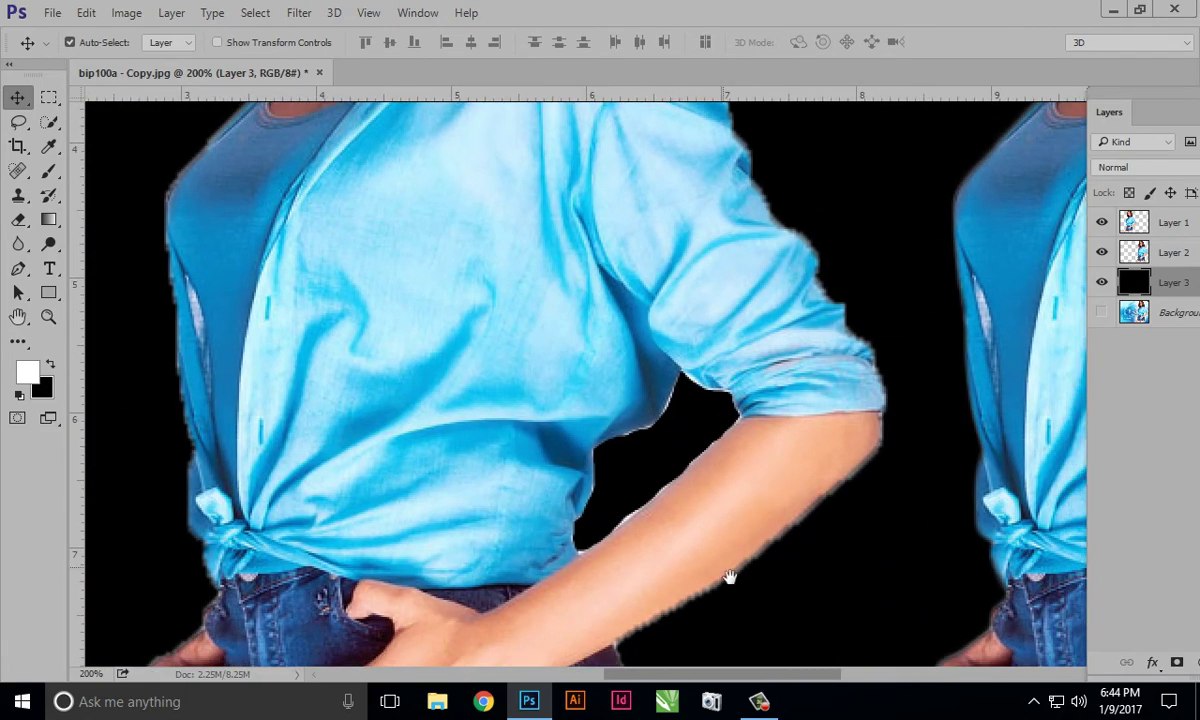
{"action": "left_click_drag", "start_coordinate": [729, 576], "coordinate": [729, 356]}
{"action": "left_click_drag", "start_coordinate": [767, 643], "coordinate": [785, 410]}
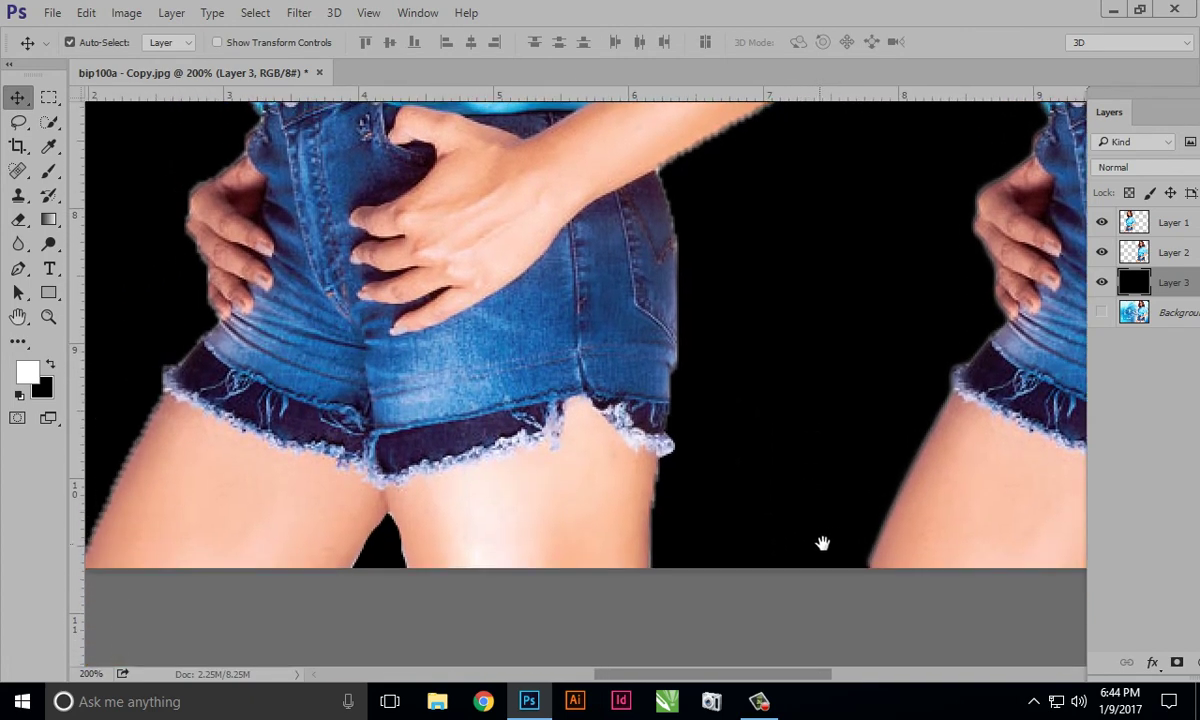
{"action": "mouse_move", "coordinate": [822, 544]}
{"action": "left_mouse_down"}
{"action": "mouse_move", "coordinate": [757, 497]}
{"action": "mouse_move", "coordinate": [610, 476]}
{"action": "left_mouse_up"}
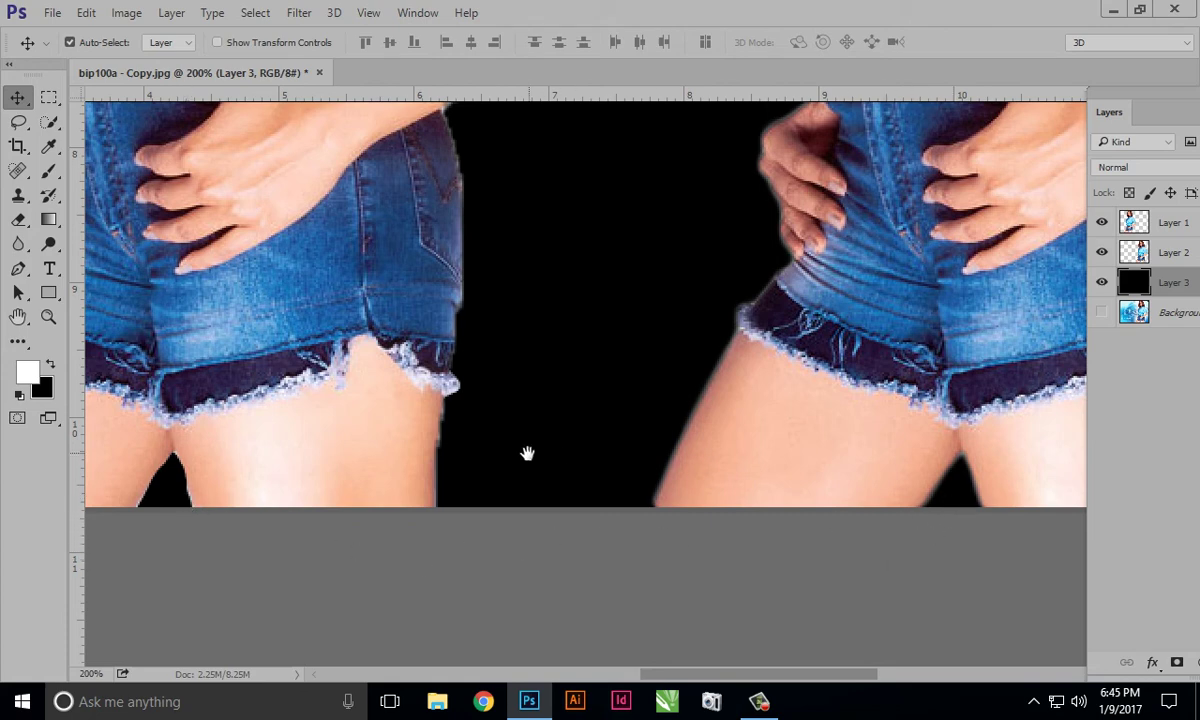
{"action": "mouse_move", "coordinate": [528, 453]}
{"action": "left_mouse_down"}
{"action": "mouse_move", "coordinate": [742, 501]}
{"action": "mouse_move", "coordinate": [606, 477]}
{"action": "left_mouse_up"}
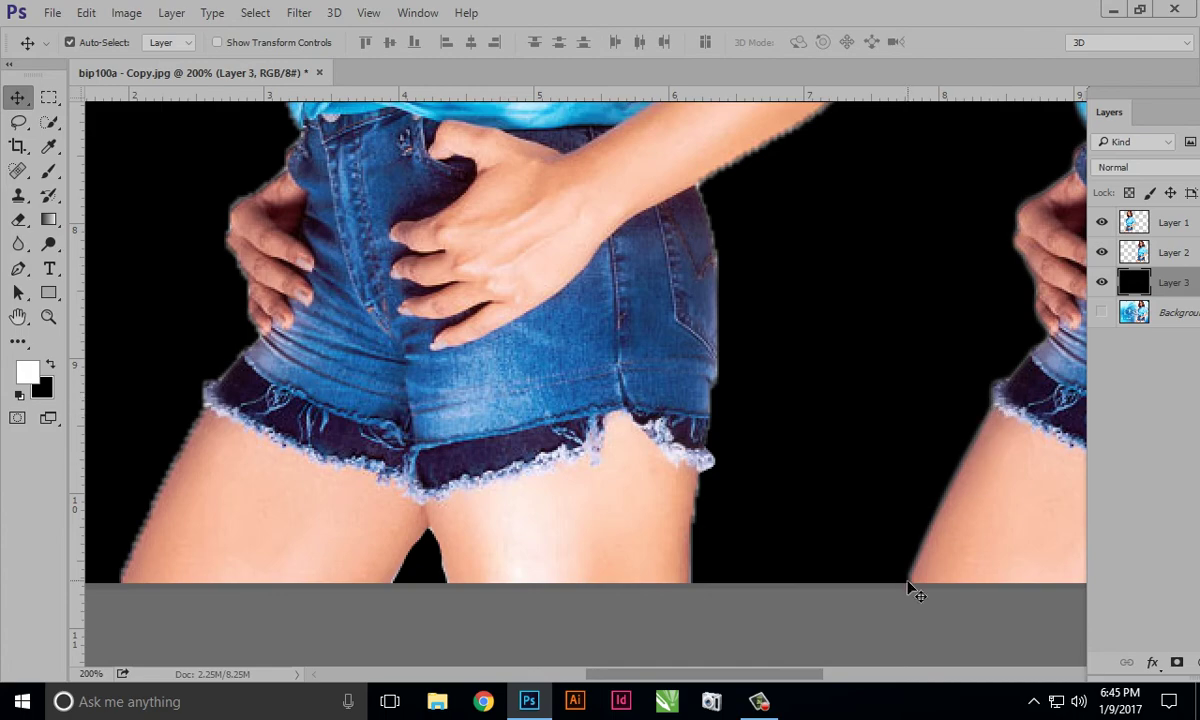
{"action": "key", "text": "ctrl+minus"}
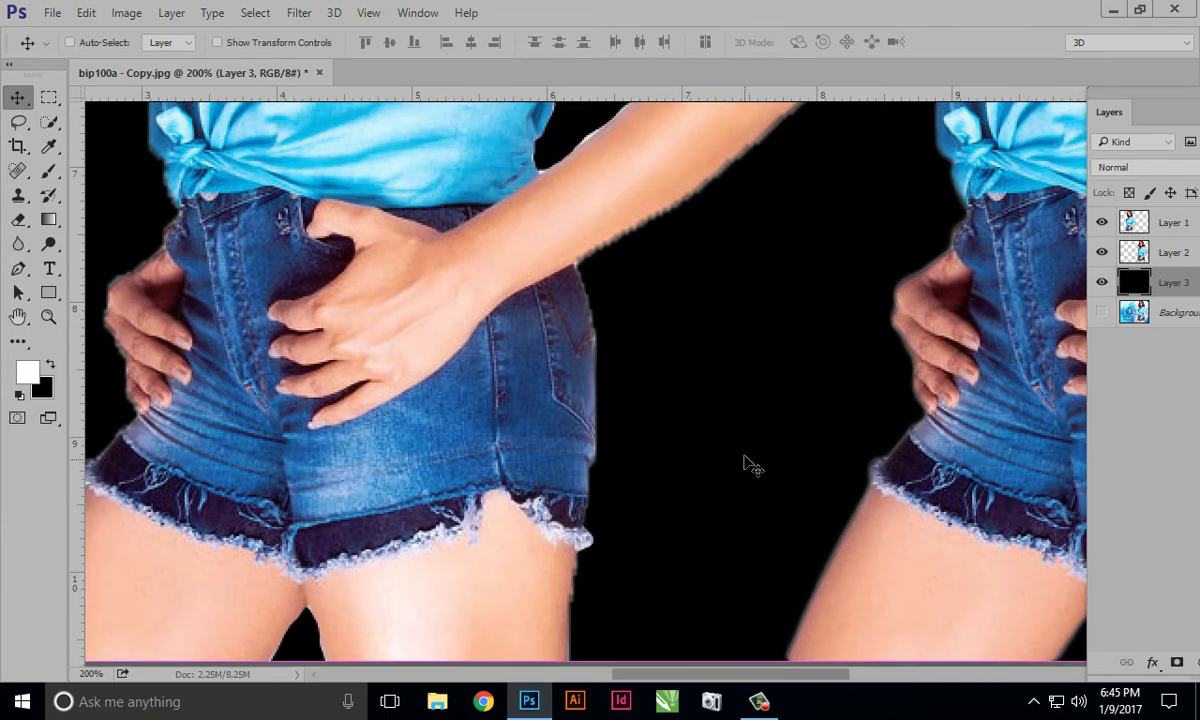
{"action": "key", "text": "ctrl+minus"}
{"action": "key", "text": "ctrl+minus"}
Hide the black Layer 3 and Layer 1, leaving Layer 2's woman selected
{"action": "left_click_drag", "start_coordinate": [769, 455], "coordinate": [804, 407]}
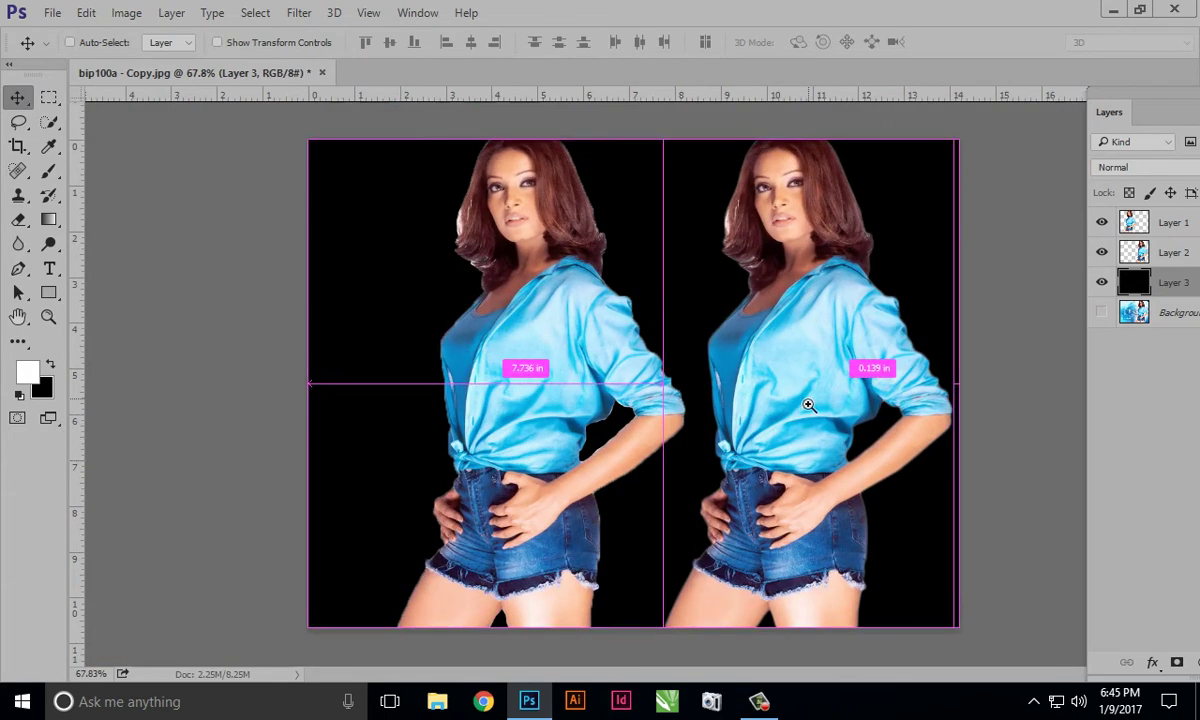
{"action": "left_click_drag", "start_coordinate": [1096, 100], "coordinate": [976, 100]}
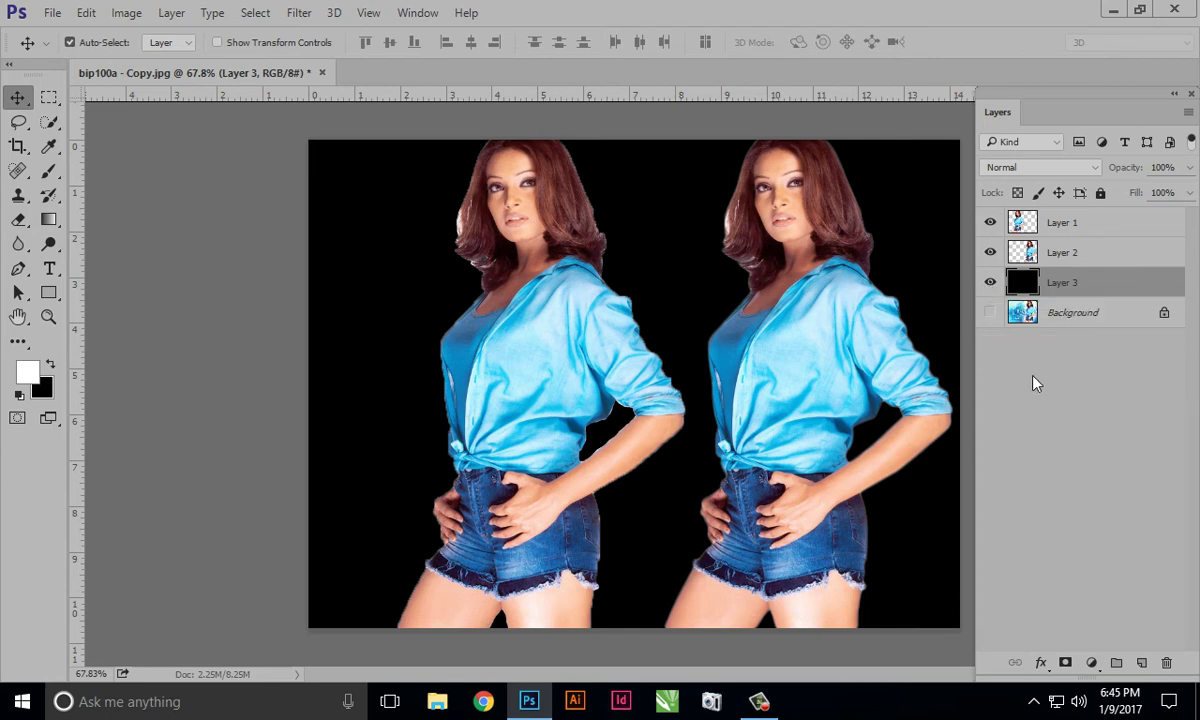
{"action": "left_click", "coordinate": [990, 284]}
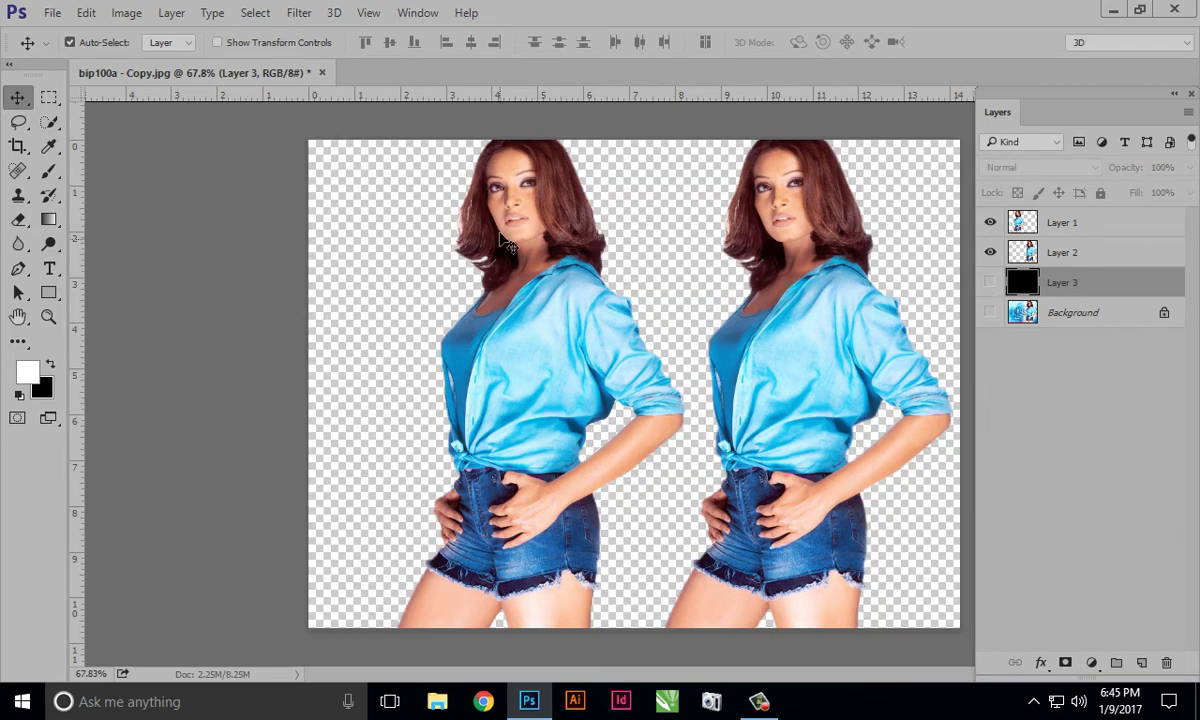
{"action": "left_click", "coordinate": [990, 224]}
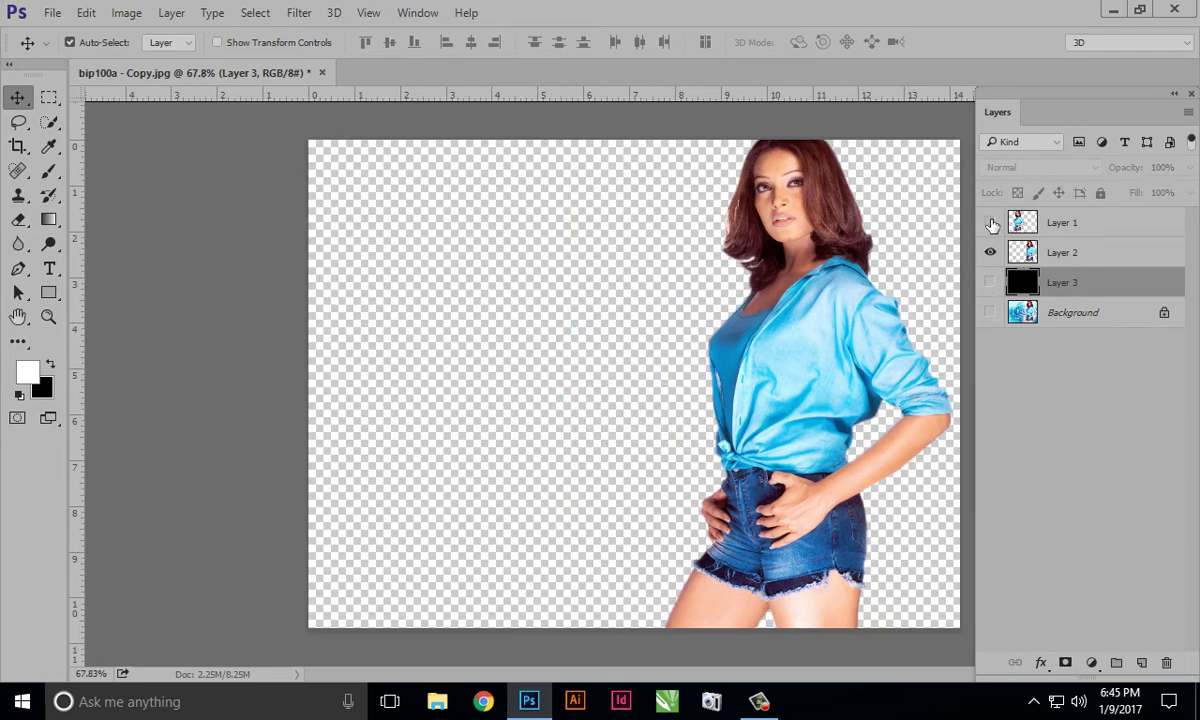
{"action": "left_click", "coordinate": [1043, 250]}
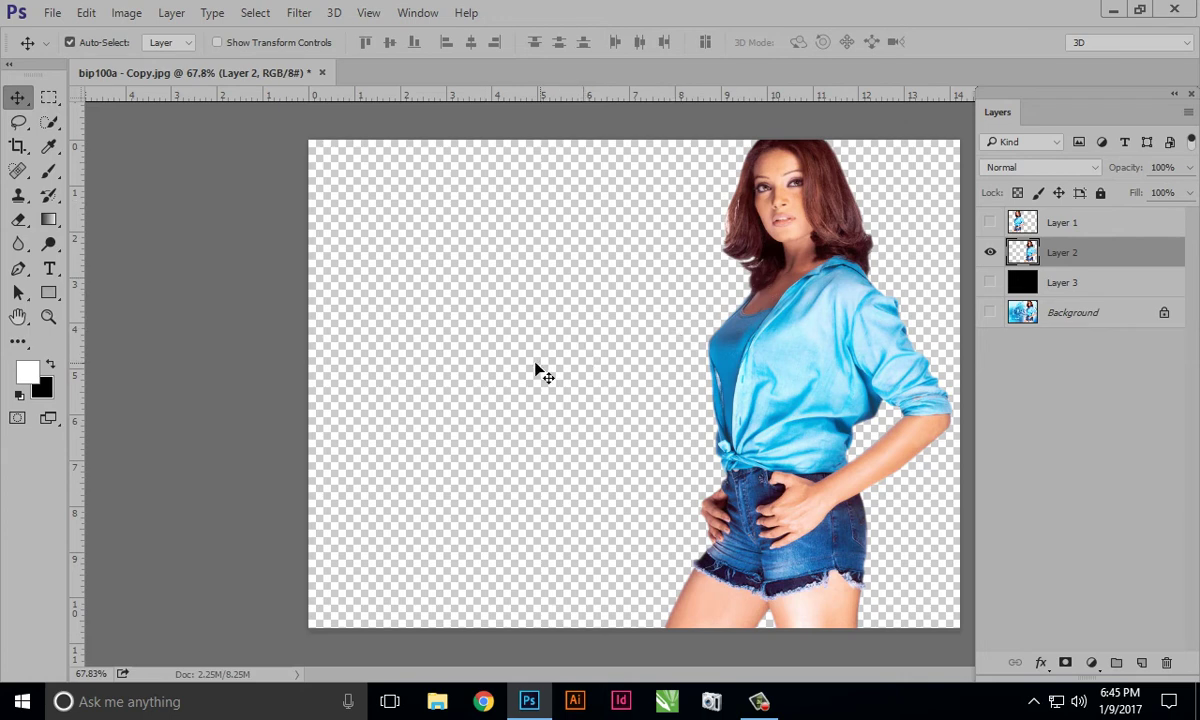
{"action": "left_click", "coordinate": [52, 14]}
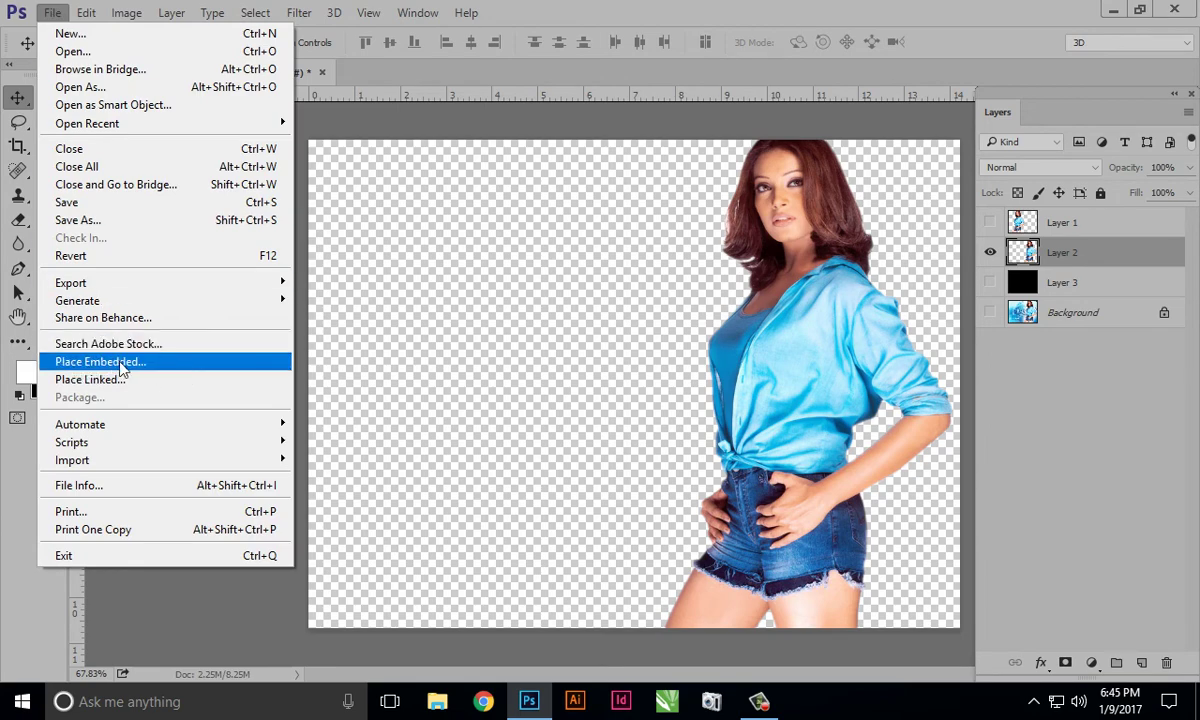
Place the beach photo 23747 as an embedded layer beneath Layer 2
{"action": "left_click", "coordinate": [121, 367]}
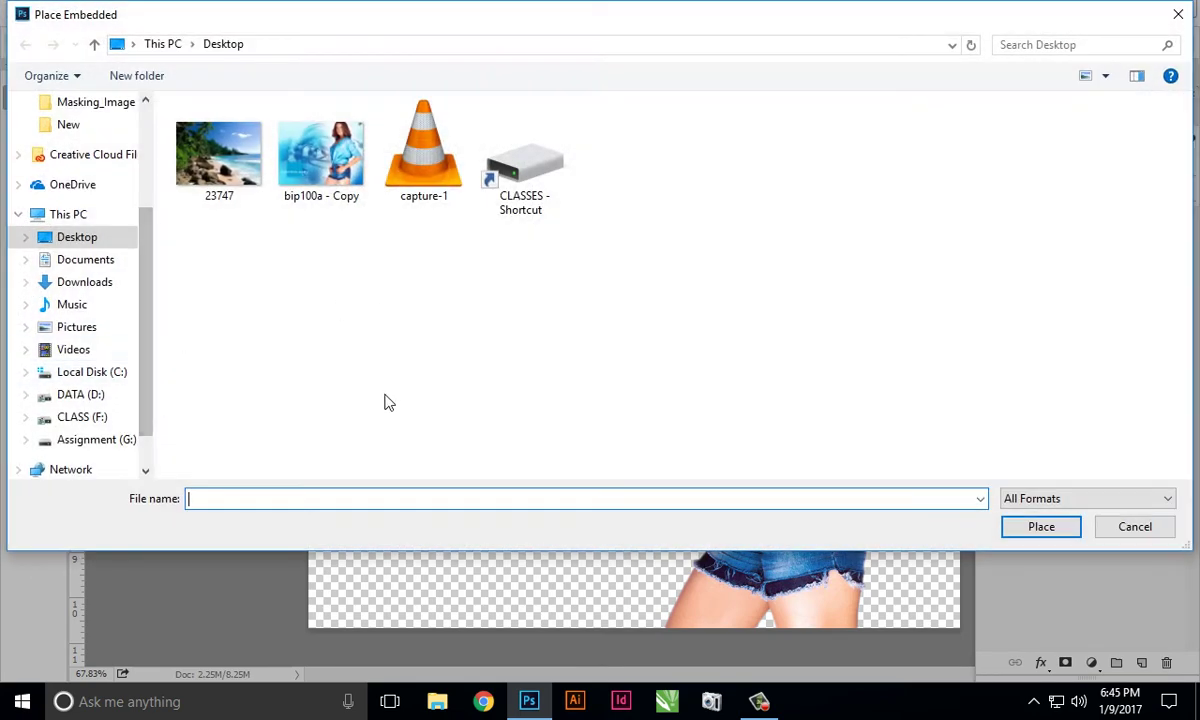
{"action": "left_click", "coordinate": [220, 204]}
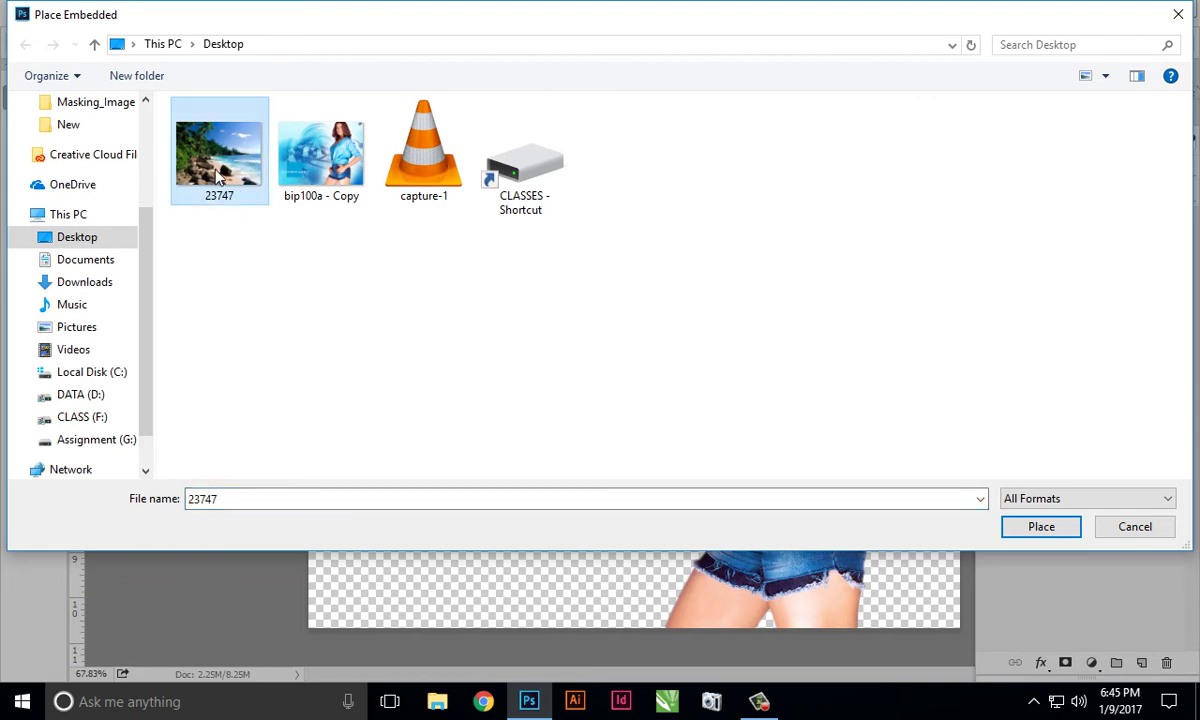
{"action": "left_click", "coordinate": [1041, 527]}
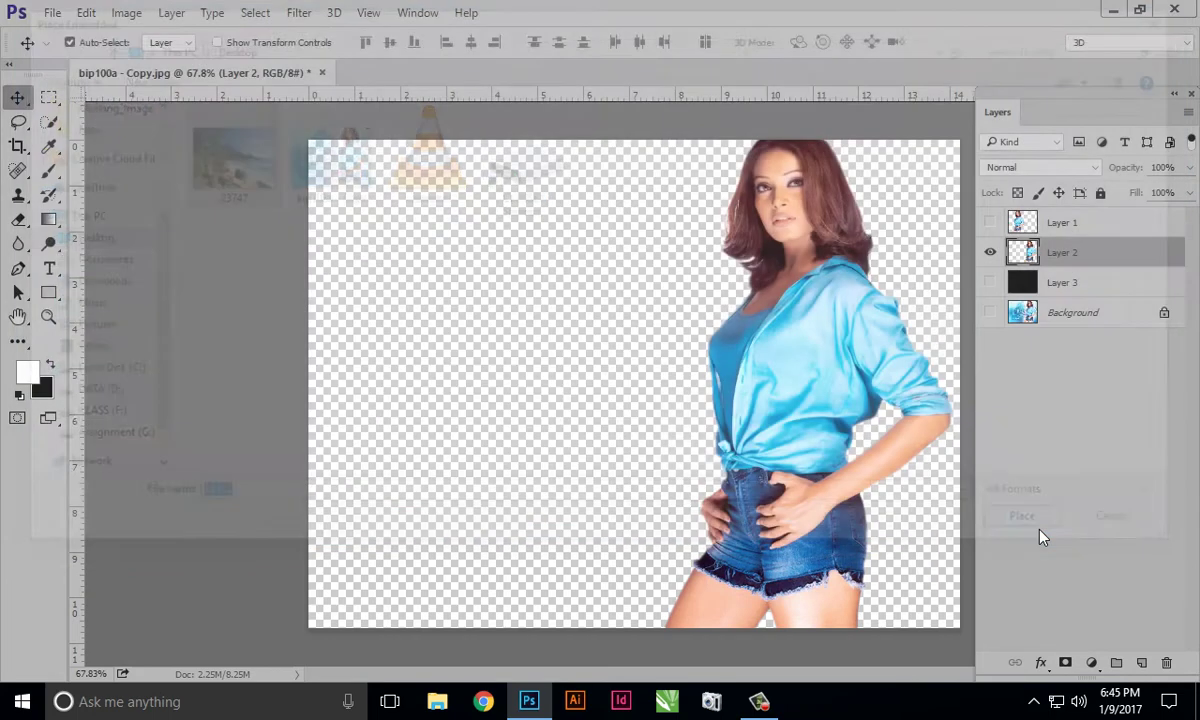
{"action": "key", "text": "Return"}
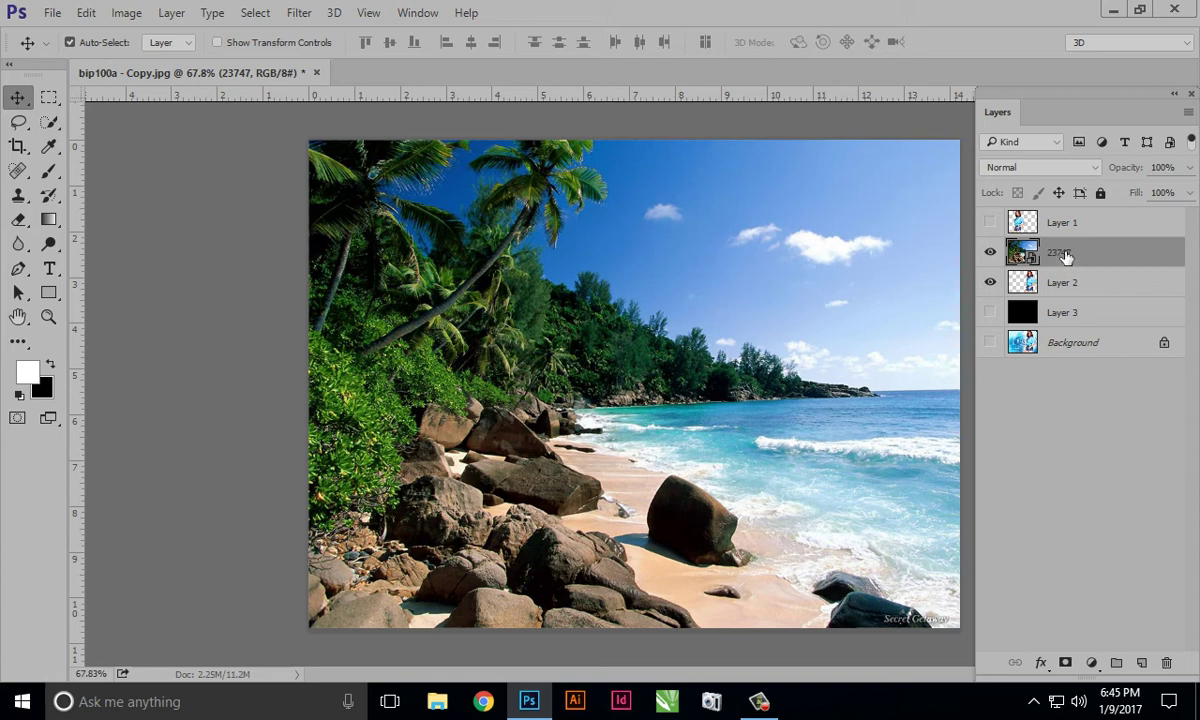
{"action": "left_click_drag", "start_coordinate": [1066, 263], "coordinate": [1068, 309]}
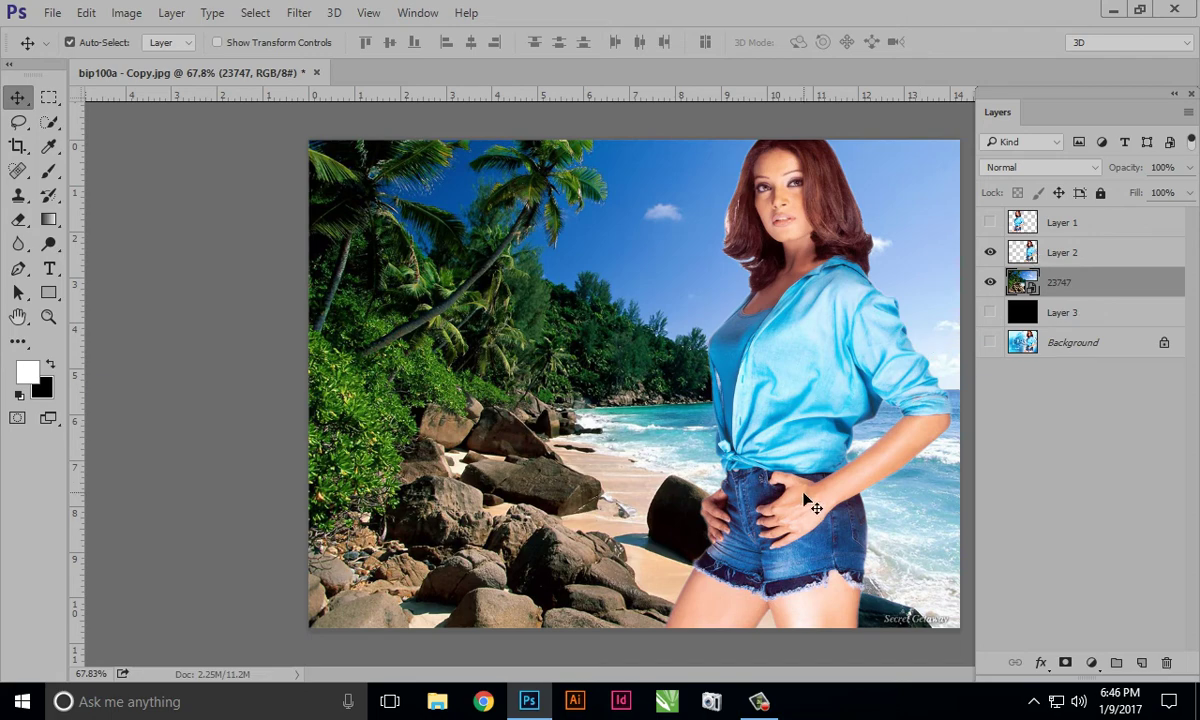
Shift the woman up and to the left on the beach
{"action": "mouse_move", "coordinate": [810, 445]}
{"action": "left_mouse_down"}
{"action": "mouse_move", "coordinate": [755, 382]}
{"action": "mouse_move", "coordinate": [770, 405]}
{"action": "left_mouse_up"}
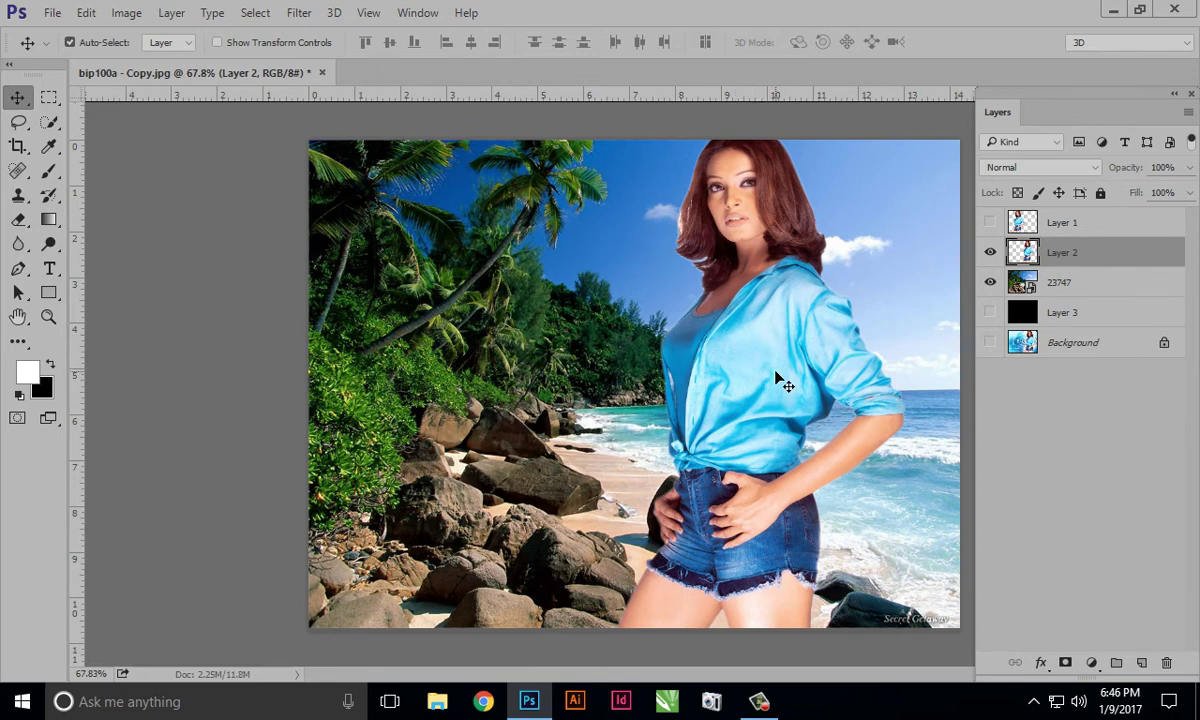
{"action": "key", "text": "ctrl"}
{"action": "key", "text": "ctrl+t"}
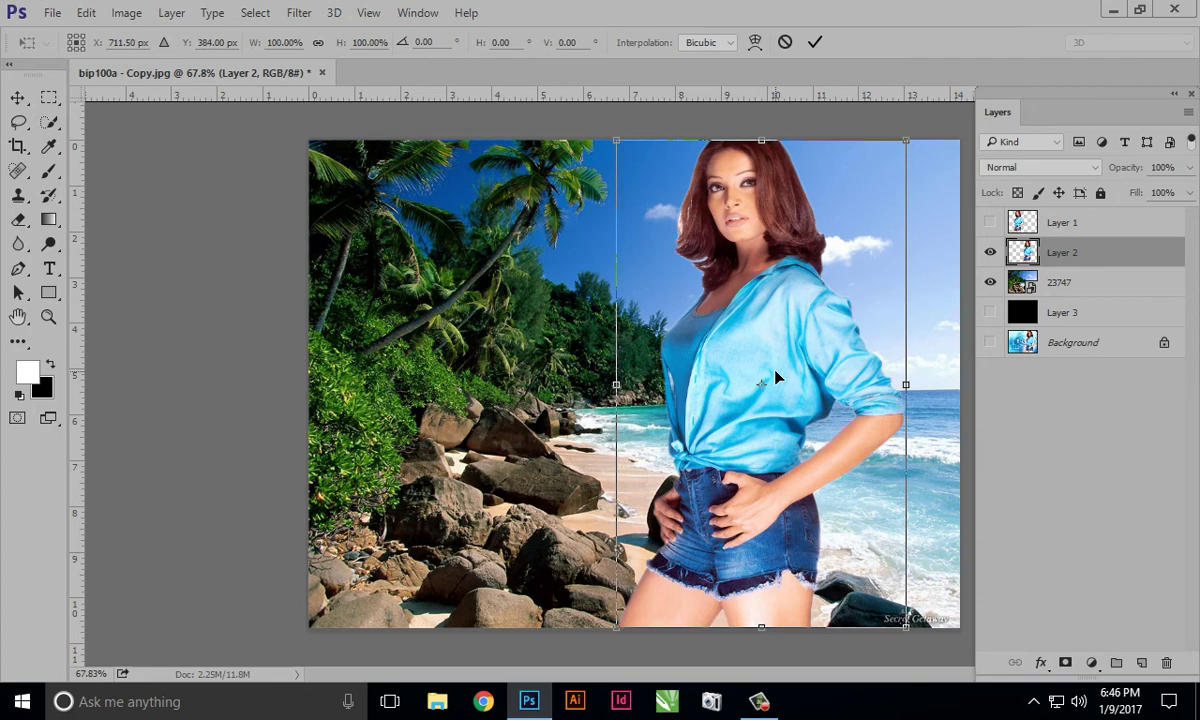
{"action": "key", "text": "Return"}
Shrink the woman slightly and flip her horizontally with Free Transform
{"action": "left_click", "coordinate": [86, 13]}
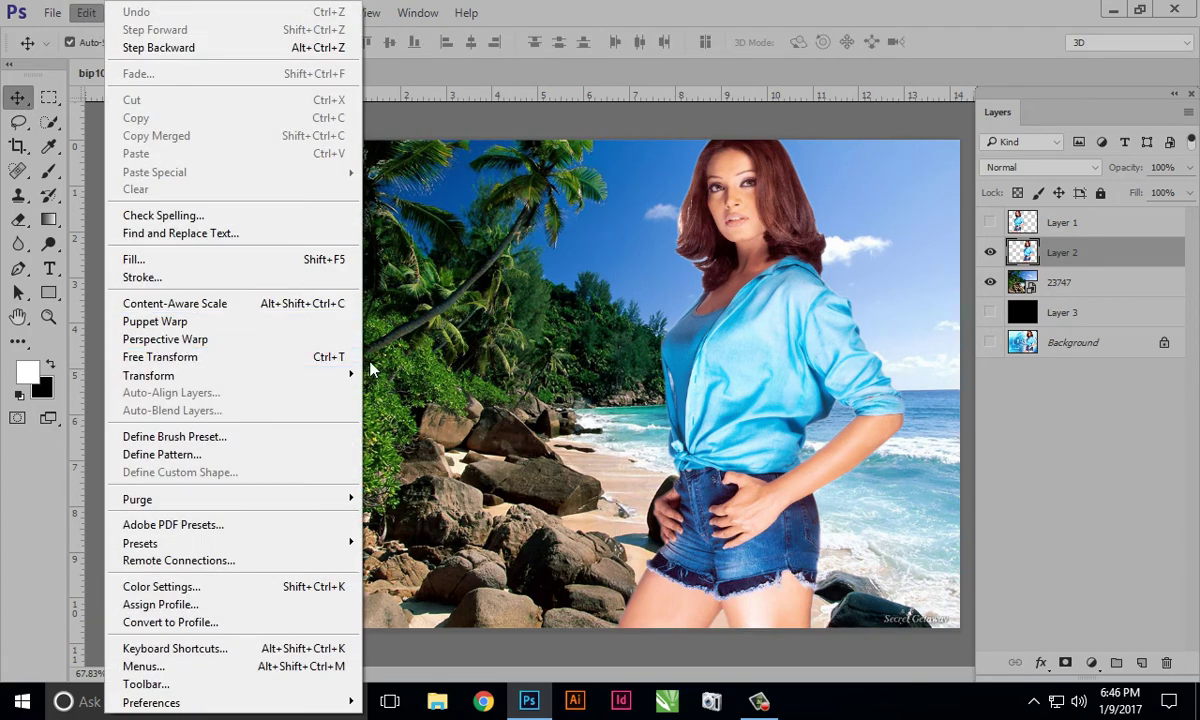
{"action": "left_click", "coordinate": [337, 366]}
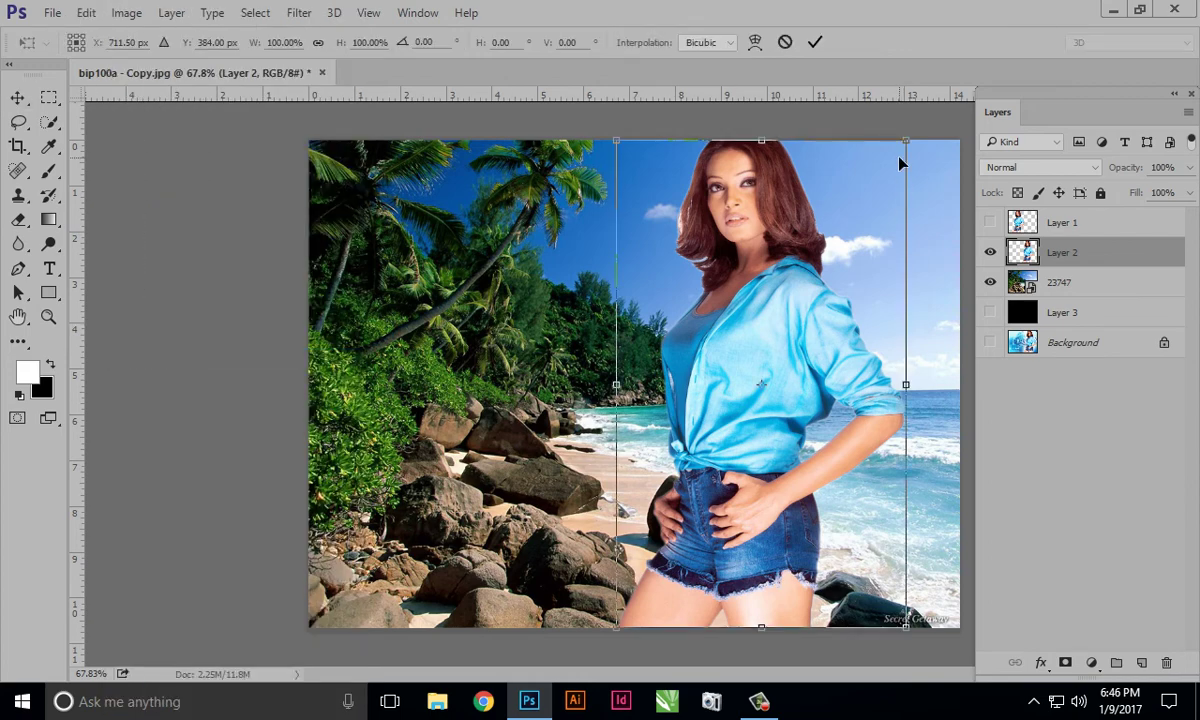
{"action": "left_click_drag", "start_coordinate": [907, 141], "coordinate": [872, 177]}
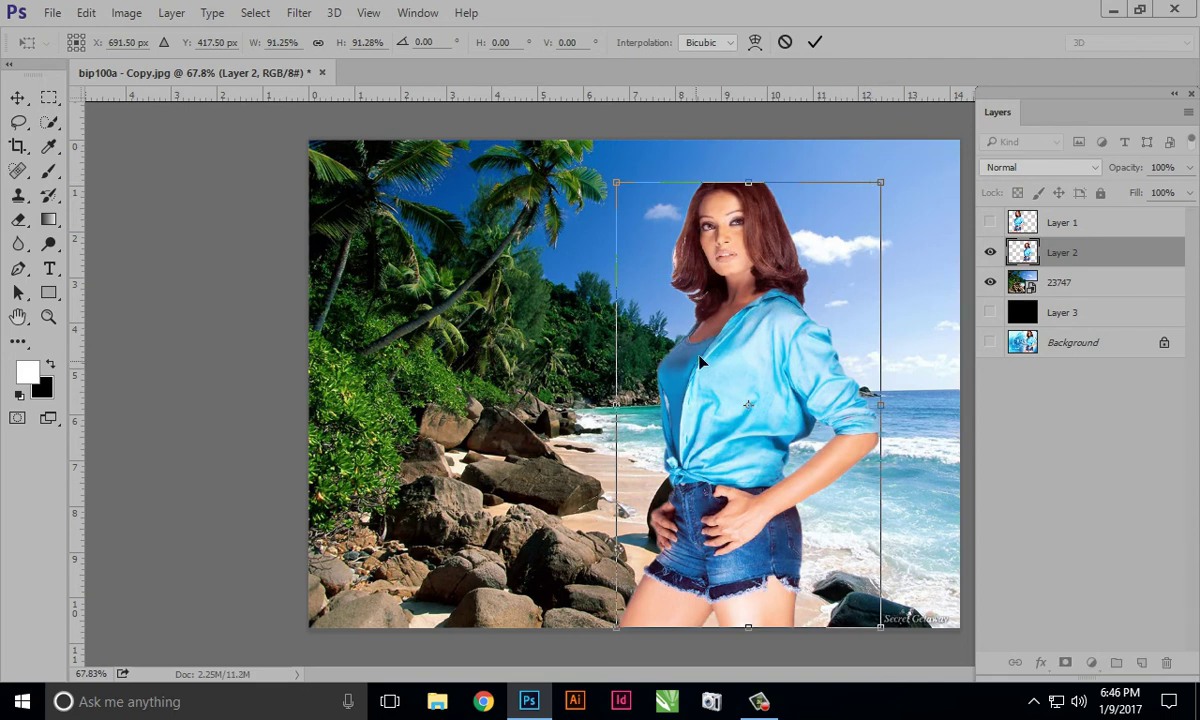
{"action": "right_click", "coordinate": [742, 303]}
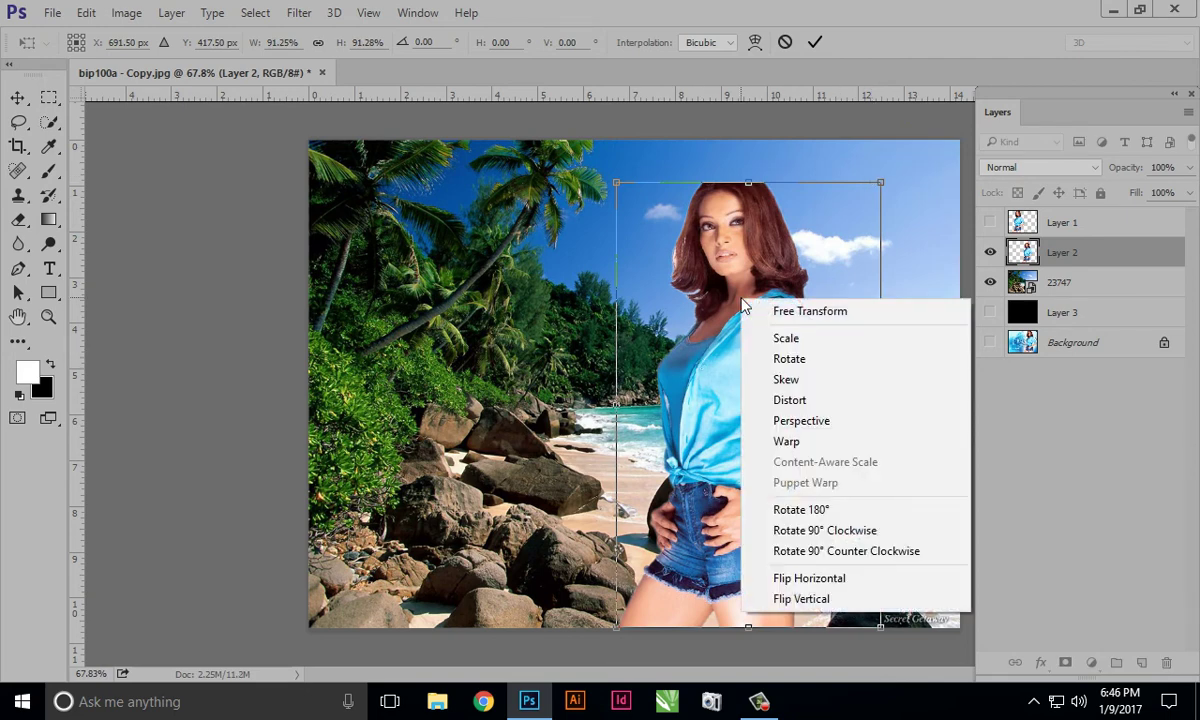
{"action": "left_click", "coordinate": [813, 580]}
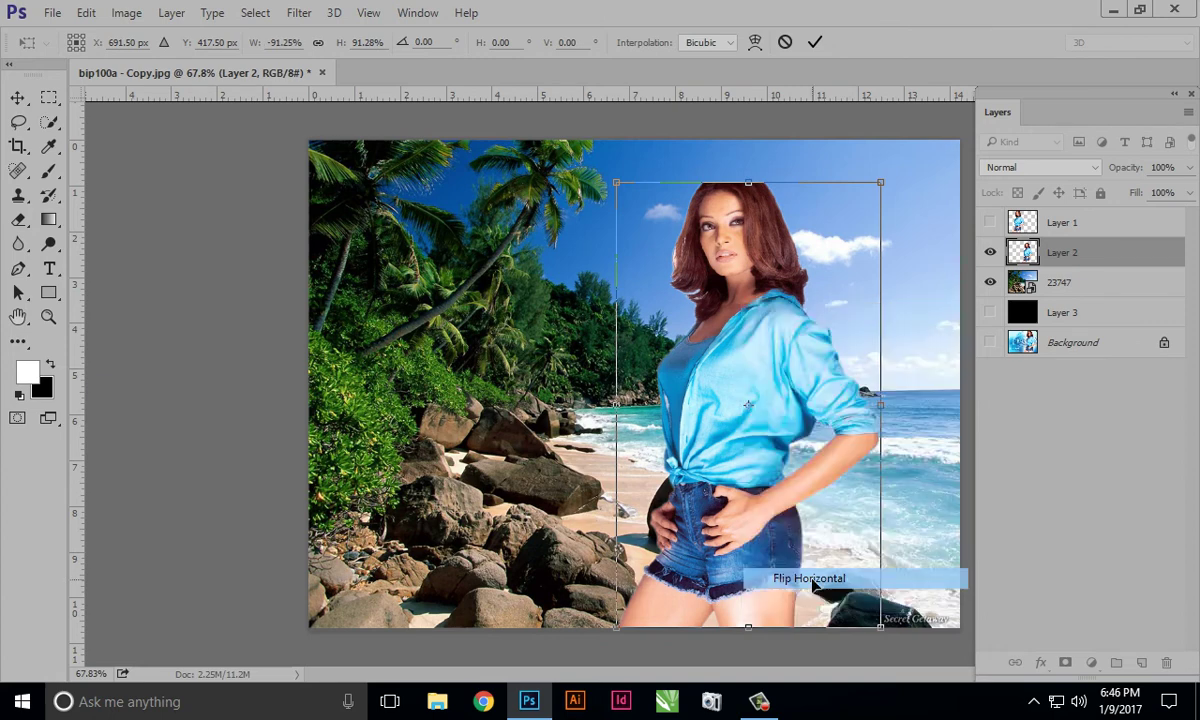
{"action": "key", "text": "Return"}
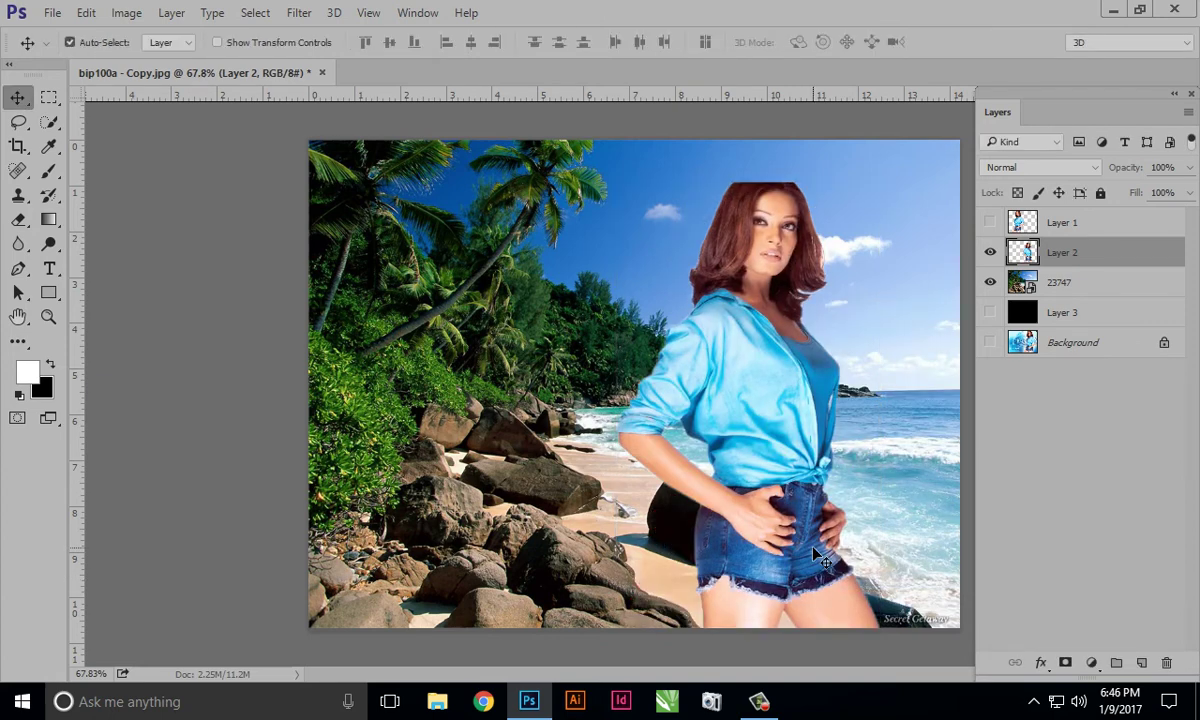
Move the woman left and up onto the sand beside the rocks
{"action": "mouse_move", "coordinate": [814, 553]}
{"action": "left_mouse_down"}
{"action": "mouse_move", "coordinate": [746, 503]}
{"action": "mouse_move", "coordinate": [710, 540]}
{"action": "left_mouse_up"}
{"action": "left_click", "coordinate": [710, 540]}
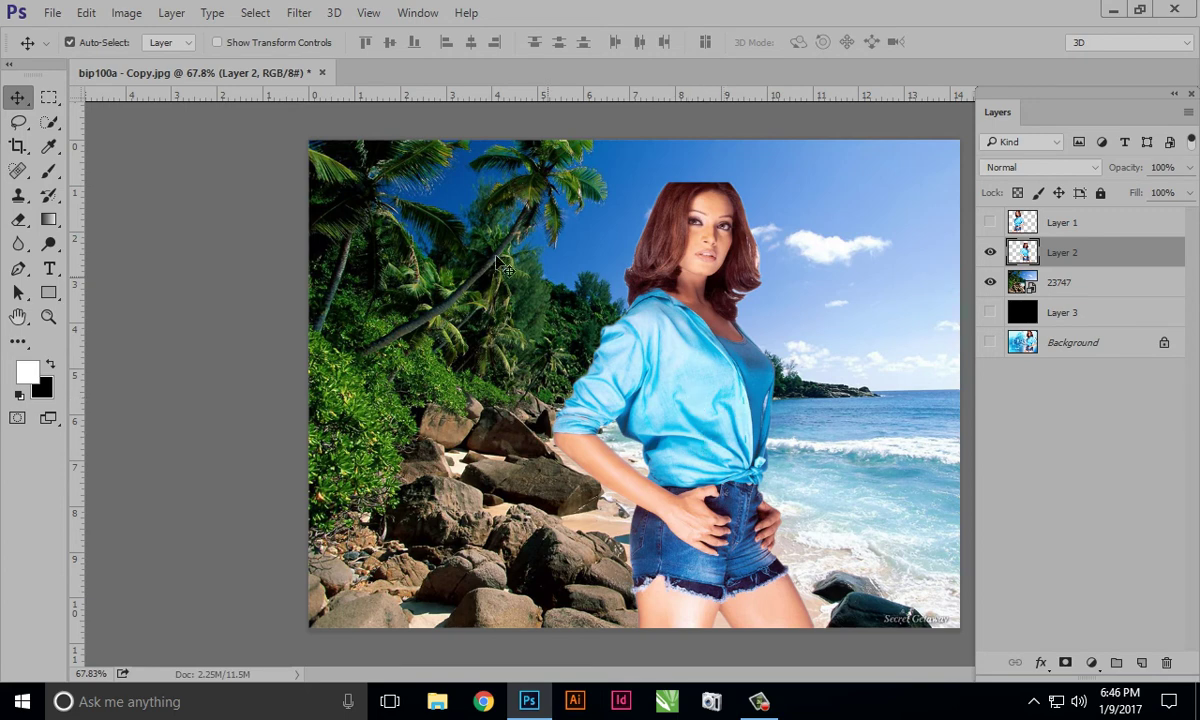
{"action": "left_click", "coordinate": [55, 14]}
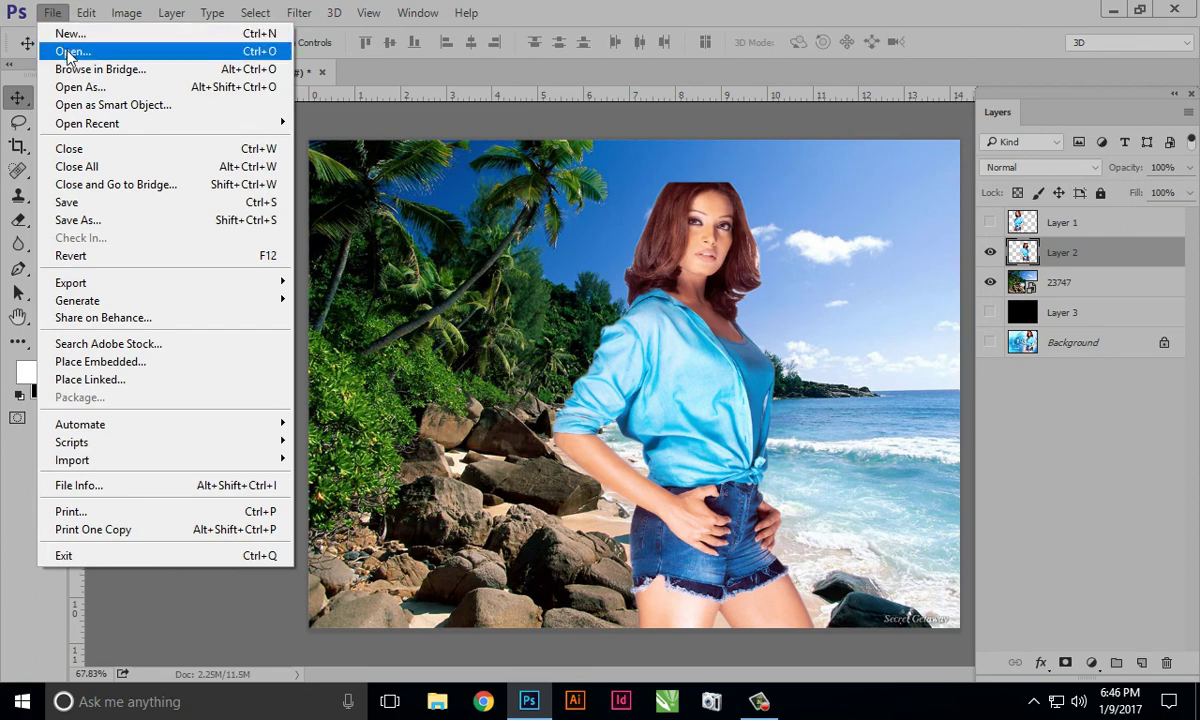
Open the beach photo 23747.jpg as a separate document
{"action": "left_click", "coordinate": [64, 48]}
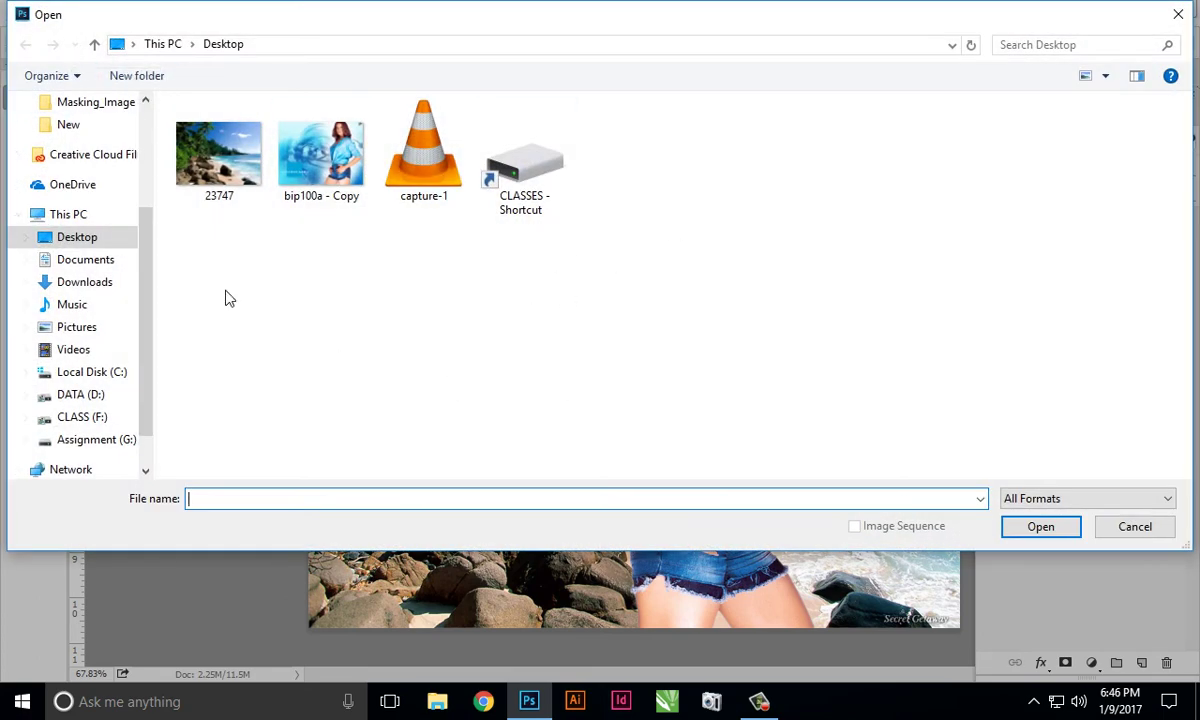
{"action": "left_click", "coordinate": [236, 172]}
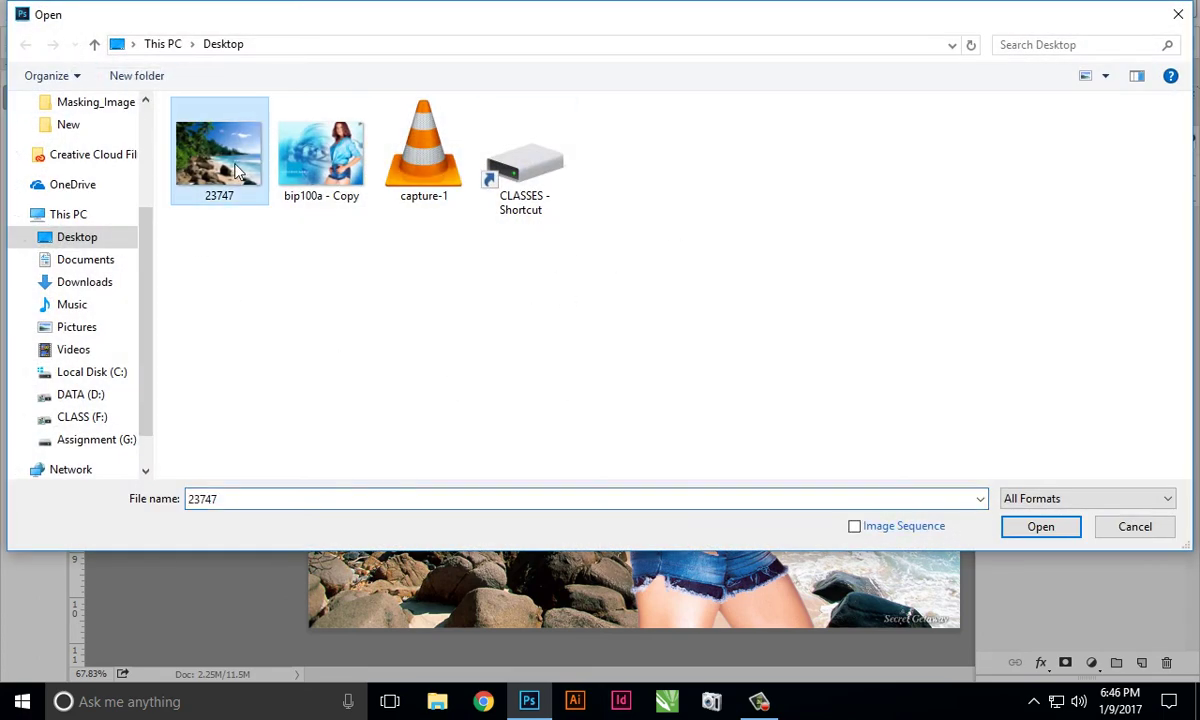
{"action": "left_click", "coordinate": [1037, 532]}
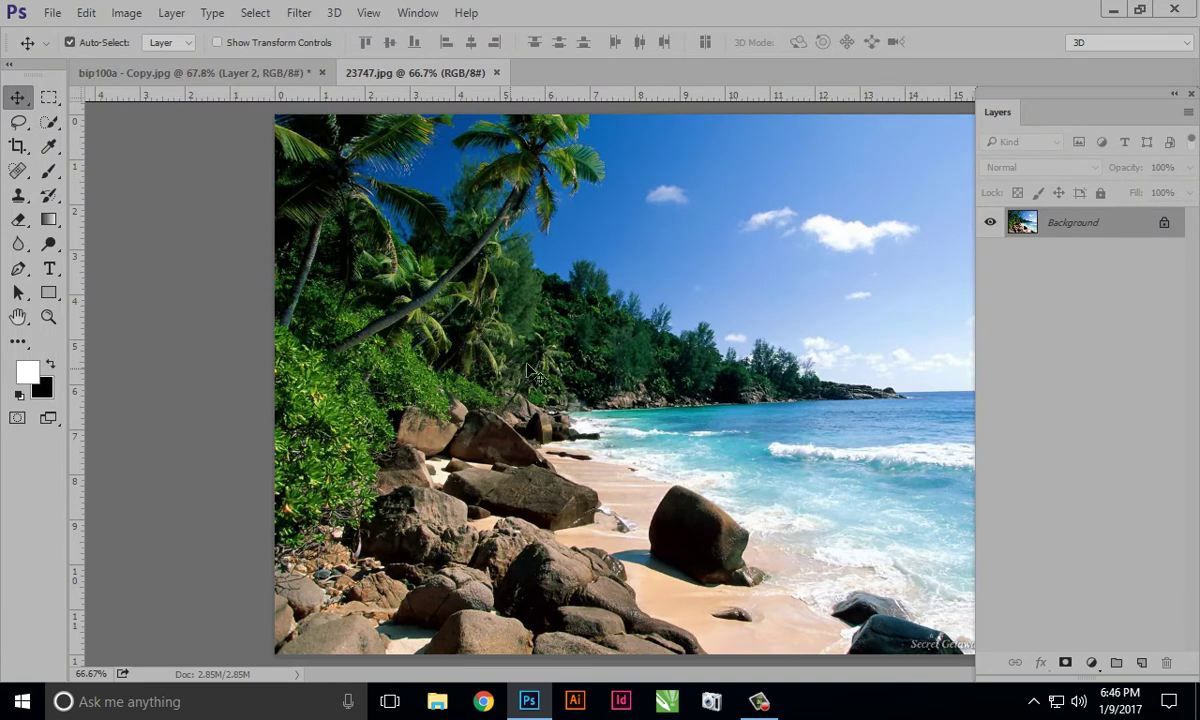
Drag the beach image into the woman's document, delete that 23747 layer, nudge her up-left
{"action": "left_click_drag", "start_coordinate": [517, 214], "coordinate": [810, 398]}
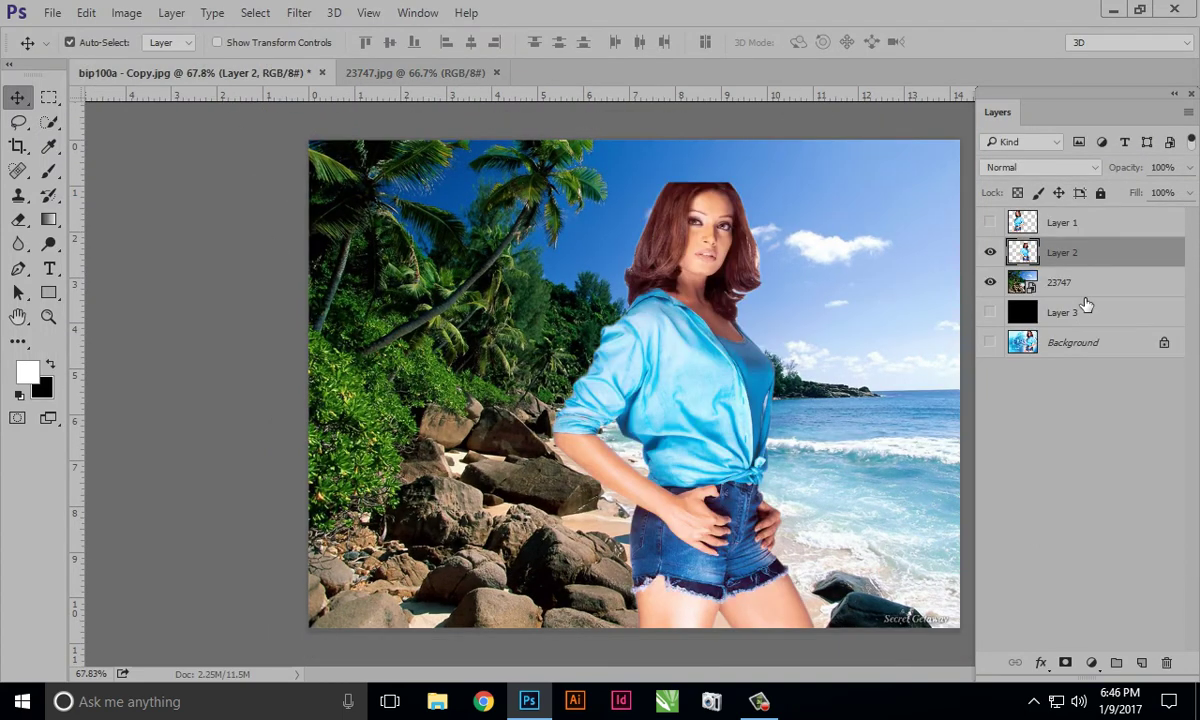
{"action": "left_click", "coordinate": [1020, 282]}
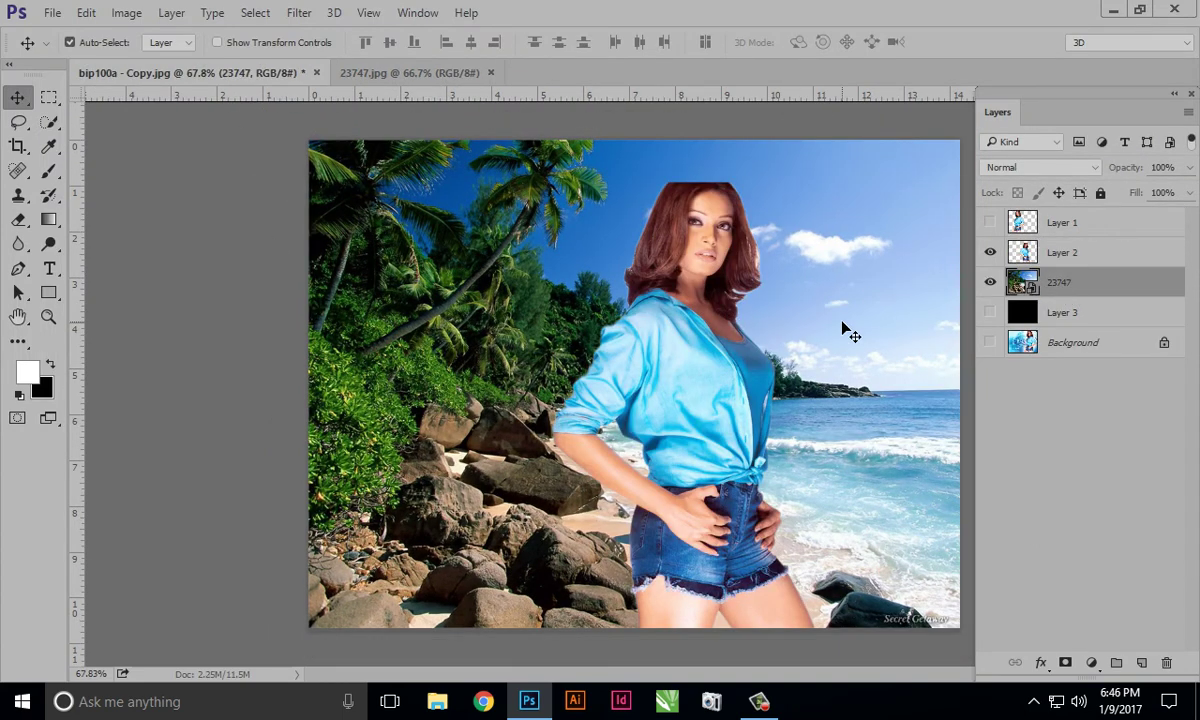
{"action": "key", "text": "Delete"}
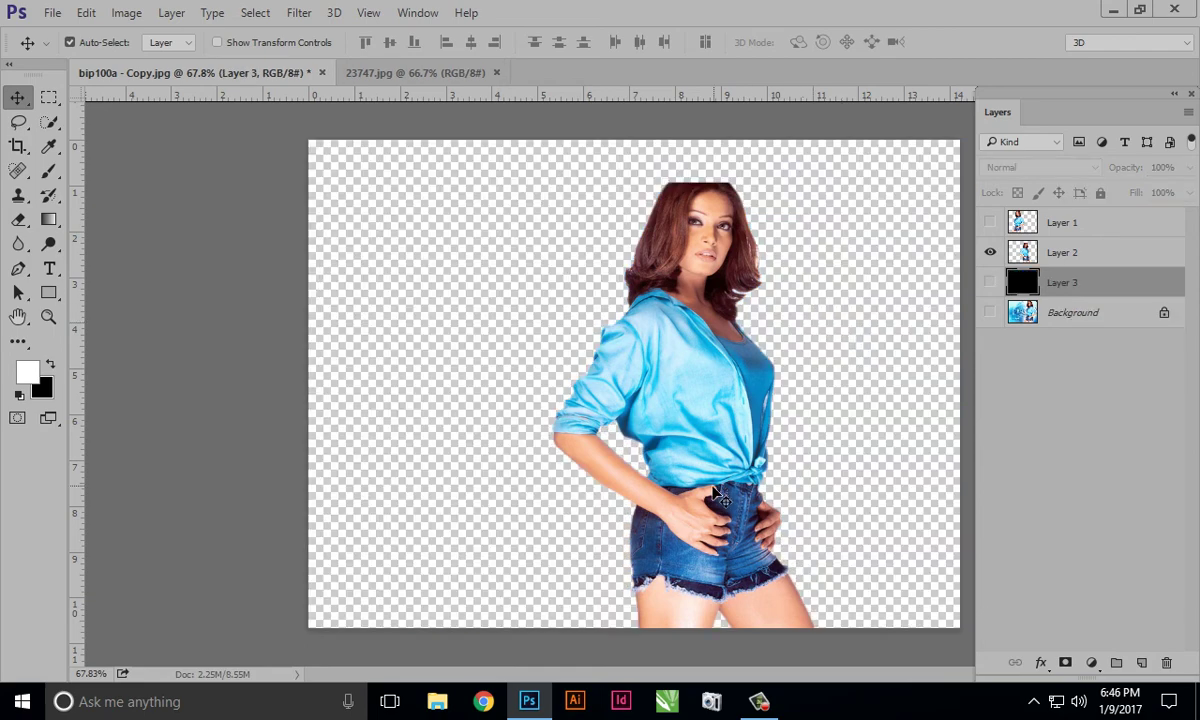
{"action": "left_click_drag", "start_coordinate": [717, 495], "coordinate": [679, 483]}
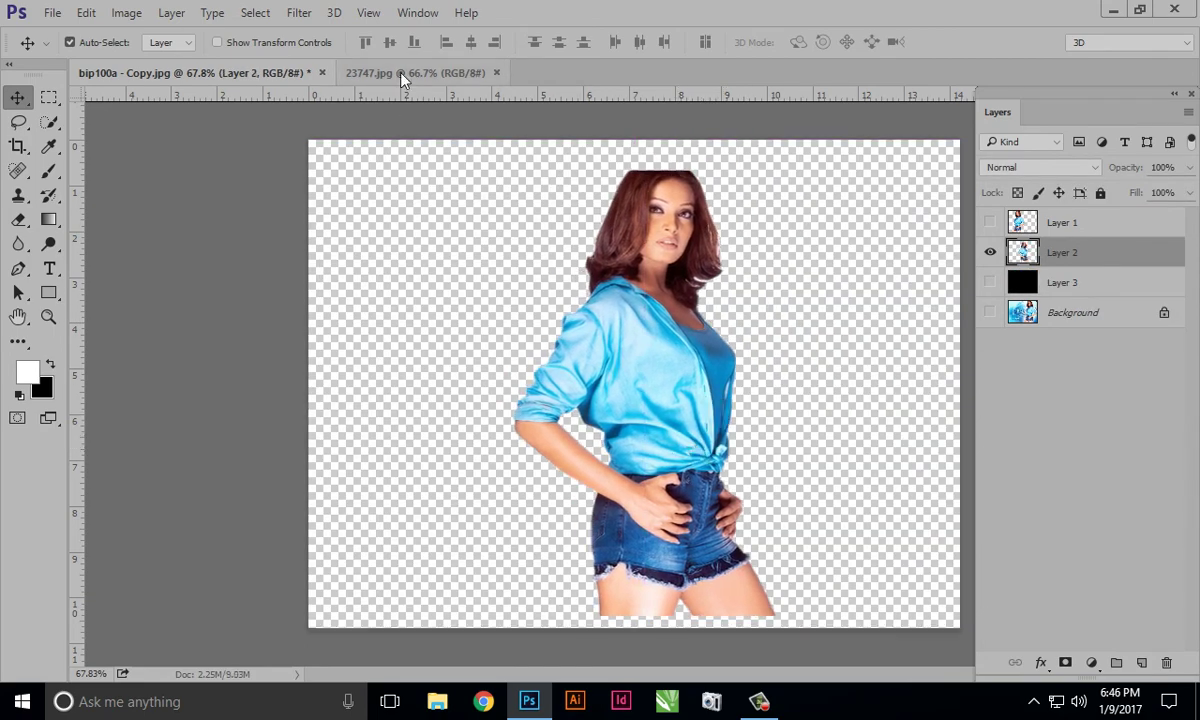
Drag the woman layer onto the beach photo, then delete it there
{"action": "left_click", "coordinate": [402, 76]}
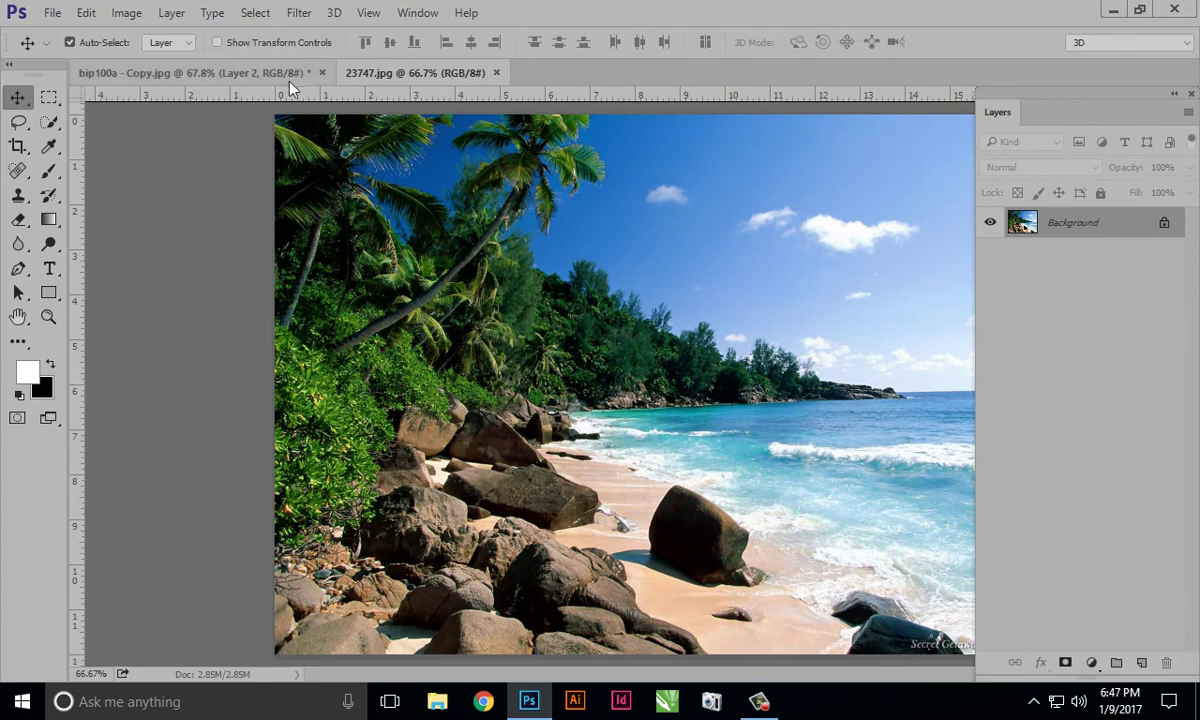
{"action": "left_click", "coordinate": [260, 75]}
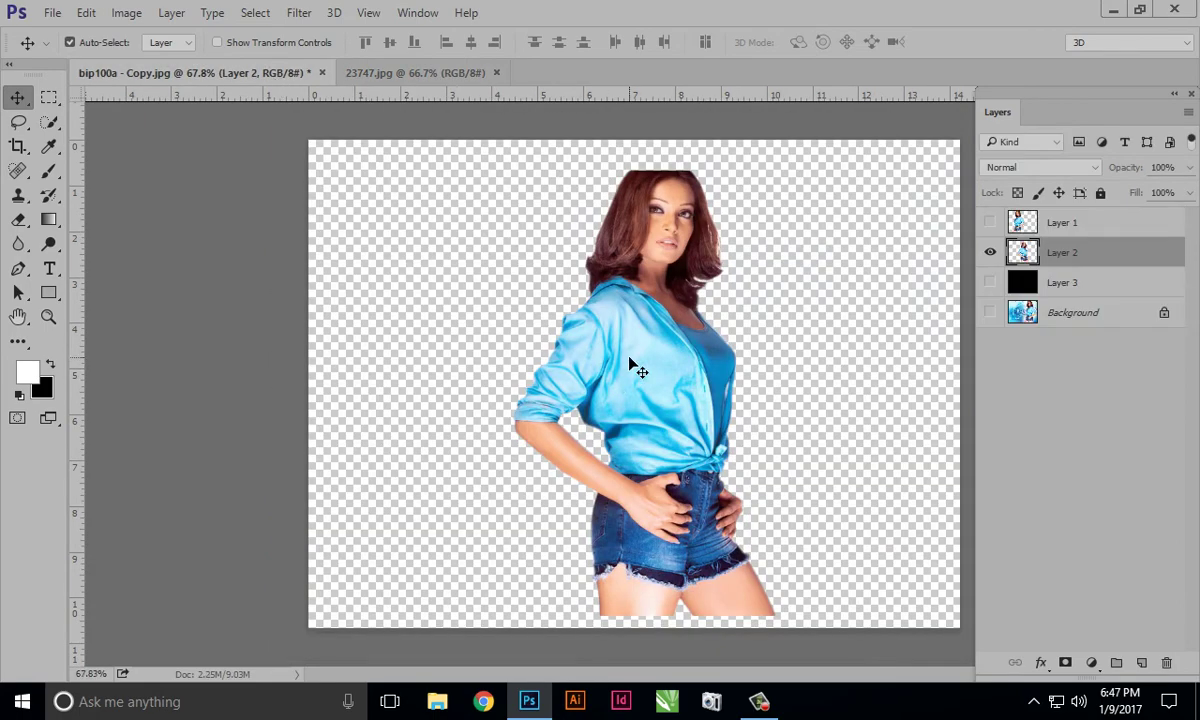
{"action": "mouse_move", "coordinate": [635, 363]}
{"action": "left_mouse_down"}
{"action": "mouse_move", "coordinate": [483, 276]}
{"action": "mouse_move", "coordinate": [438, 79]}
{"action": "left_mouse_up"}
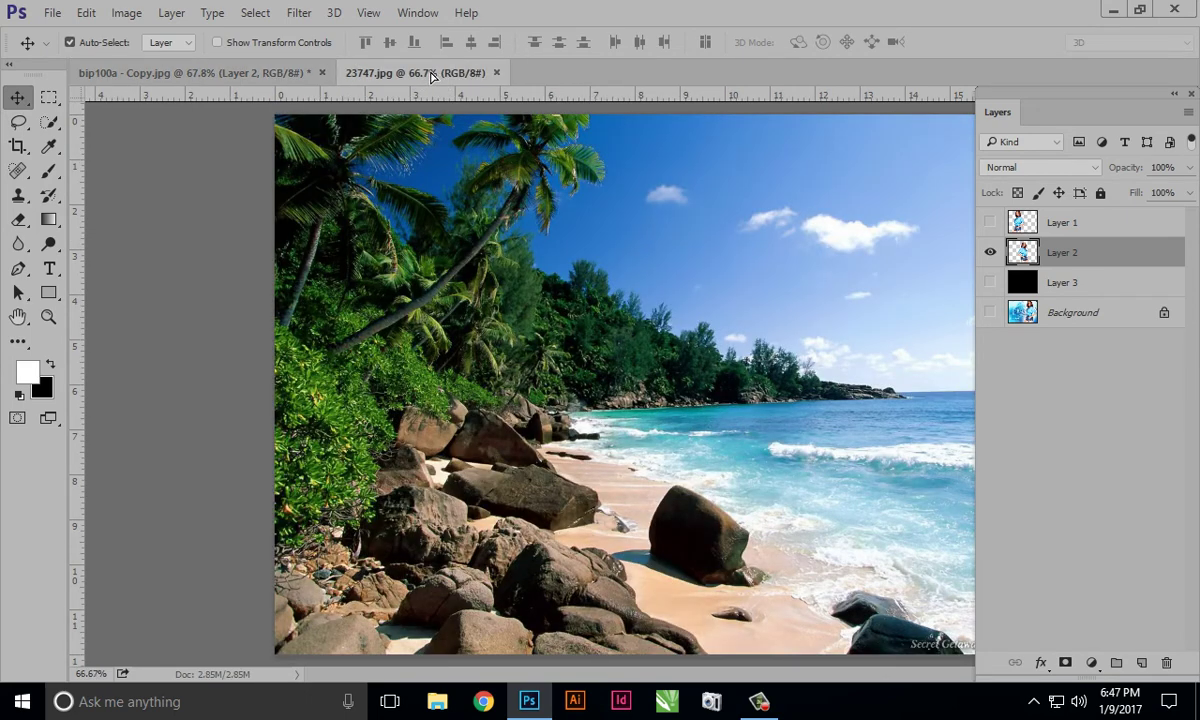
{"action": "mouse_move", "coordinate": [431, 77]}
{"action": "left_mouse_down"}
{"action": "mouse_move", "coordinate": [655, 390]}
{"action": "mouse_move", "coordinate": [683, 378]}
{"action": "mouse_move", "coordinate": [788, 483]}
{"action": "mouse_move", "coordinate": [735, 470]}
{"action": "mouse_move", "coordinate": [720, 520]}
{"action": "left_mouse_up"}
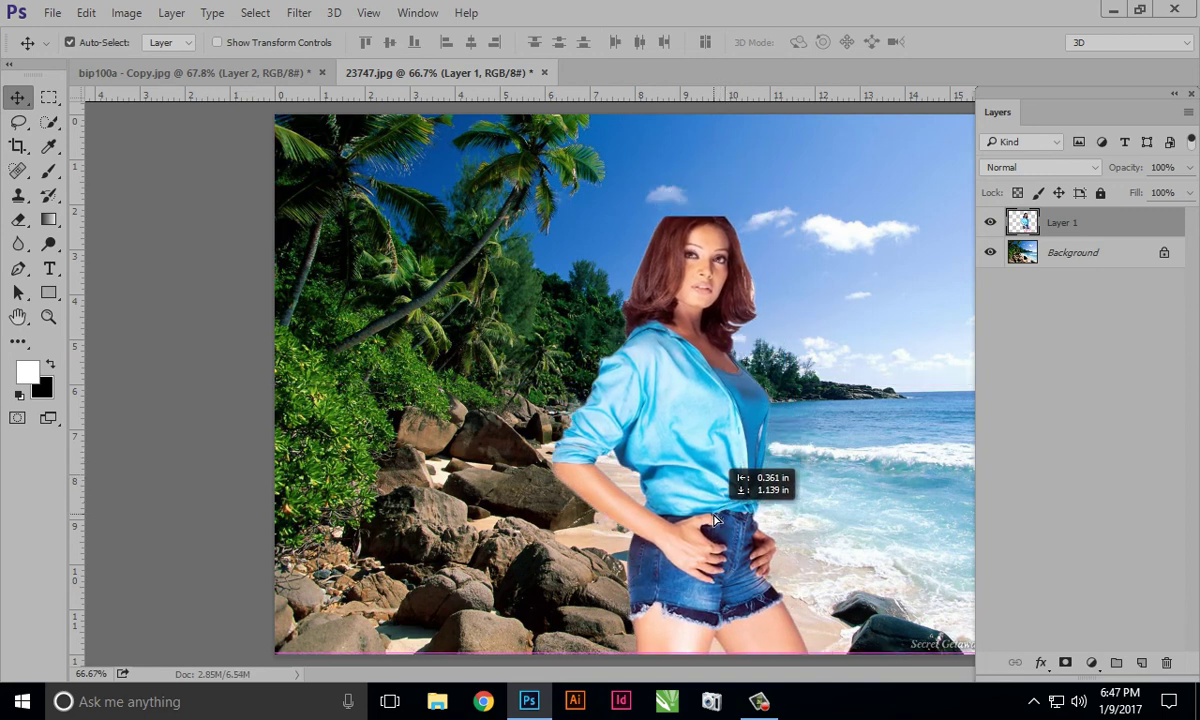
{"action": "left_click_drag", "start_coordinate": [656, 443], "coordinate": [668, 435]}
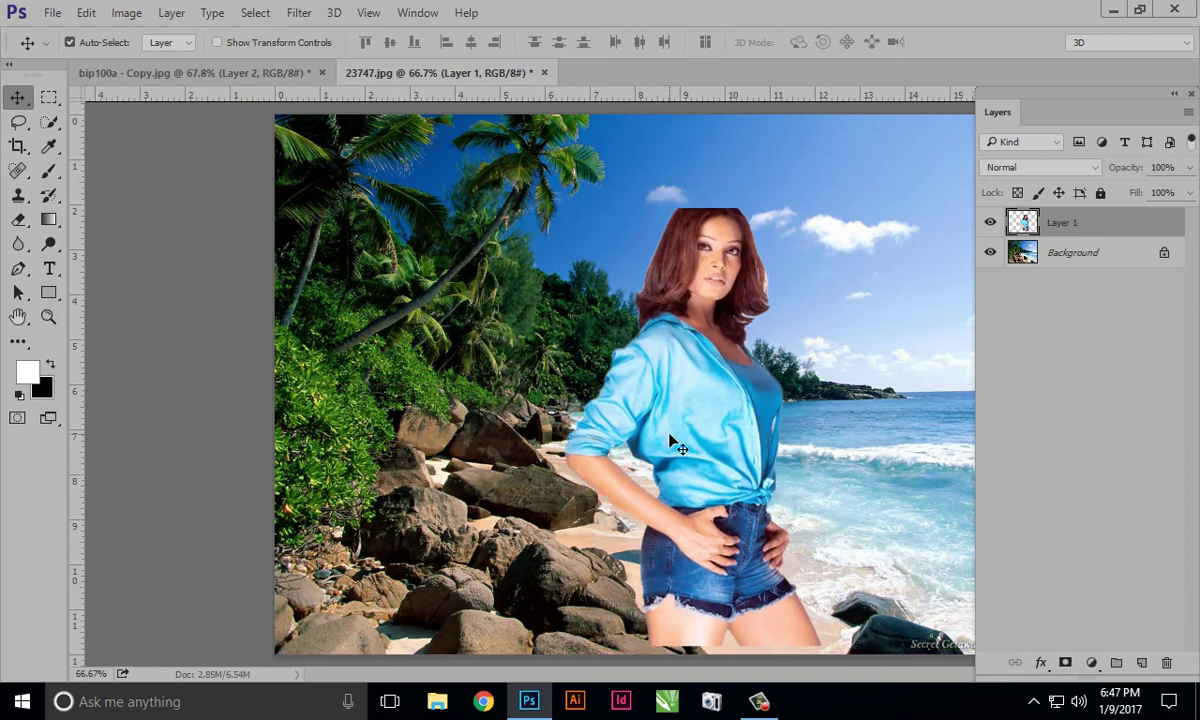
{"action": "key", "text": "Delete"}
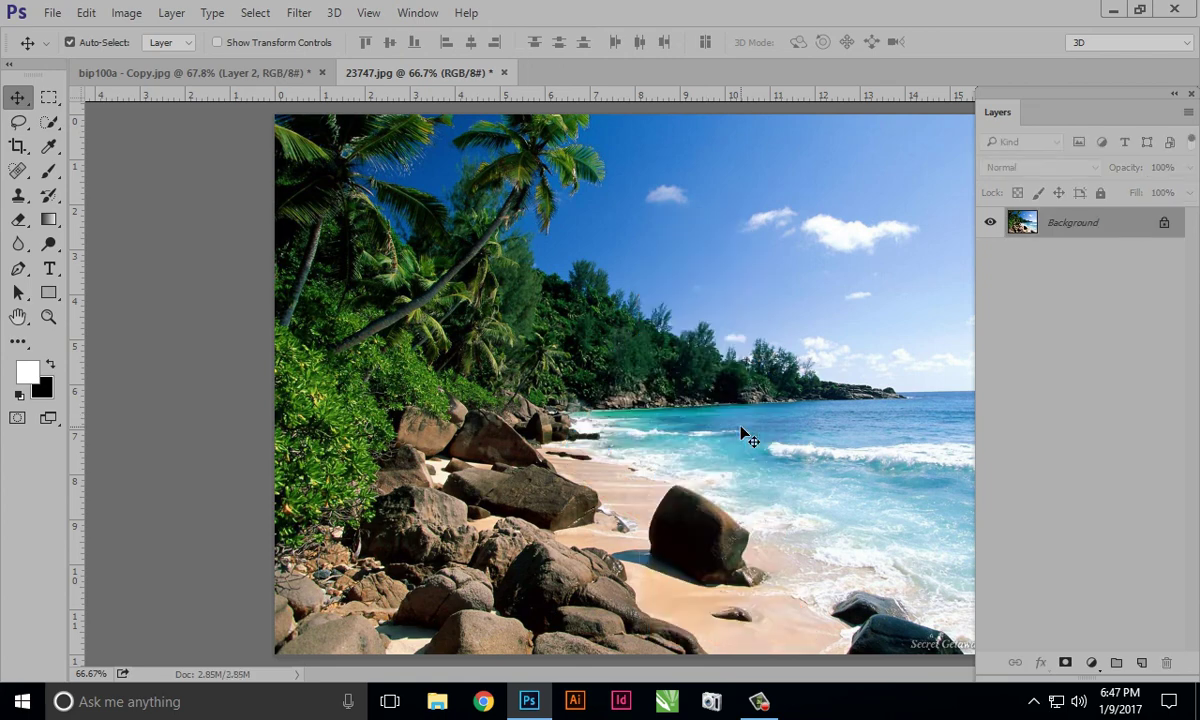
Switch between the bip100a and 23747 tabs and drag the beach image toward bip100a
{"action": "left_click", "coordinate": [236, 70]}
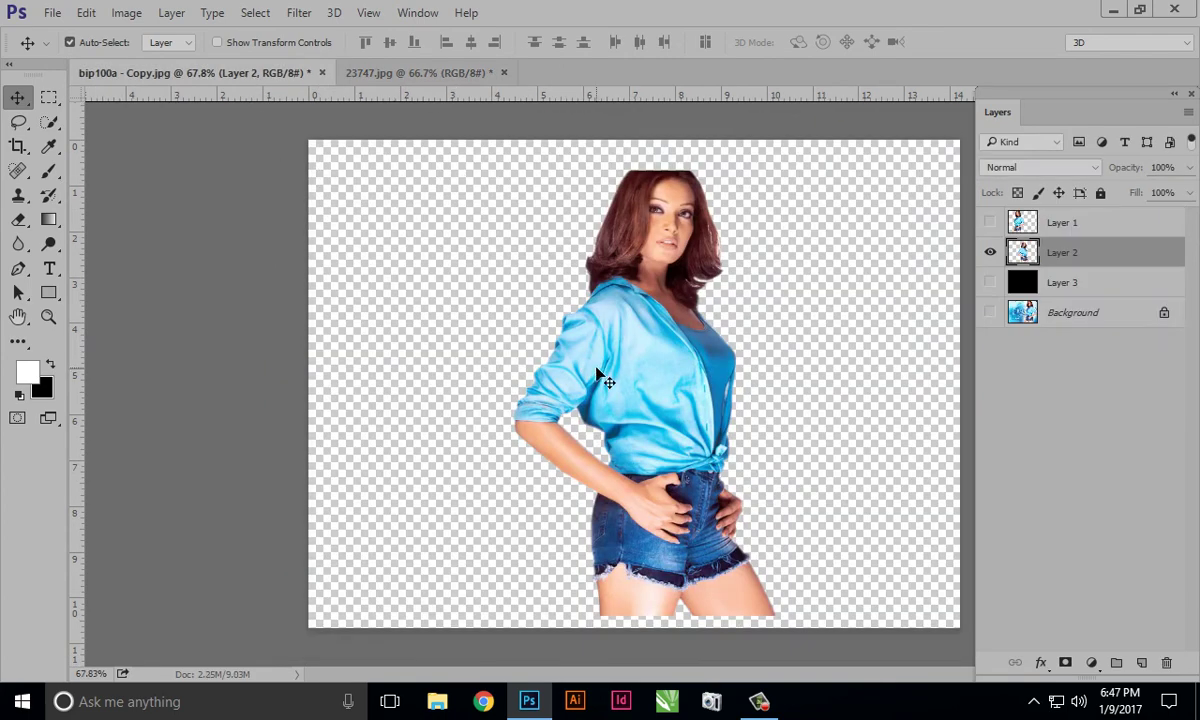
{"action": "left_click", "coordinate": [400, 72]}
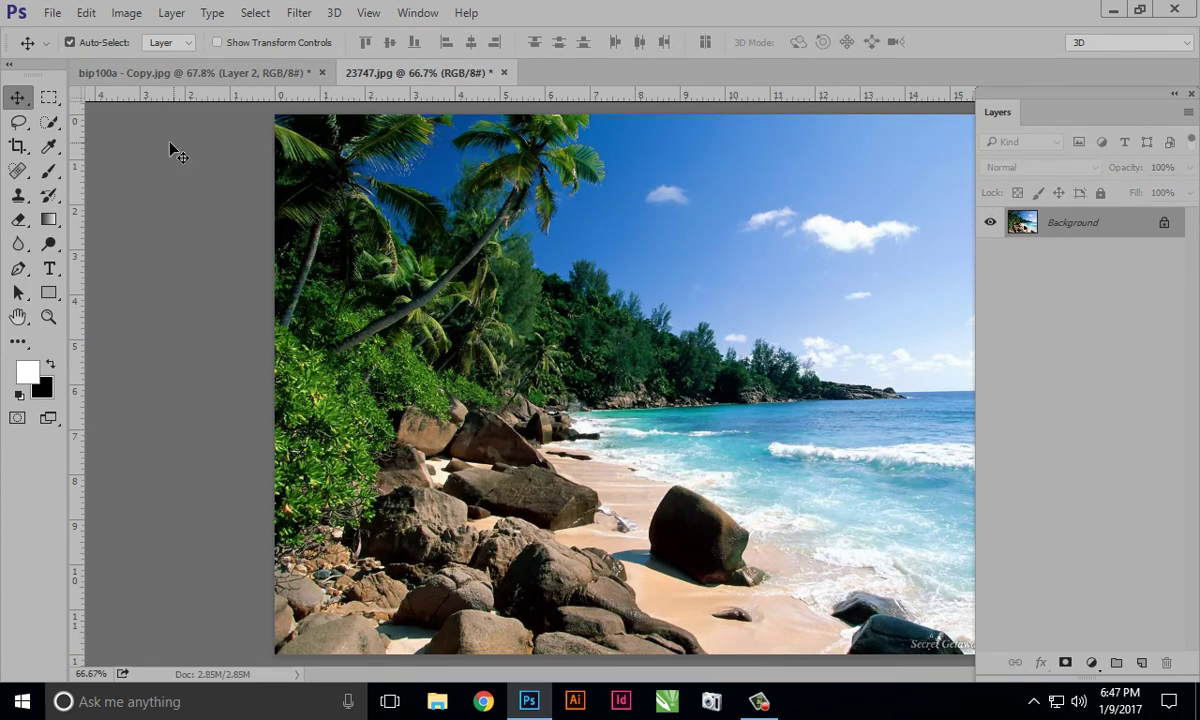
{"action": "left_click", "coordinate": [245, 72]}
{"action": "left_click", "coordinate": [388, 72]}
{"action": "mouse_move", "coordinate": [716, 258]}
{"action": "left_mouse_down"}
{"action": "mouse_move", "coordinate": [366, 258]}
{"action": "mouse_move", "coordinate": [208, 77]}
{"action": "left_mouse_up"}
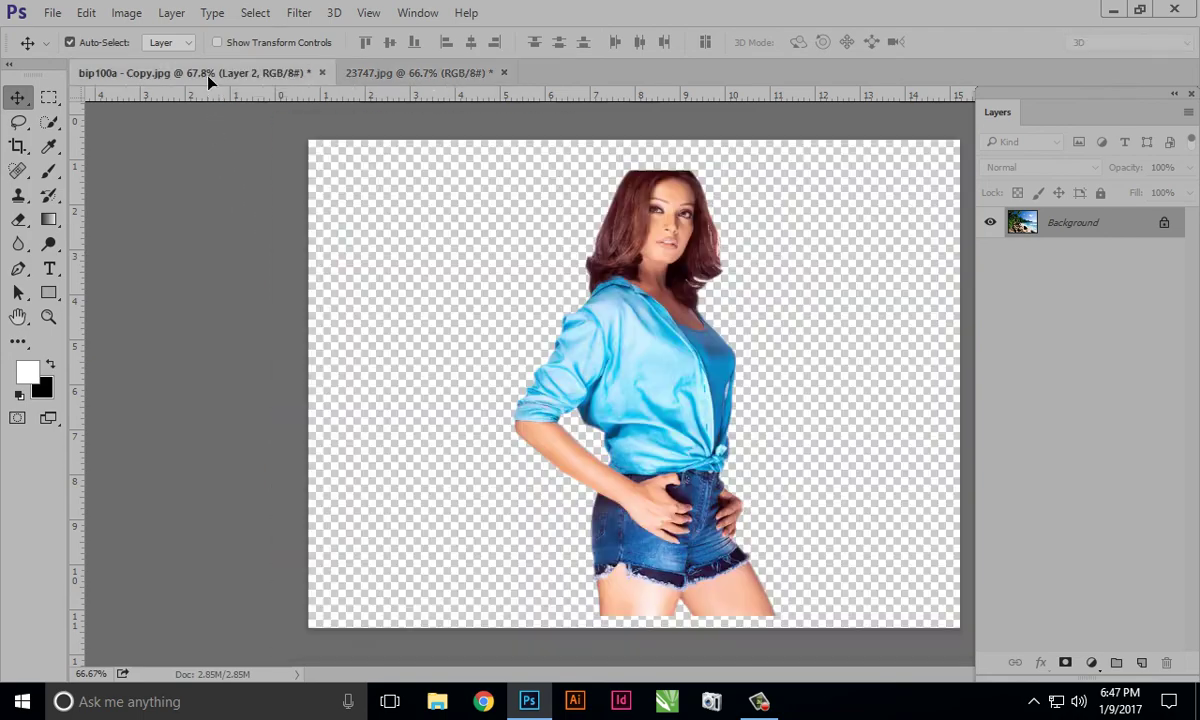
Drop the beach image into bip100a beneath the woman layer and position both
{"action": "left_click_drag", "start_coordinate": [208, 77], "coordinate": [462, 326]}
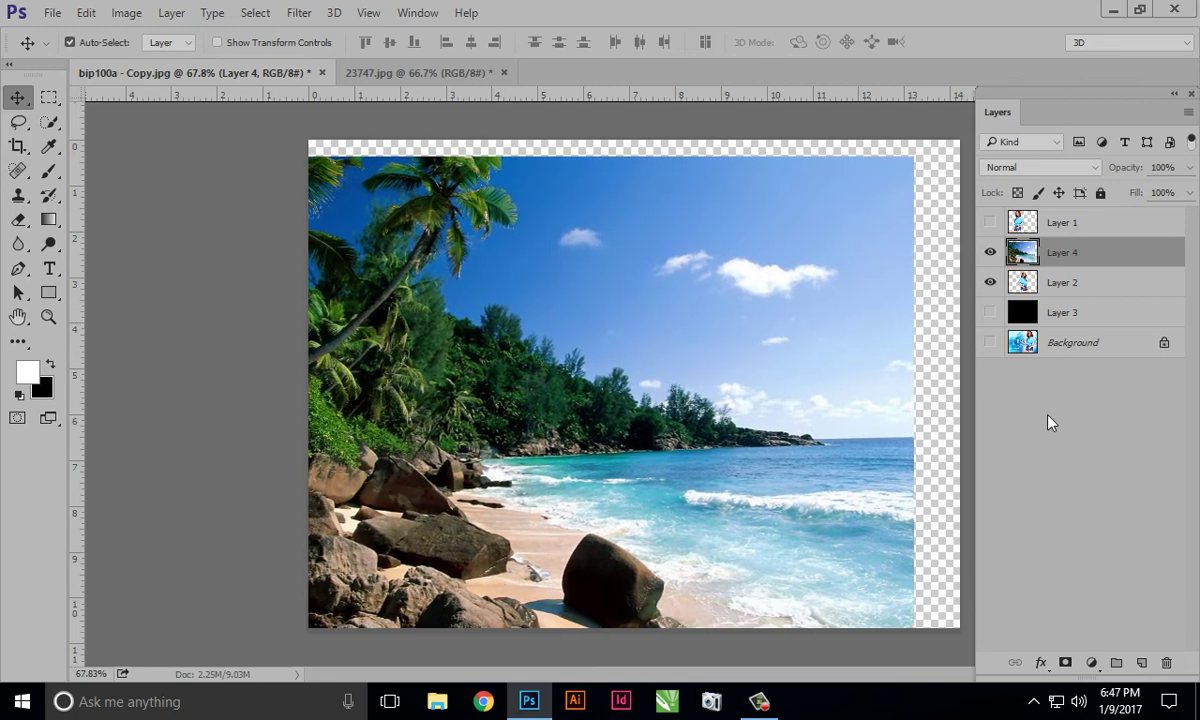
{"action": "left_click_drag", "start_coordinate": [1050, 282], "coordinate": [1047, 252]}
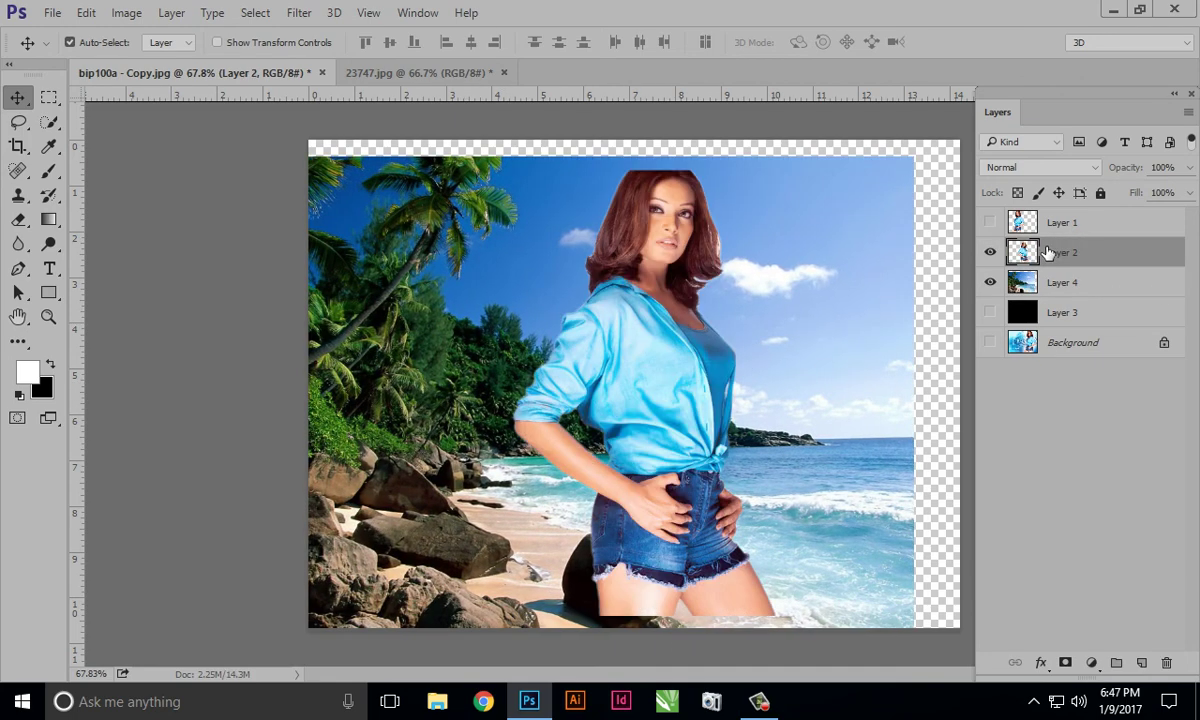
{"action": "left_click_drag", "start_coordinate": [790, 372], "coordinate": [876, 343]}
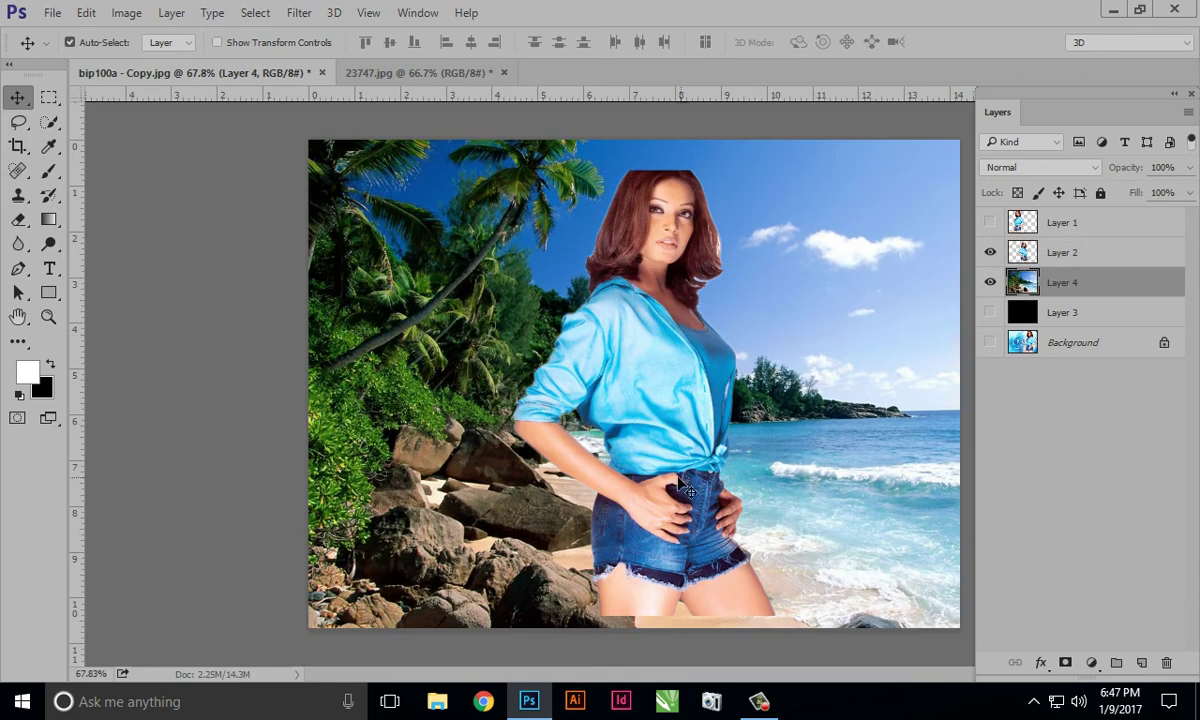
{"action": "left_click_drag", "start_coordinate": [686, 487], "coordinate": [775, 470]}
Scale the woman to about 112%, flip her horizontally, and move her right
{"action": "key", "text": "ctrl+t"}
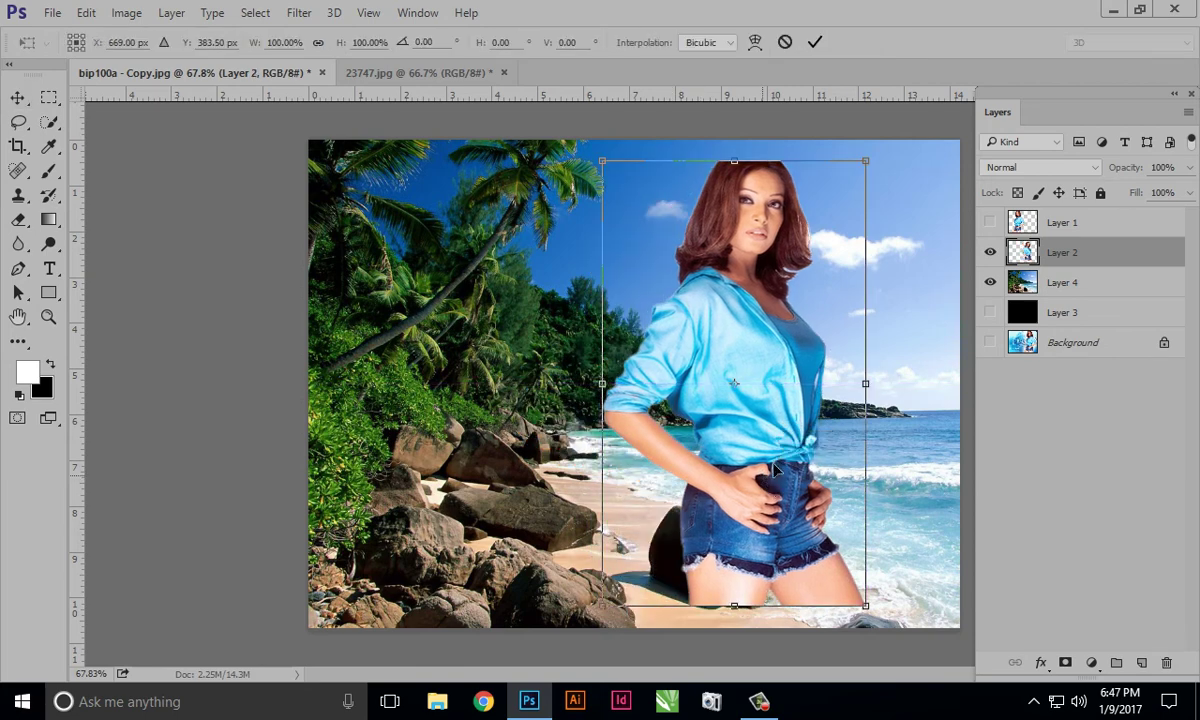
{"action": "left_click_drag", "start_coordinate": [871, 175], "coordinate": [903, 122]}
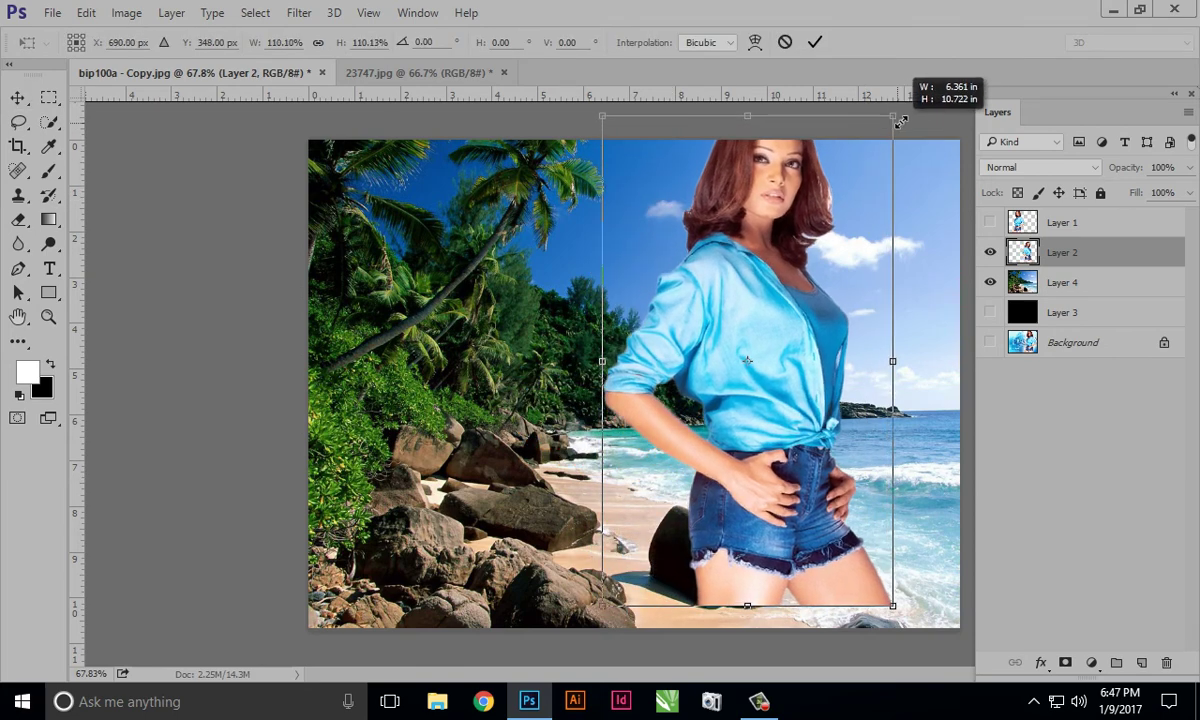
{"action": "left_click_drag", "start_coordinate": [855, 313], "coordinate": [846, 336]}
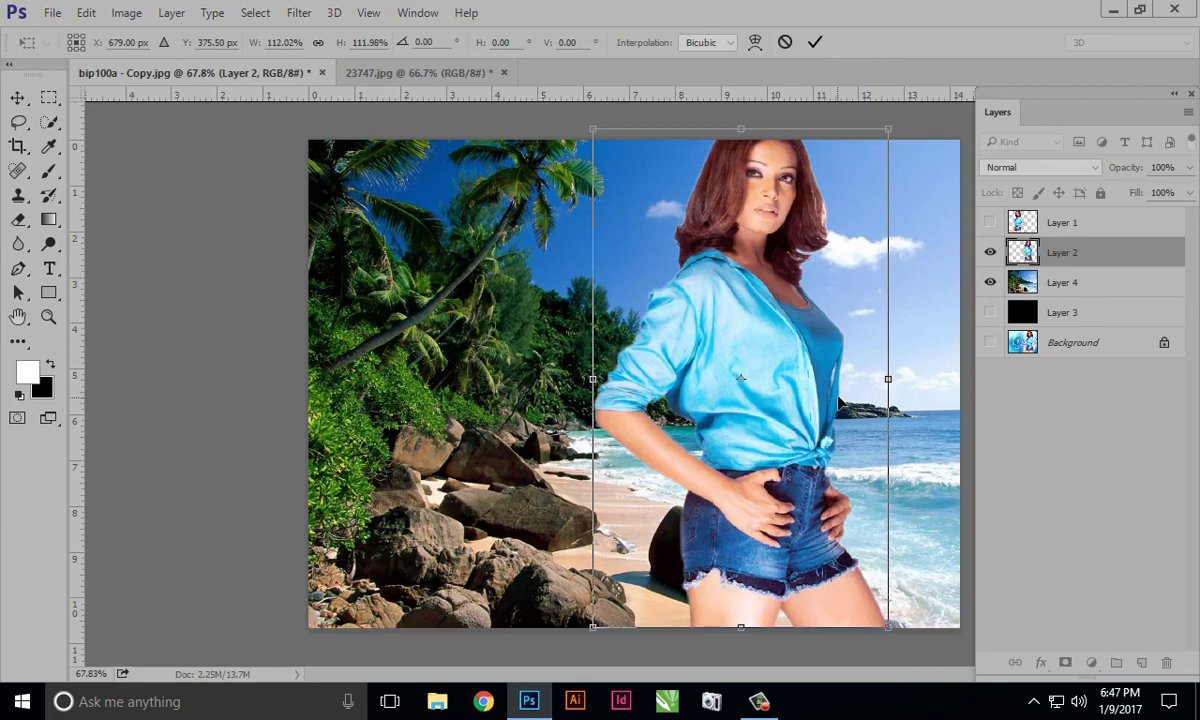
{"action": "right_click", "coordinate": [766, 306]}
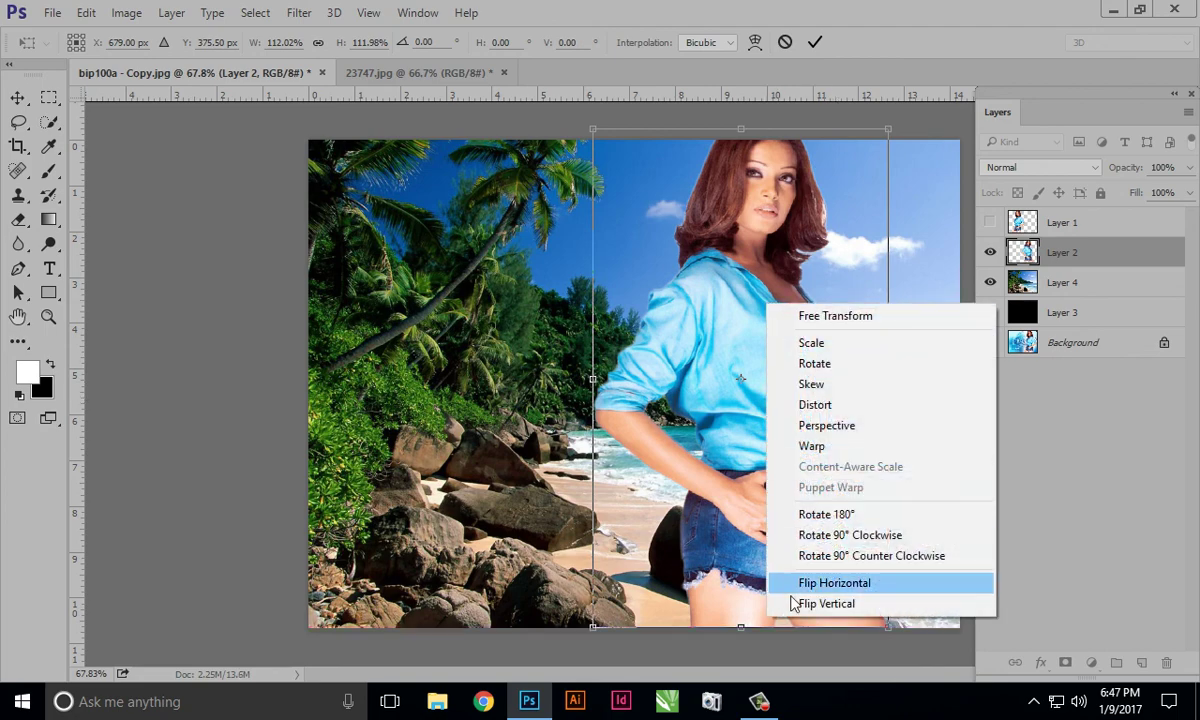
{"action": "left_click", "coordinate": [835, 583]}
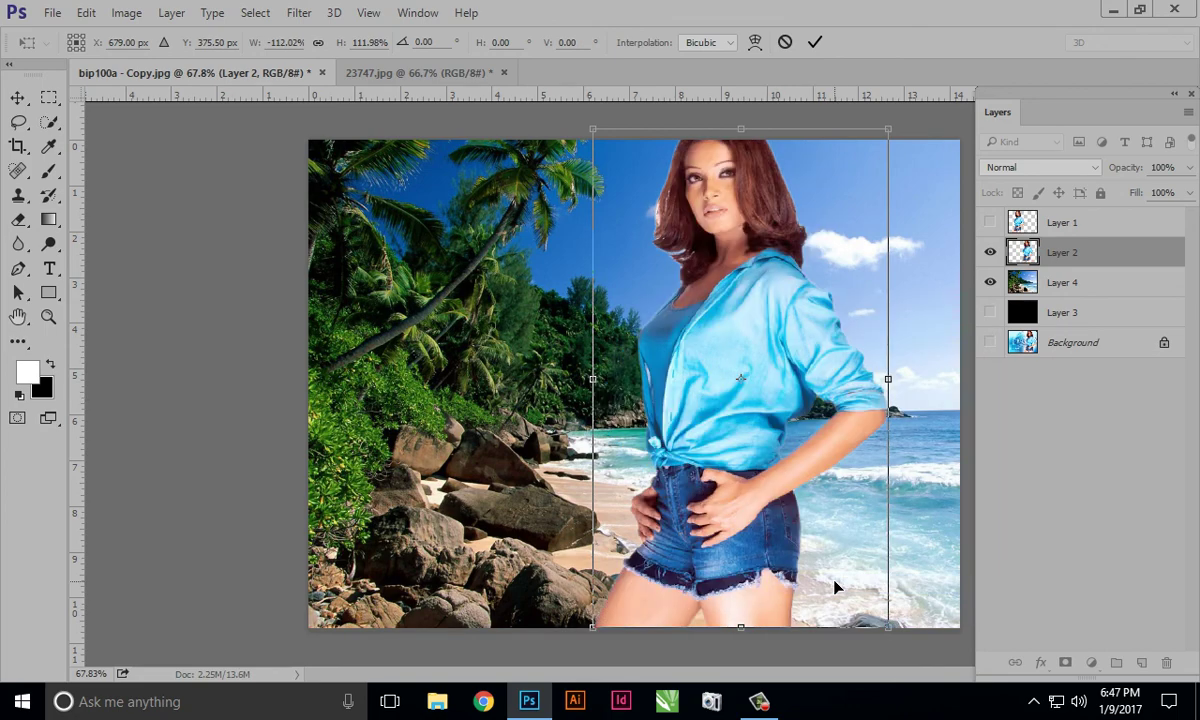
{"action": "key", "text": "Return"}
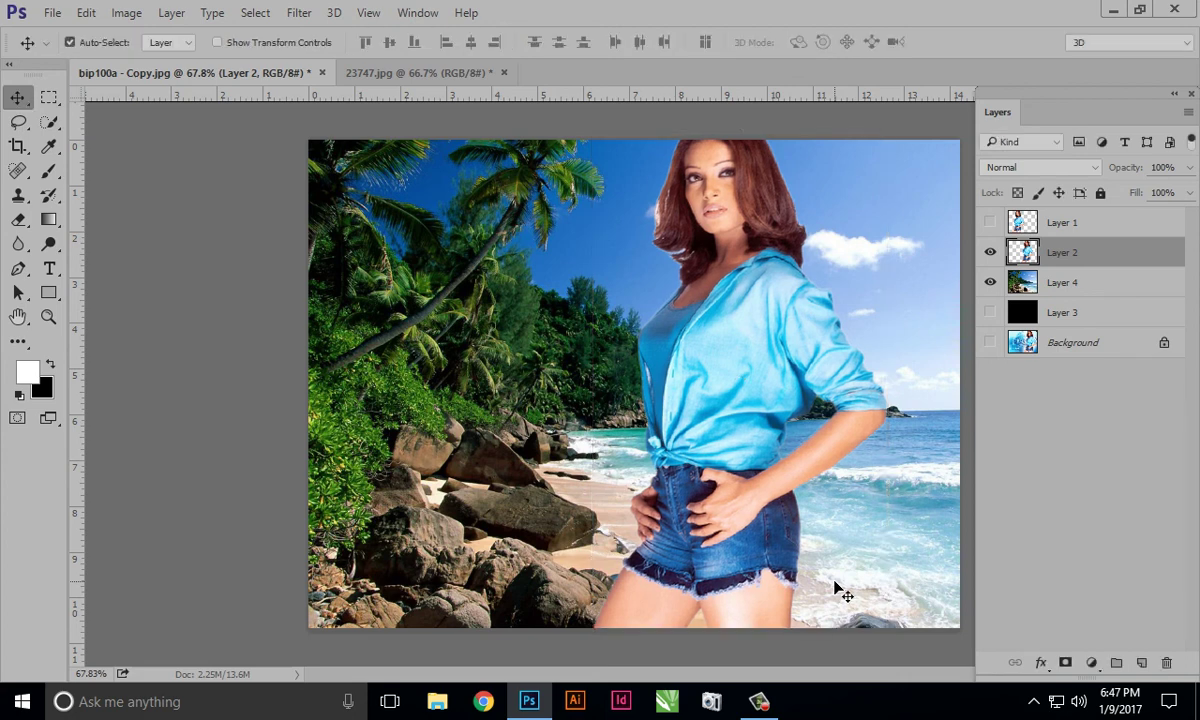
{"action": "left_click_drag", "start_coordinate": [732, 522], "coordinate": [780, 526]}
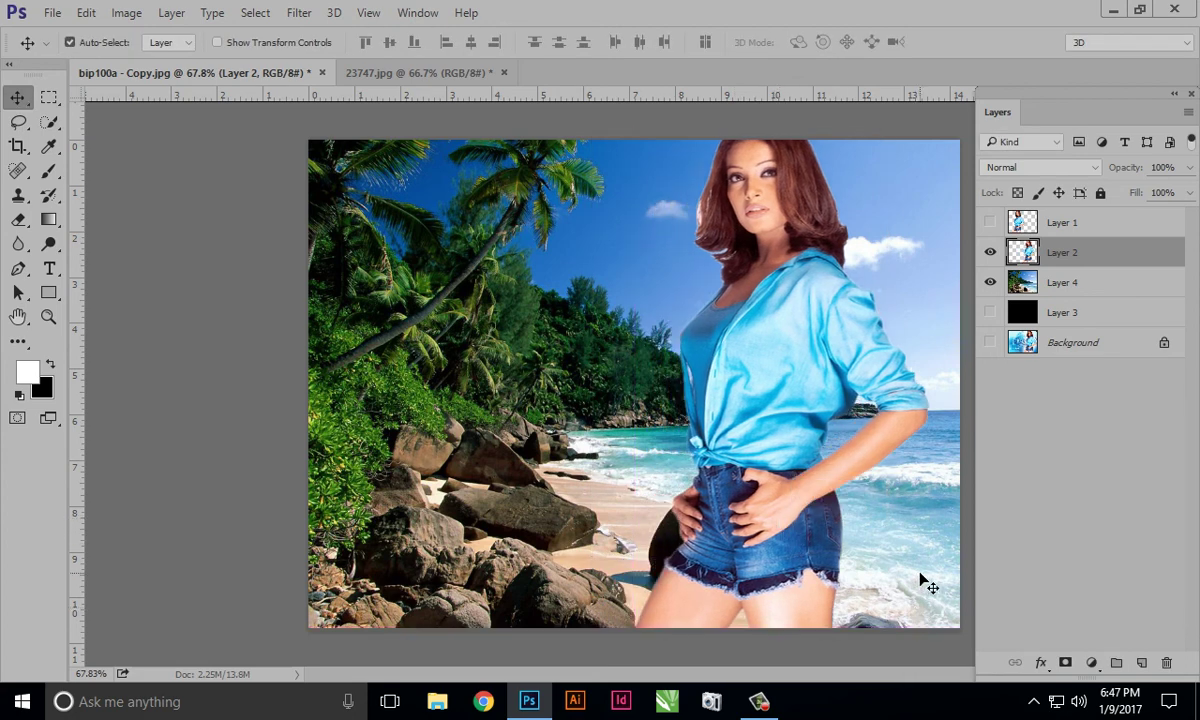